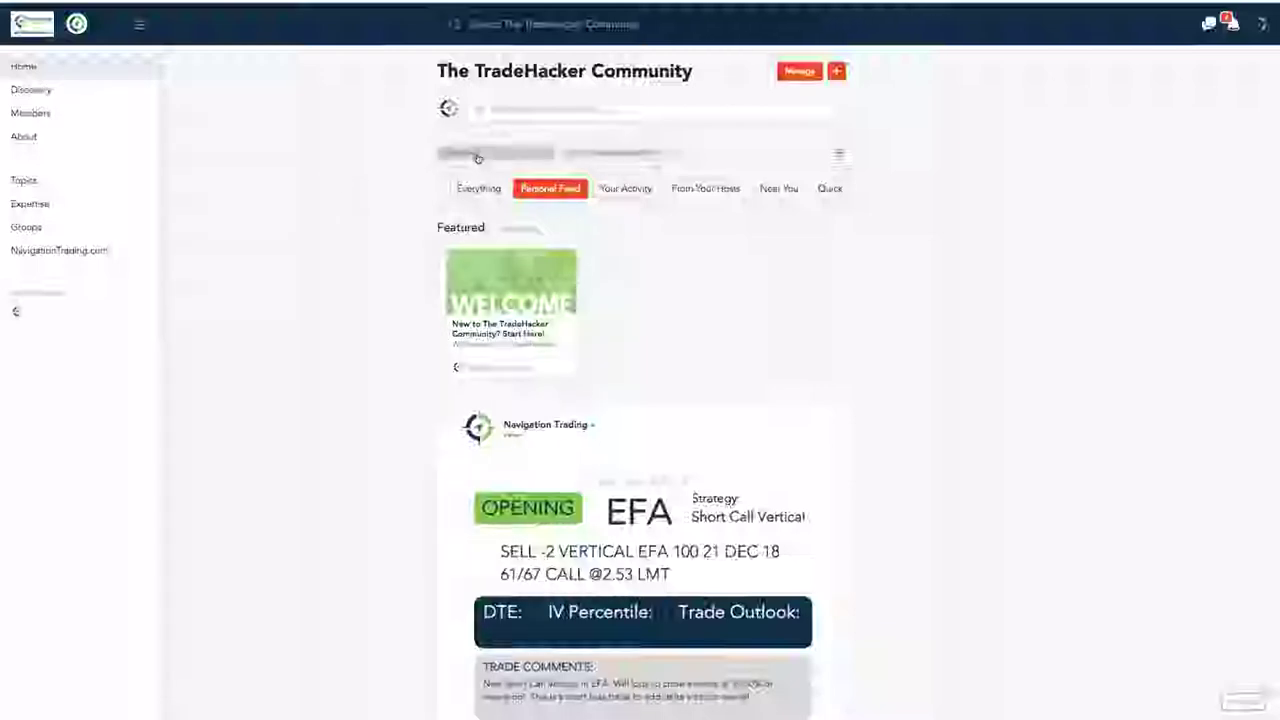
- Look through the posts in the community's personal feed
{"action": "scroll", "coordinate": [418, 264], "scroll_direction": "down", "scroll_amount": 2}
{"action": "scroll", "coordinate": [420, 258], "scroll_direction": "down", "scroll_amount": 15}
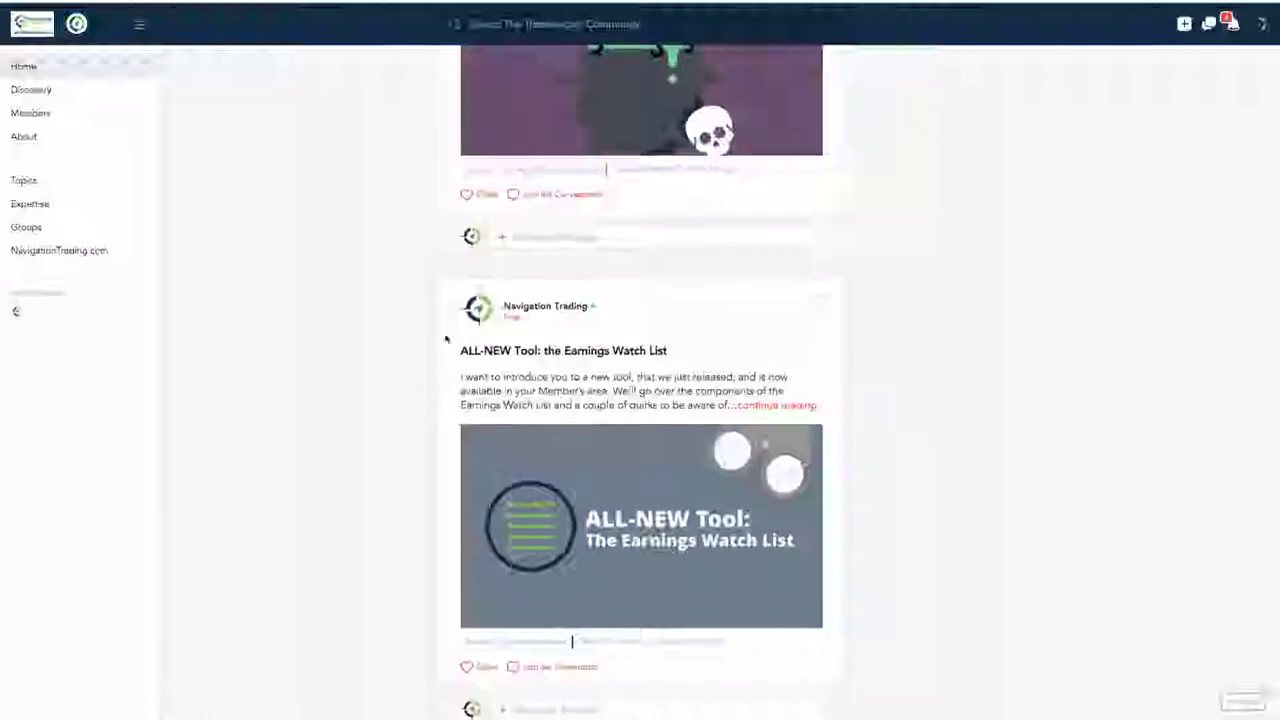
{"action": "scroll", "coordinate": [430, 282], "scroll_direction": "up", "scroll_amount": 10}
{"action": "scroll", "coordinate": [428, 284], "scroll_direction": "up", "scroll_amount": 5}
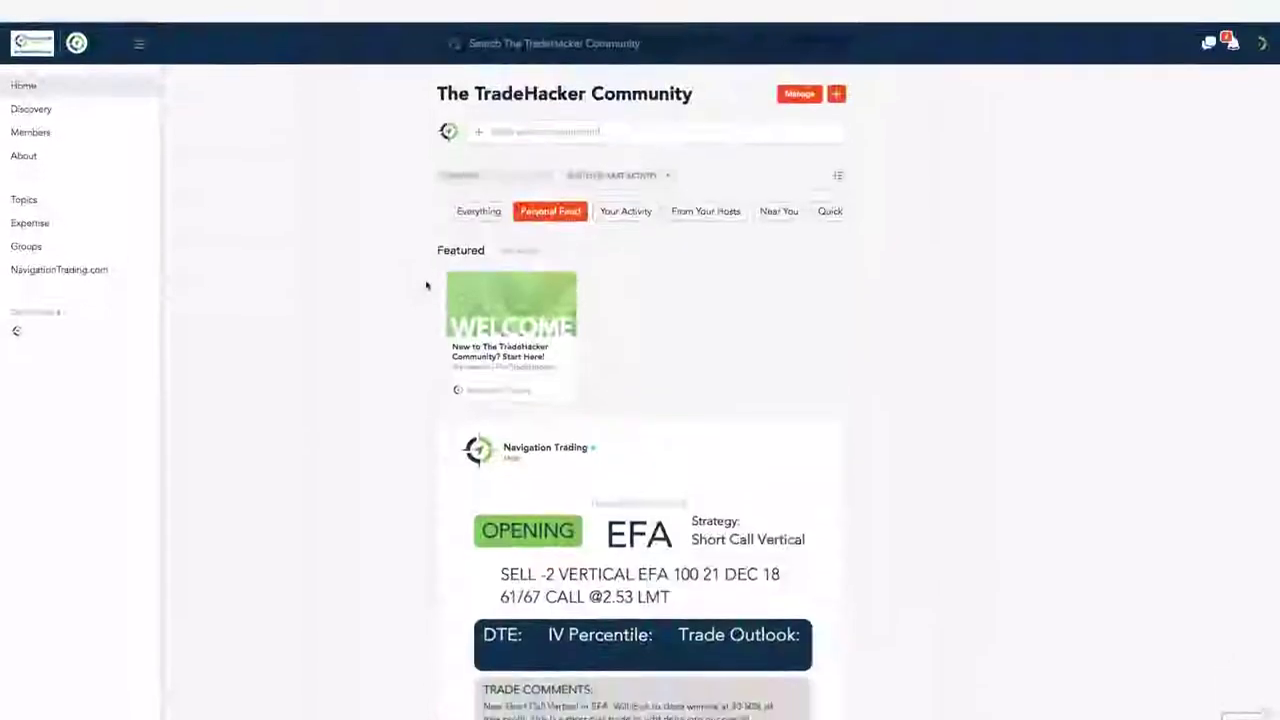
- Compose a new post to the network reading "Why do we enter trades with high IV?"
{"action": "left_click", "coordinate": [580, 115]}
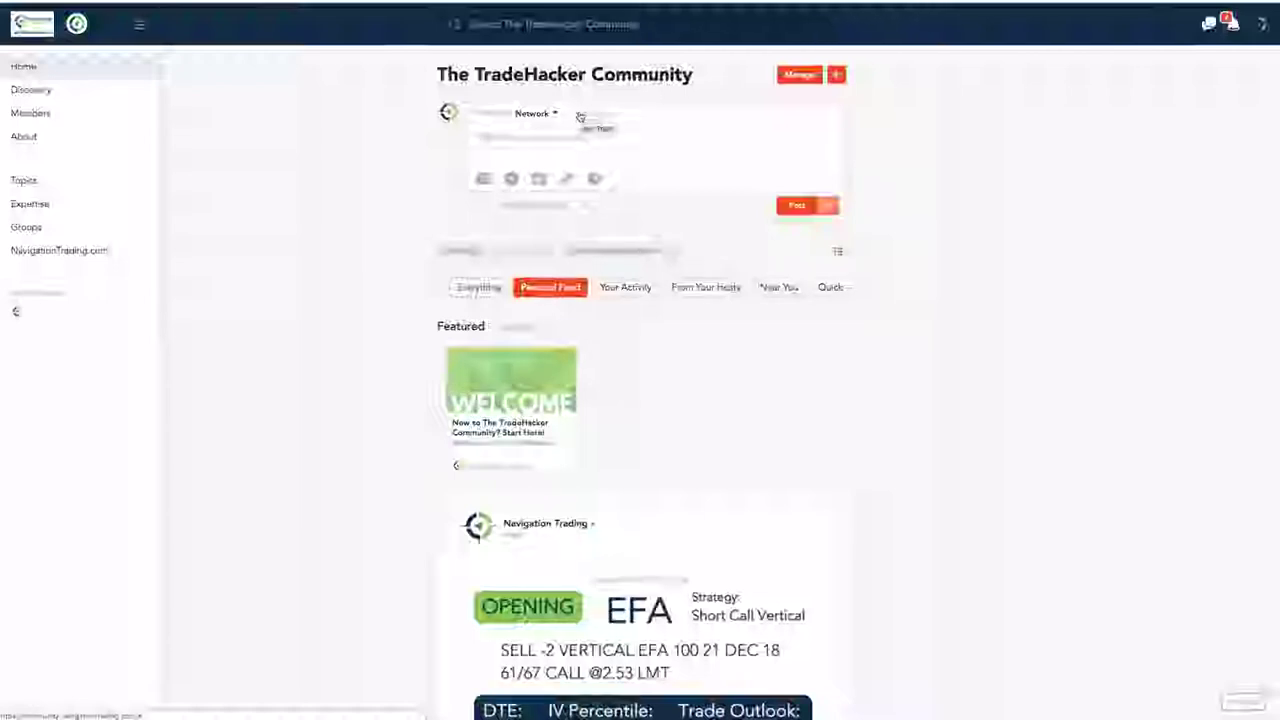
{"action": "type", "text": "Wiy do we enter"}
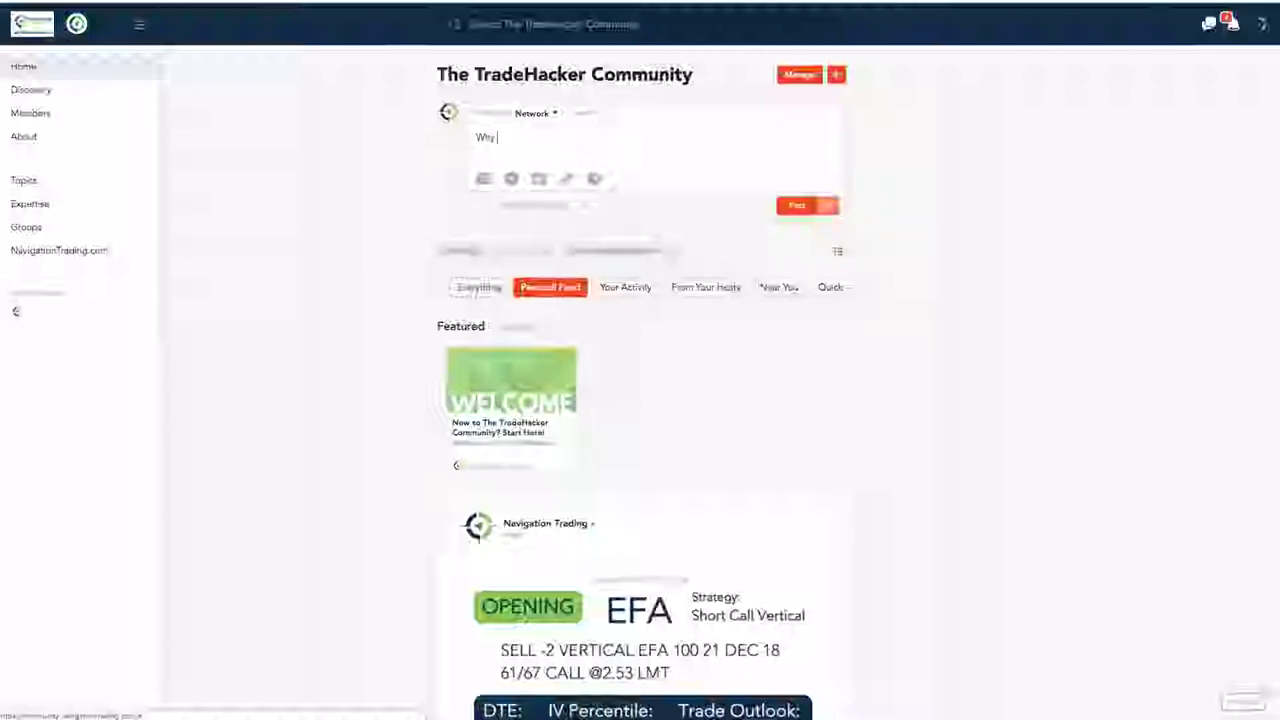
{"action": "type", "text": " trades with hi"}
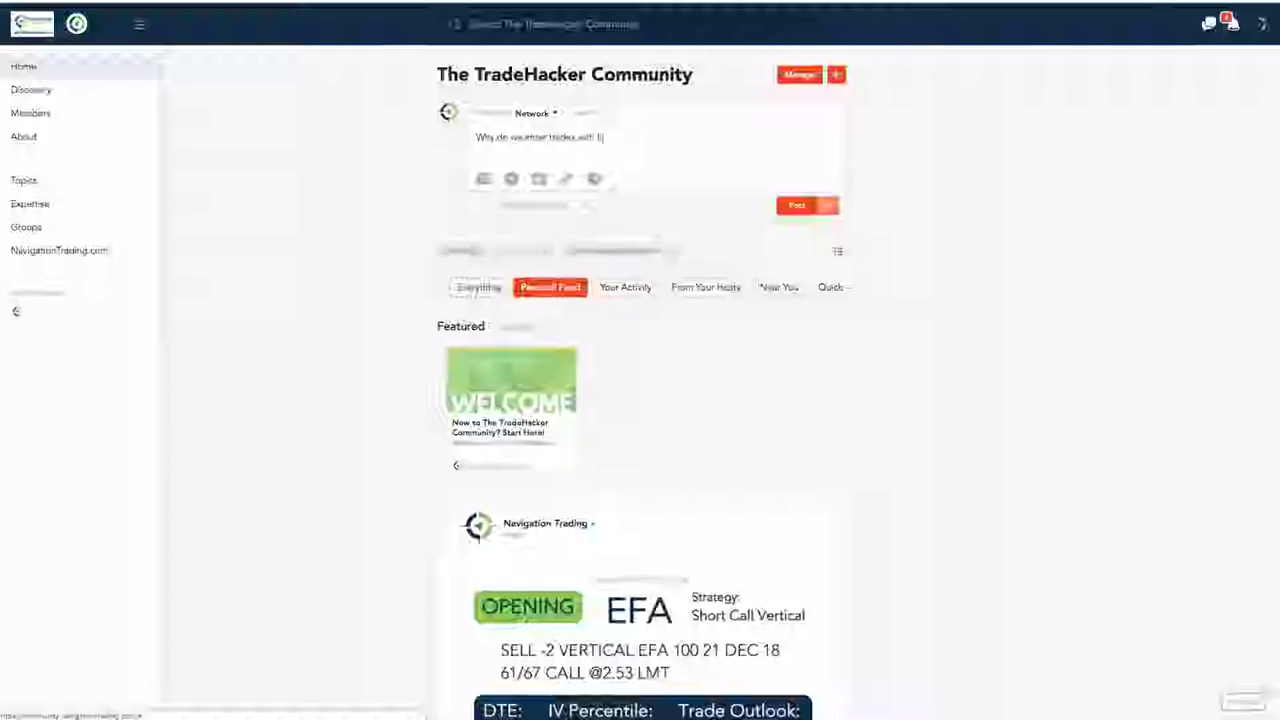
{"action": "type", "text": "gh IV?"}
- Publish the question with the fourth suggested topic attached and without notifying members
{"action": "left_click", "coordinate": [800, 206]}
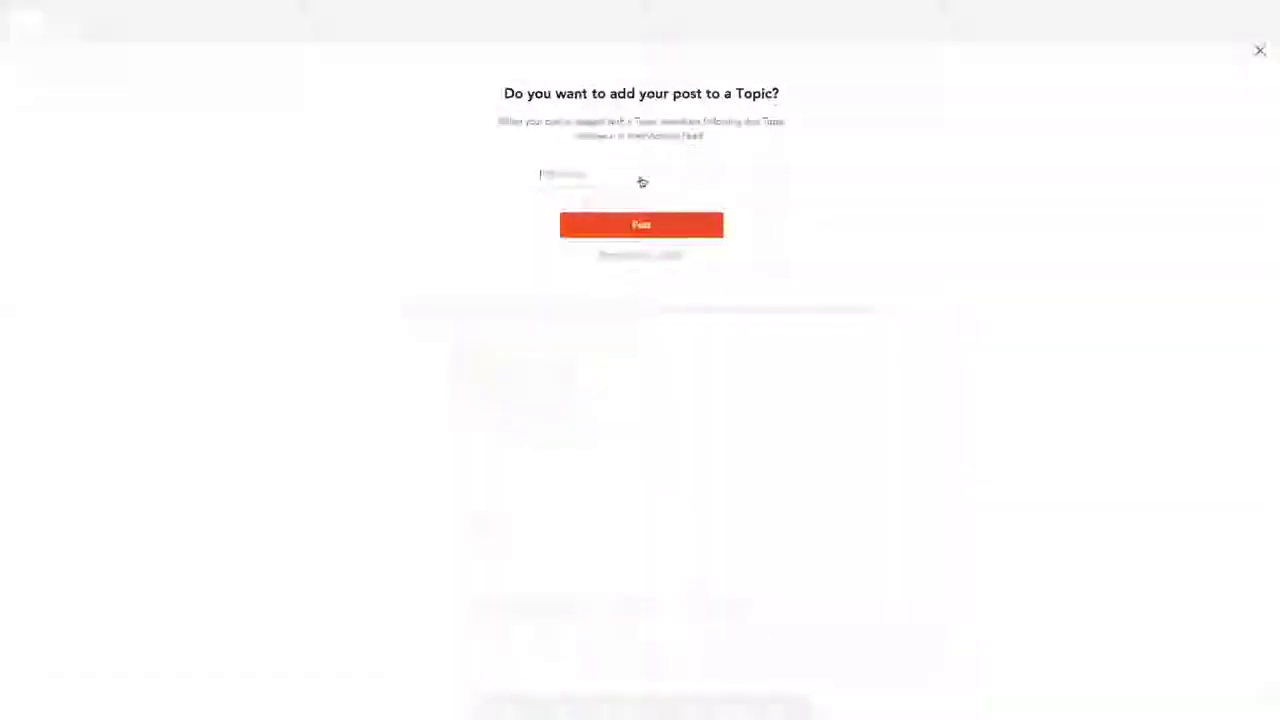
{"action": "left_click", "coordinate": [639, 180]}
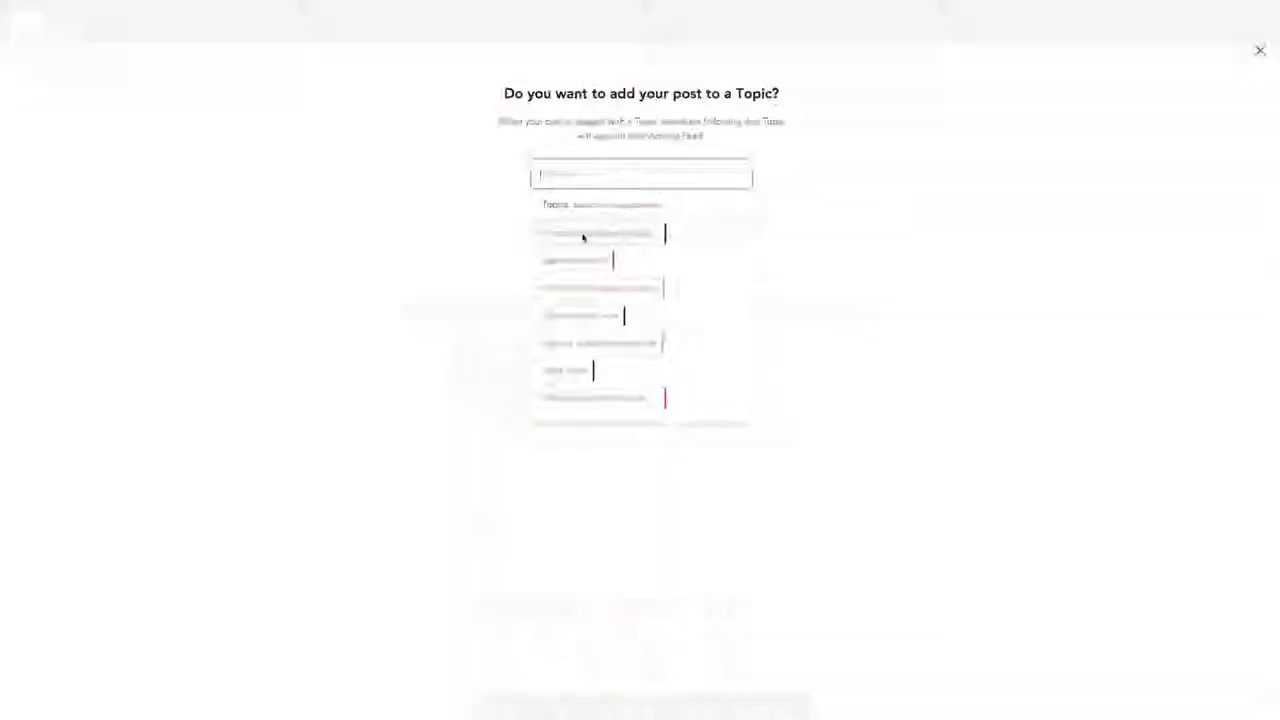
{"action": "left_click", "coordinate": [589, 316]}
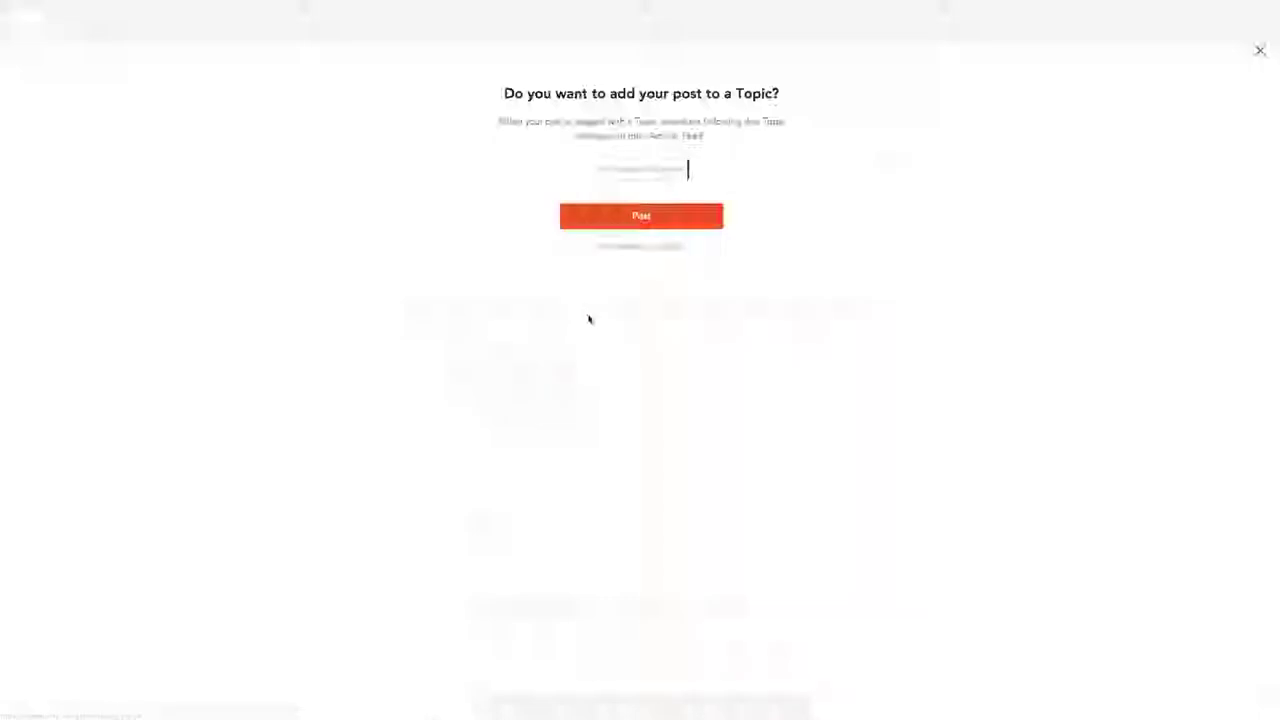
{"action": "left_click", "coordinate": [606, 221]}
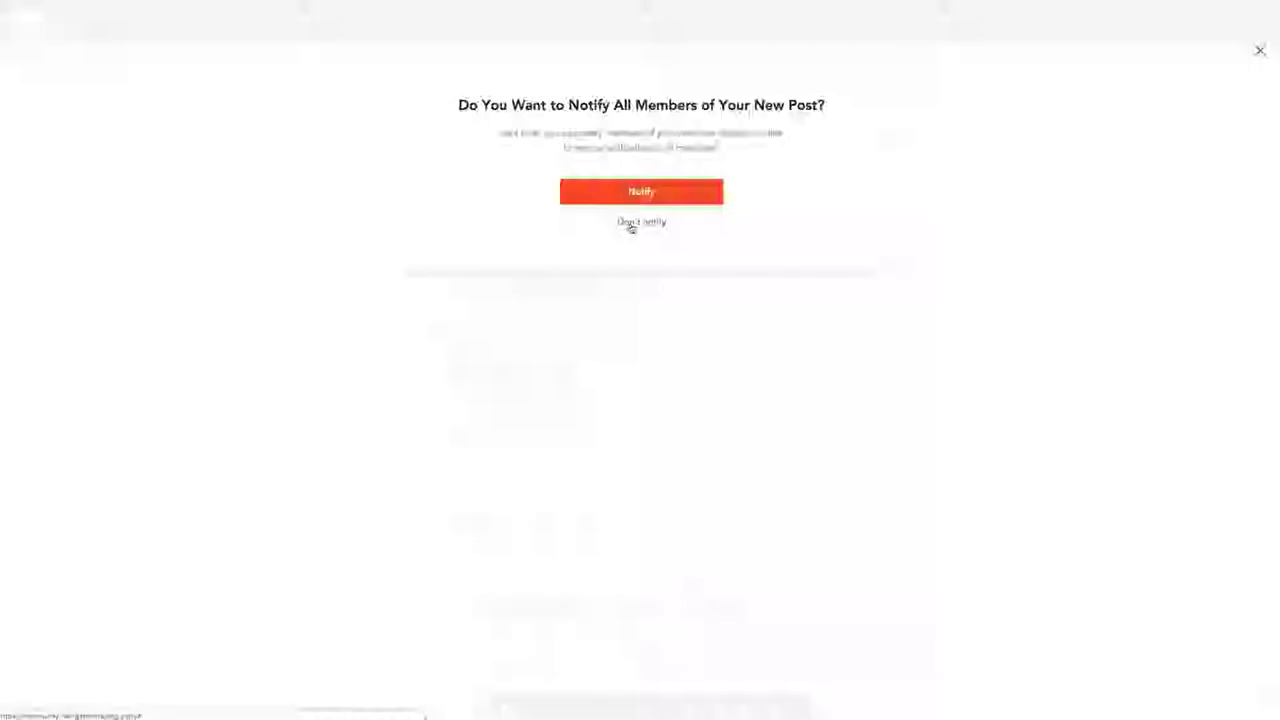
{"action": "left_click", "coordinate": [631, 222]}
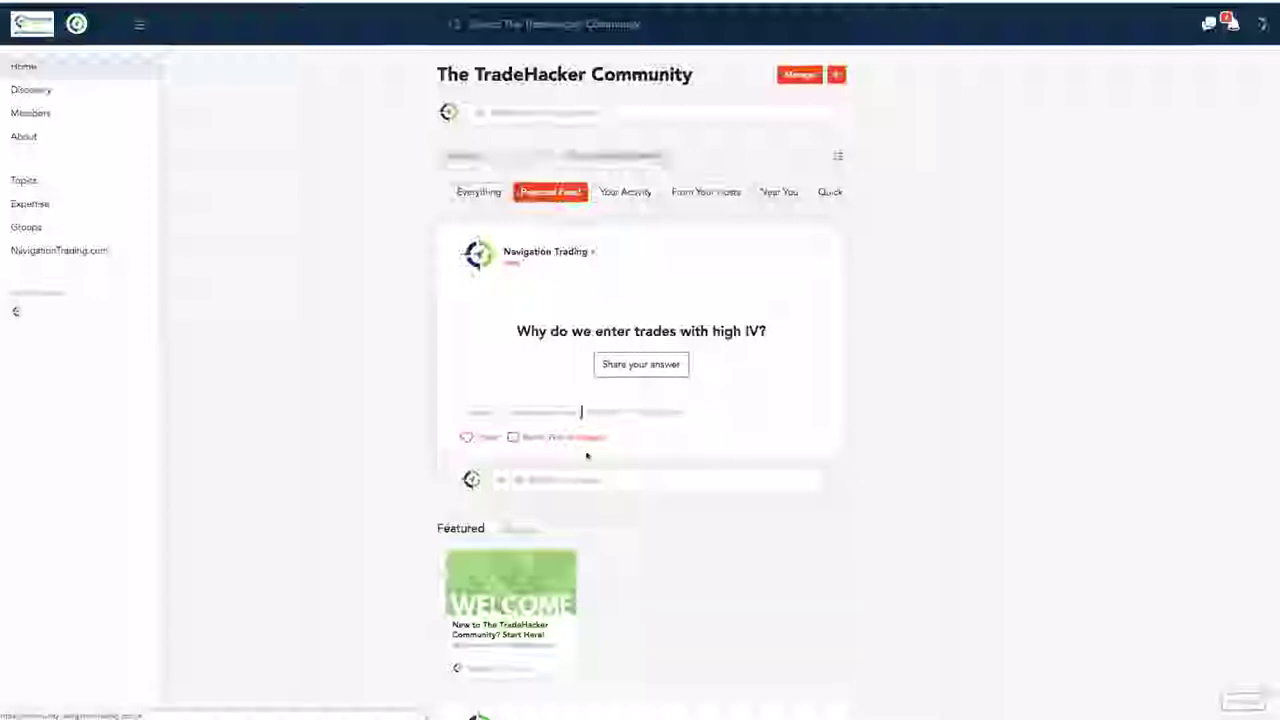
- Comment "because we make more money!" on the high IV question and like that comment
{"action": "left_click", "coordinate": [577, 481]}
{"action": "type", "text": "ce"}
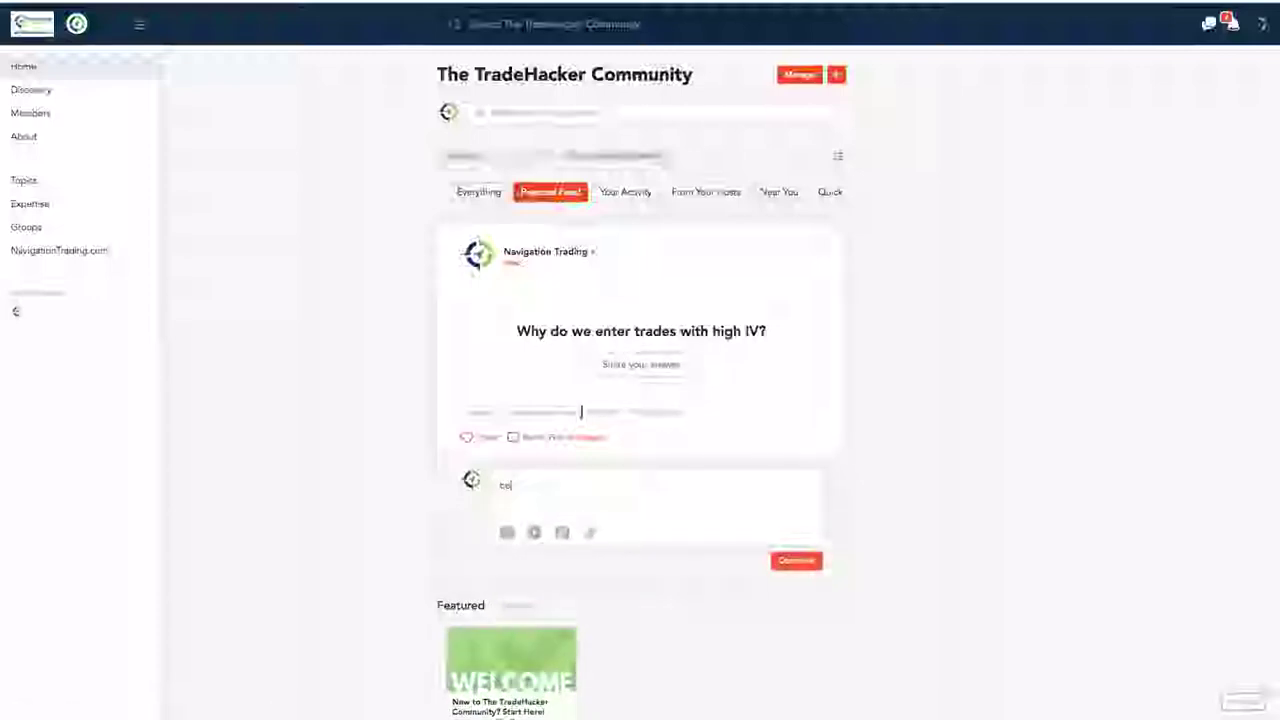
{"action": "type", "text": "cause we make more mone"}
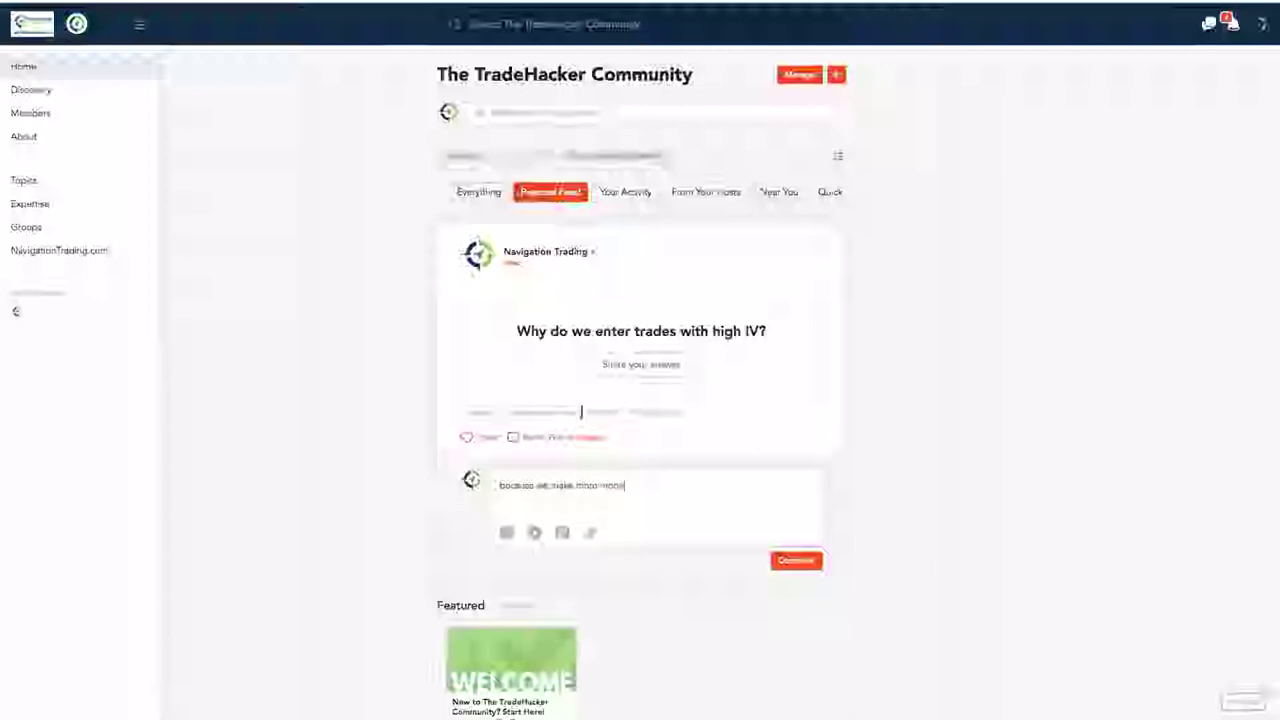
{"action": "type", "text": "y!"}
{"action": "key", "text": "BackSpace"}
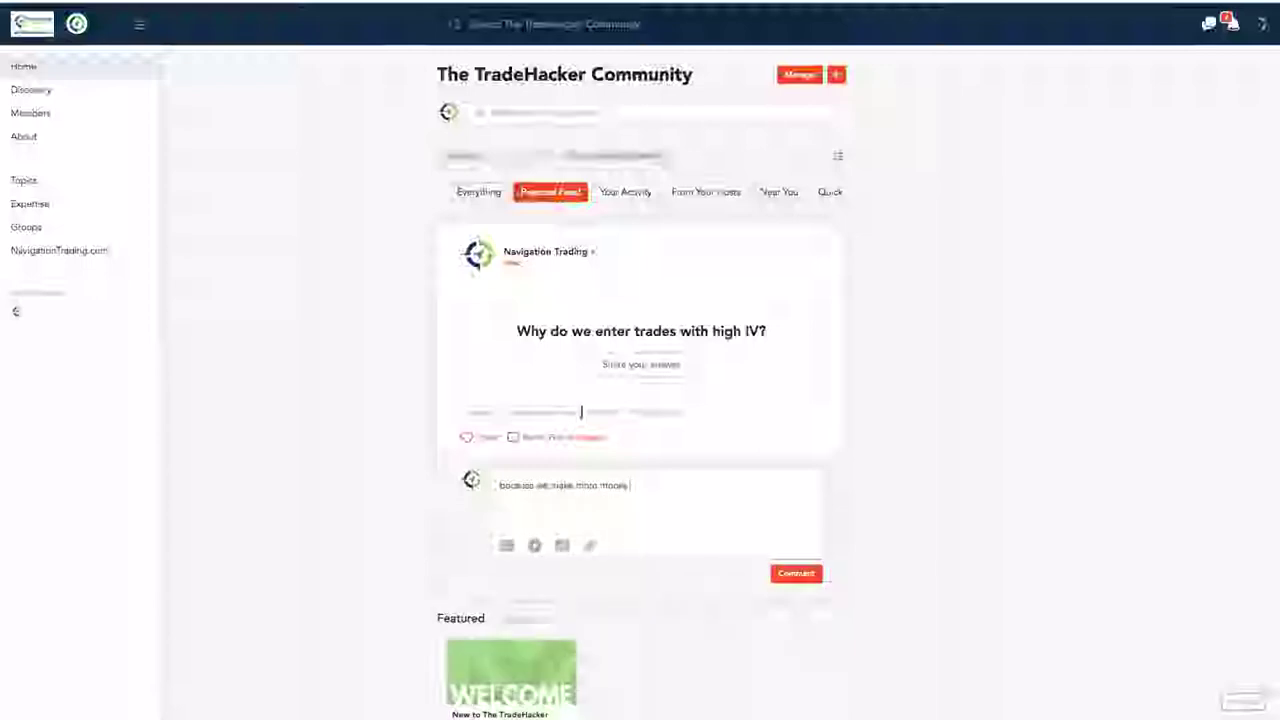
{"action": "left_click", "coordinate": [796, 575]}
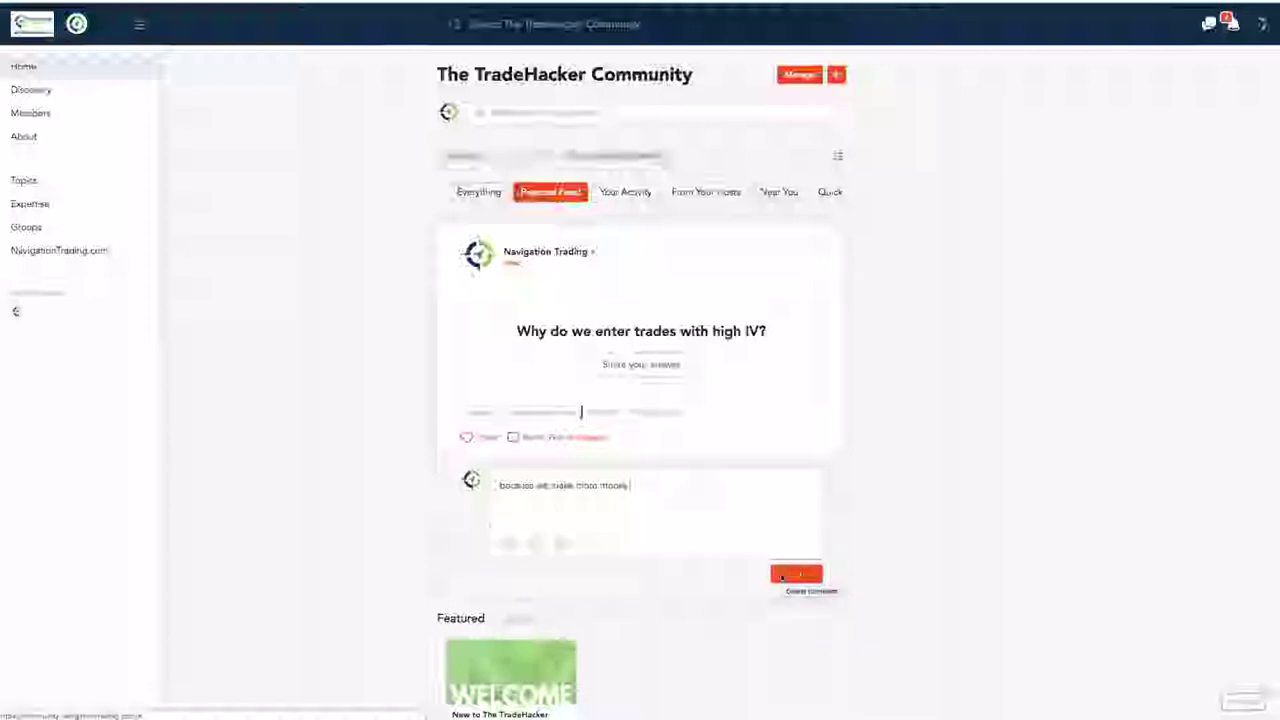
{"action": "left_click", "coordinate": [495, 527]}
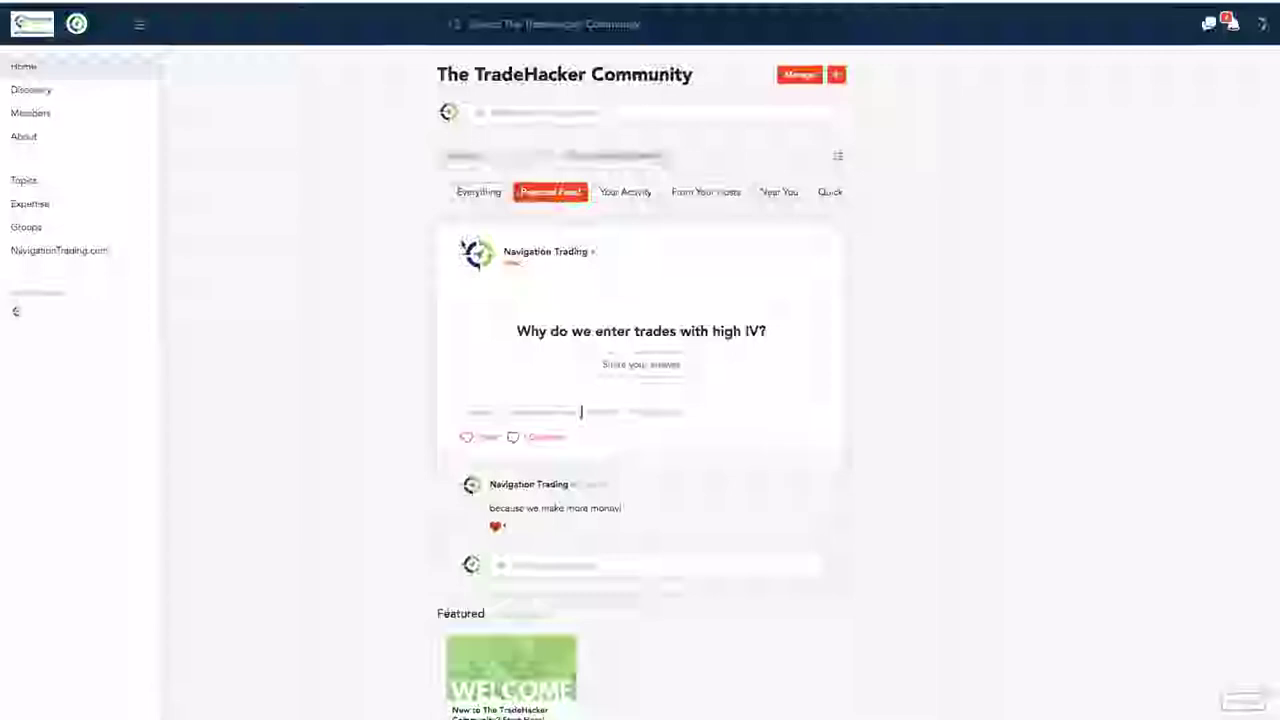
- Look through the community's Discovery page, from top posts and topics down to top groups
{"action": "left_click", "coordinate": [44, 92]}
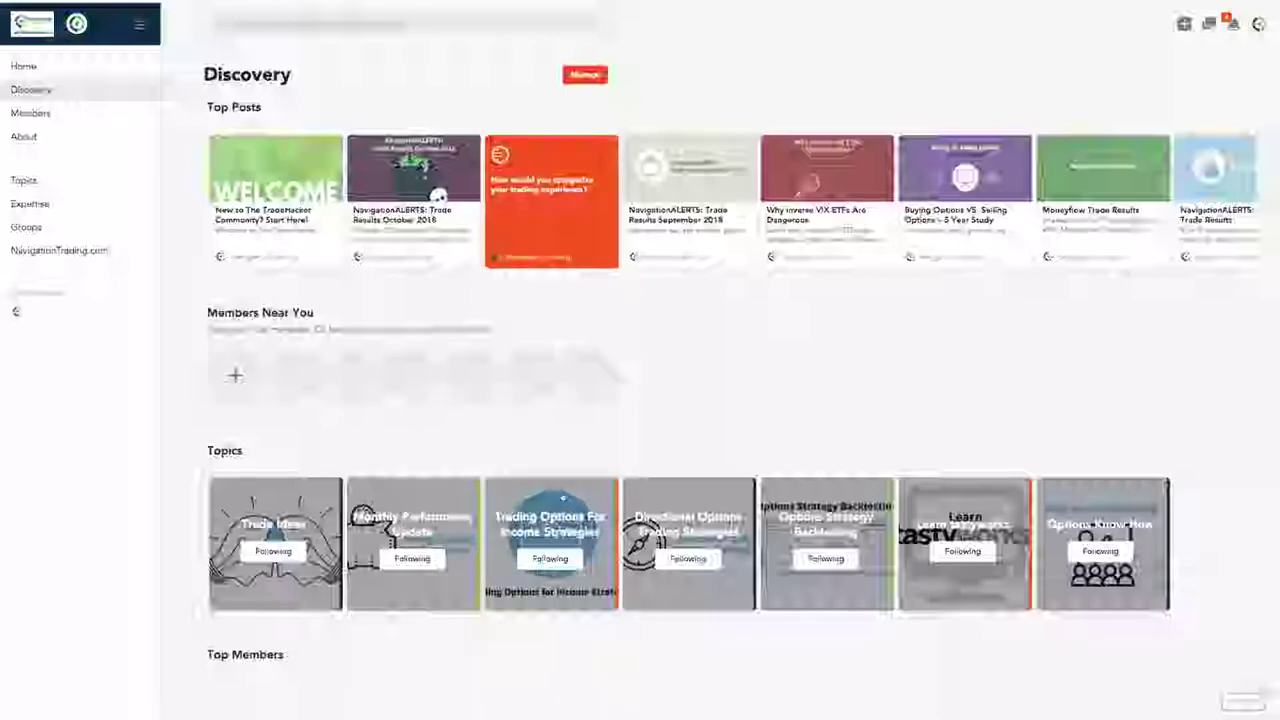
{"action": "scroll", "coordinate": [503, 471], "scroll_direction": "down", "scroll_amount": 4}
{"action": "scroll", "coordinate": [600, 394], "scroll_direction": "down", "scroll_amount": 1}
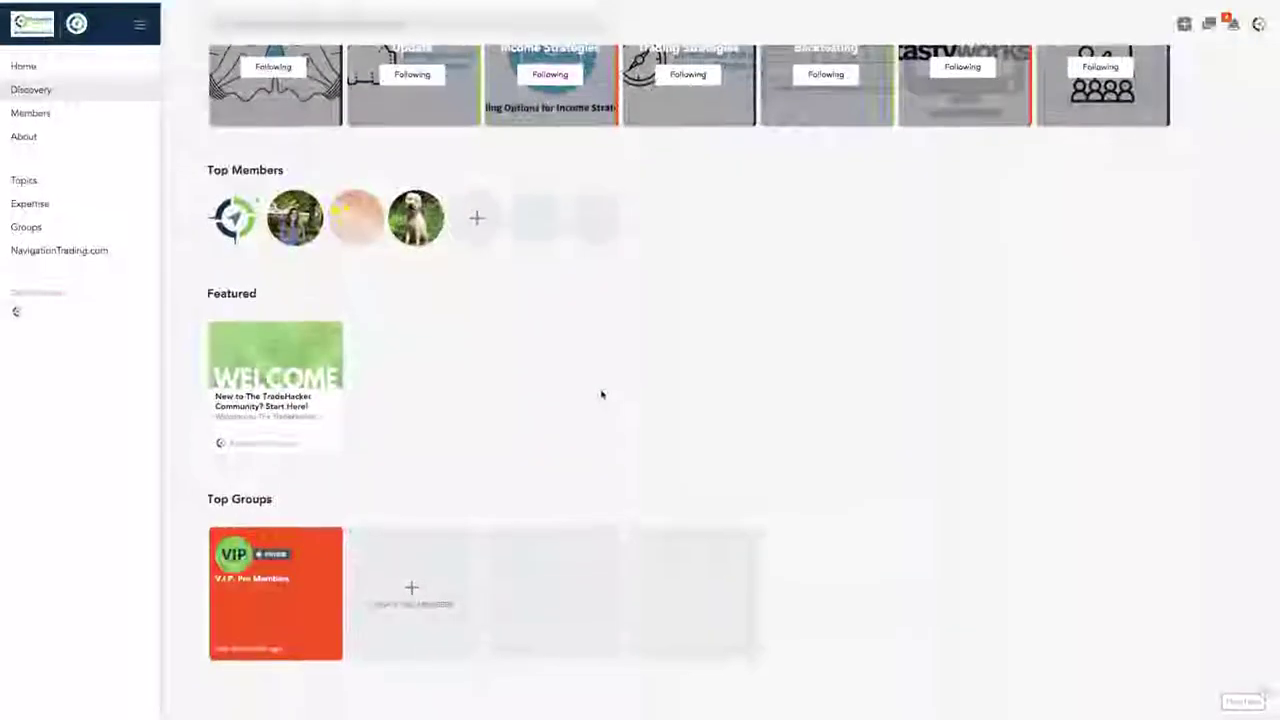
{"action": "scroll", "coordinate": [591, 391], "scroll_direction": "up", "scroll_amount": 5}
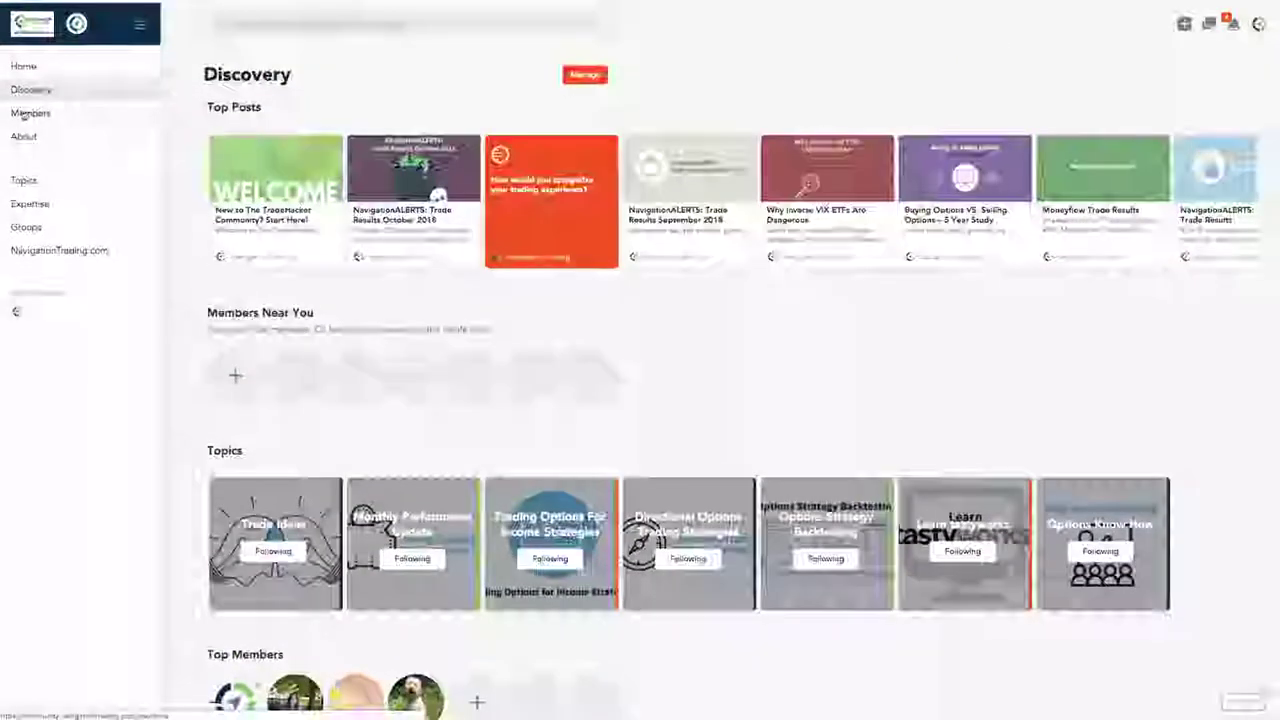
- View the community's members and filter the list to those near you
{"action": "left_click", "coordinate": [34, 114]}
{"action": "mouse_move", "coordinate": [443, 281]}
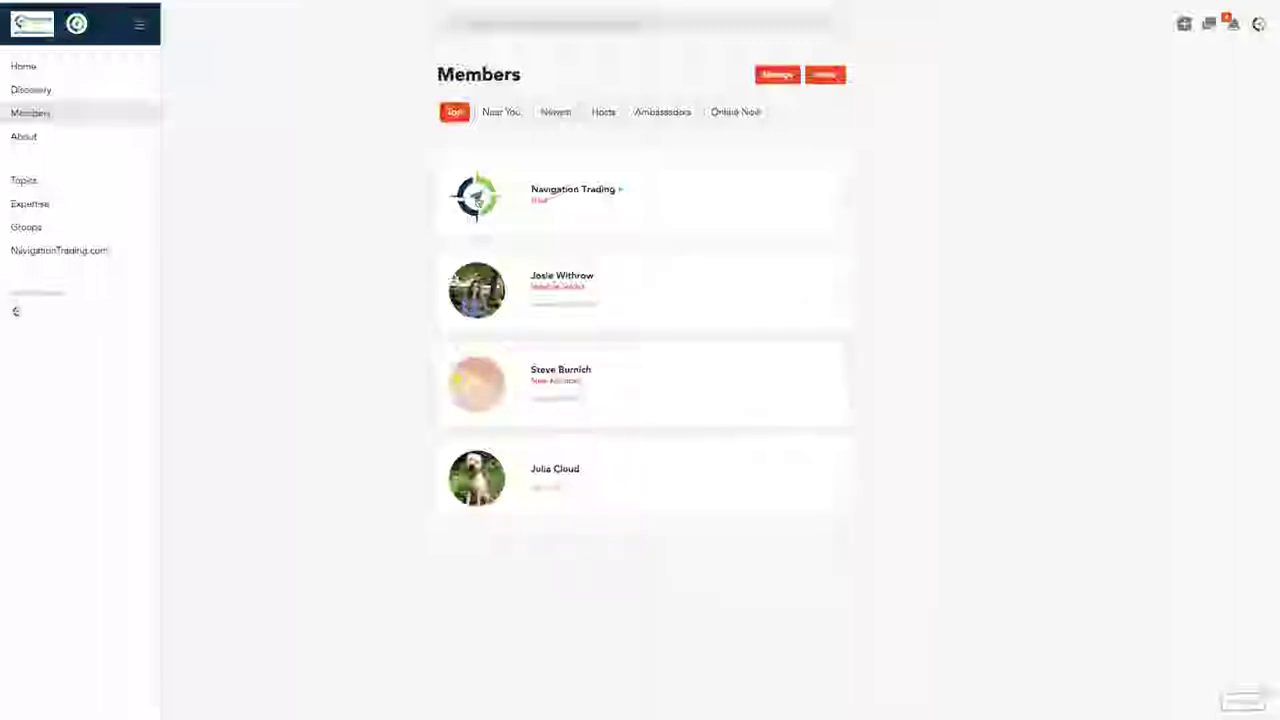
{"action": "left_click", "coordinate": [503, 114]}
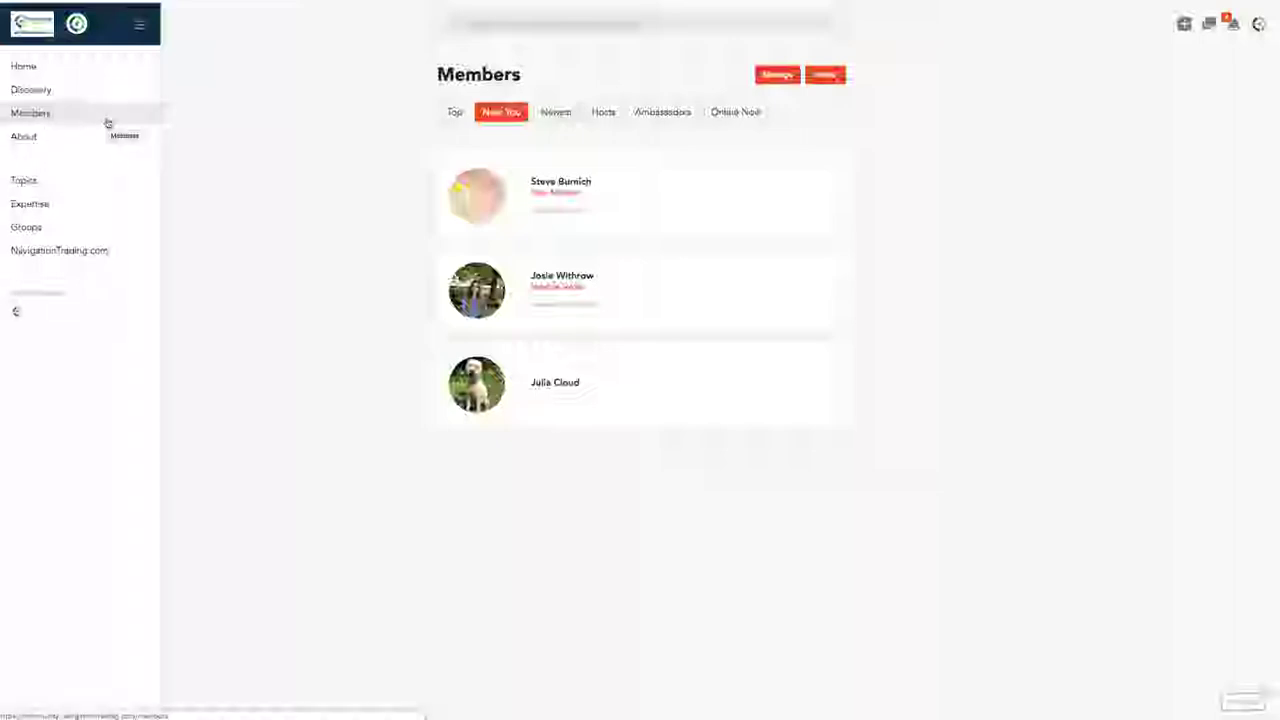
- View the community's groups and open the V.I.P. Pro Members group
{"action": "left_click", "coordinate": [40, 229]}
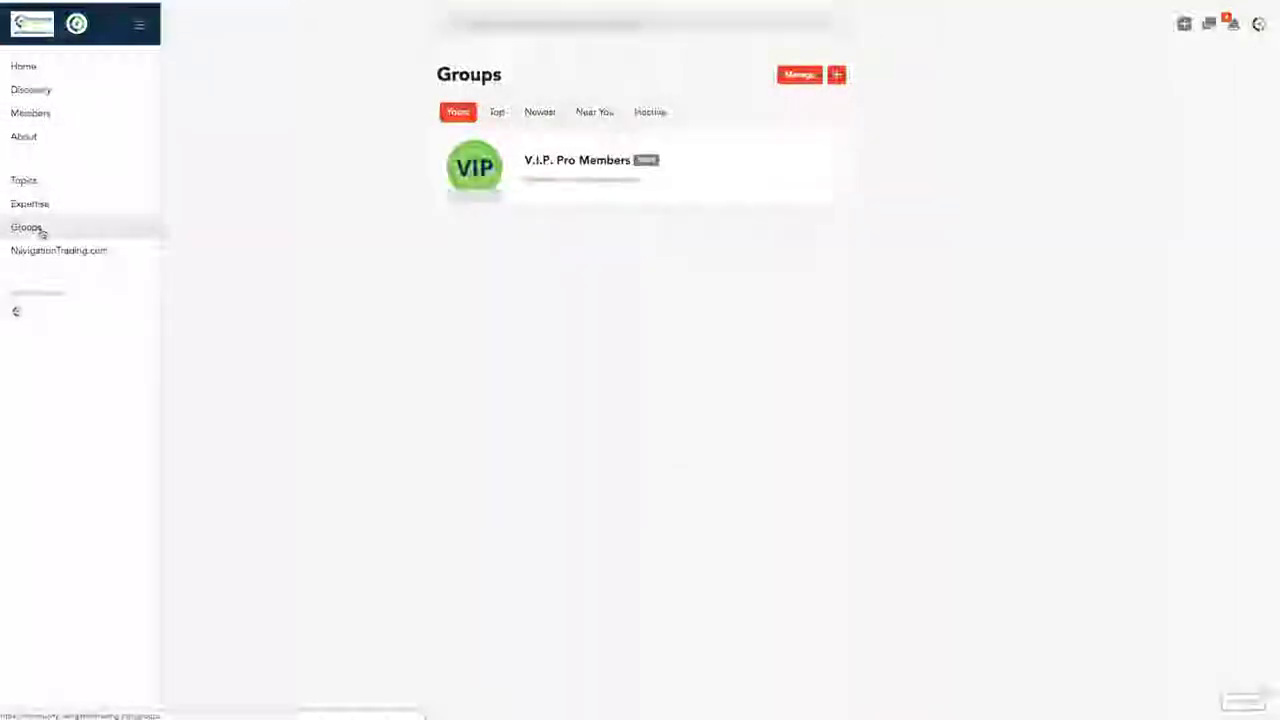
{"action": "mouse_move", "coordinate": [496, 185]}
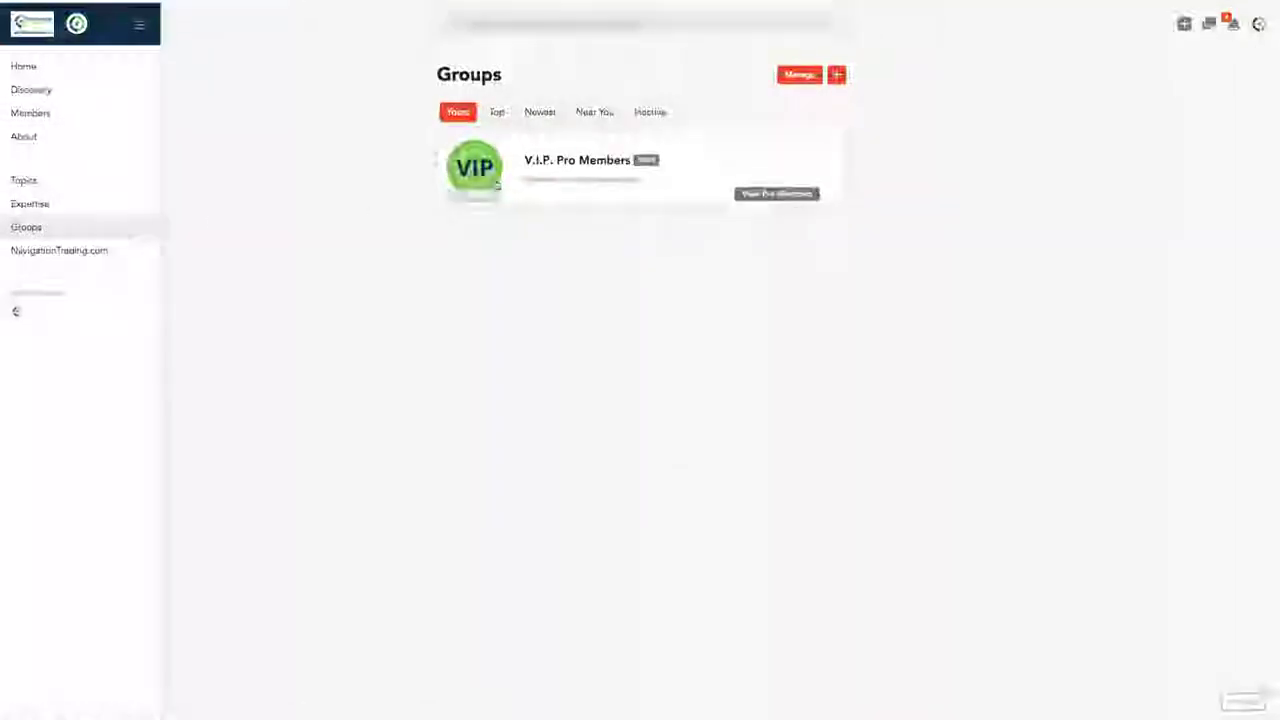
{"action": "left_click", "coordinate": [543, 163]}
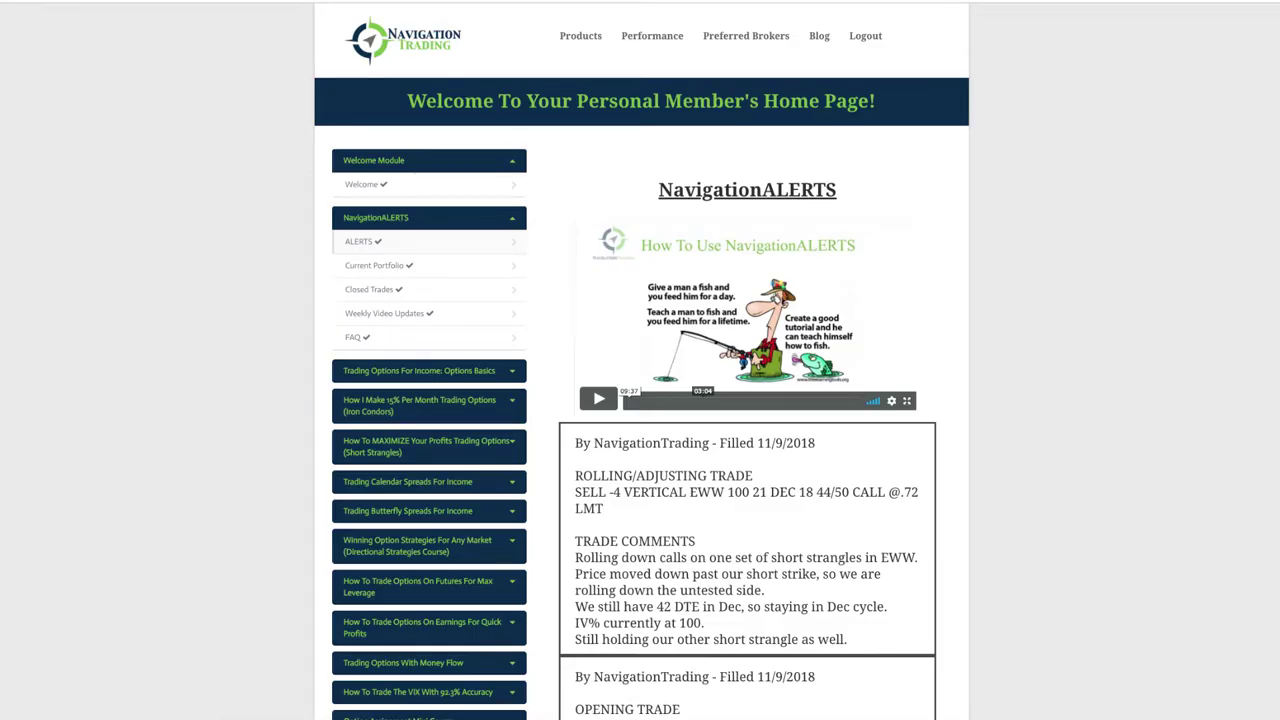
- Browse the NavigationALERTS trades on the member's page down to the /NG strangle roll filled 11/5/2018
{"action": "scroll", "coordinate": [797, 234], "scroll_direction": "down", "scroll_amount": 20}
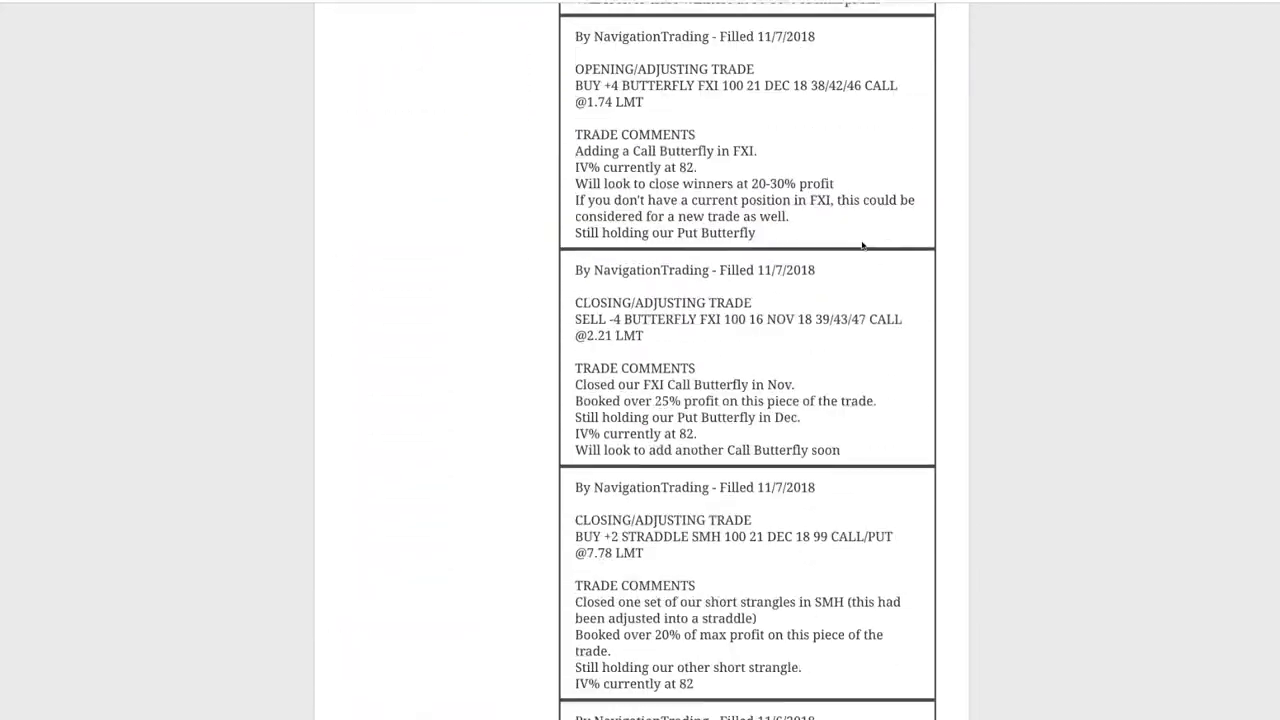
{"action": "scroll", "coordinate": [832, 231], "scroll_direction": "down", "scroll_amount": 12}
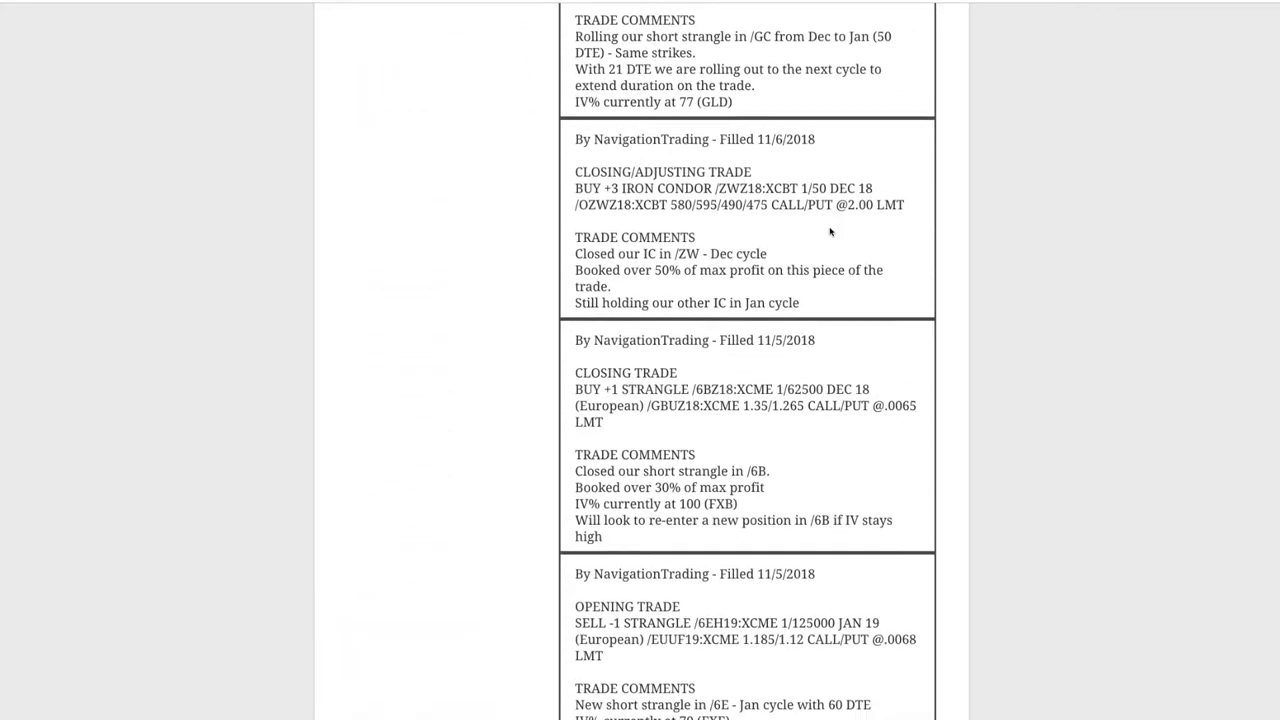
{"action": "scroll", "coordinate": [830, 231], "scroll_direction": "down", "scroll_amount": 5}
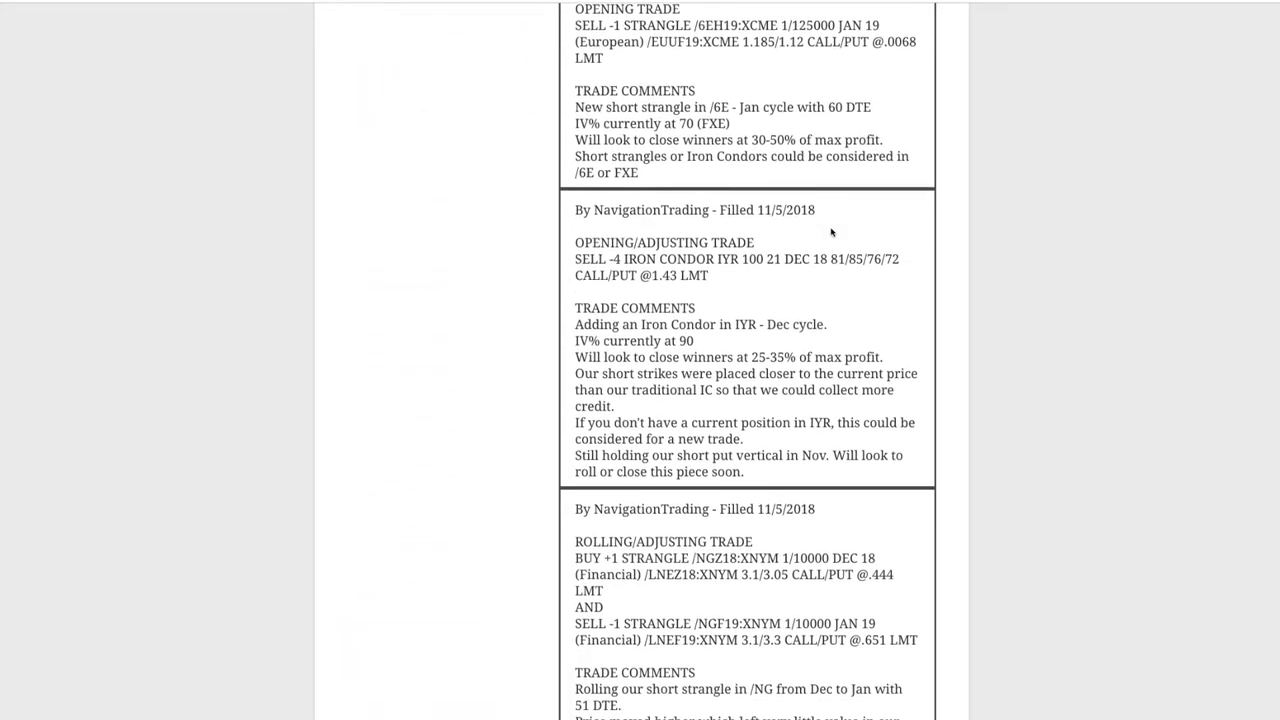
{"action": "scroll", "coordinate": [832, 232], "scroll_direction": "down", "scroll_amount": 4}
{"action": "scroll", "coordinate": [831, 234], "scroll_direction": "up", "scroll_amount": 3}
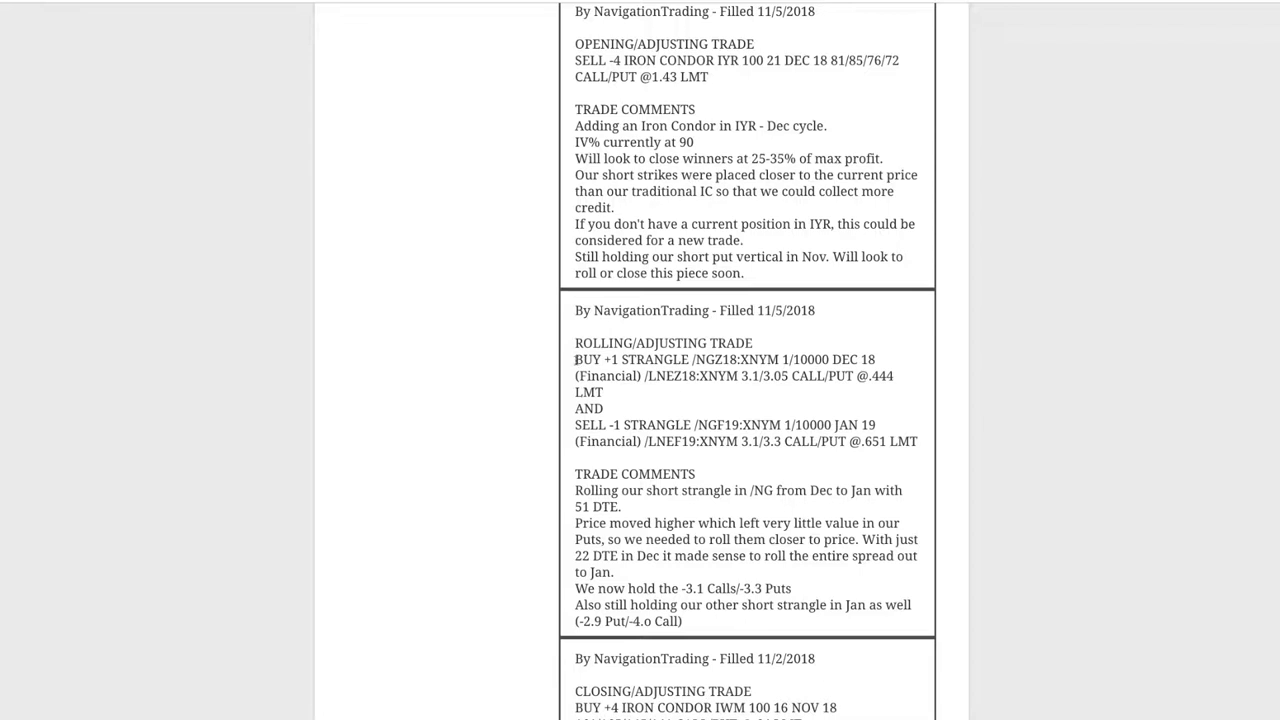
- Highlight the /NG alert's buy and sell orders, the Dec to Jan roll, and the -3.1 Calls/-3.3 Puts comment in turn
{"action": "left_click_drag", "start_coordinate": [576, 359], "coordinate": [716, 399]}
{"action": "left_click", "coordinate": [605, 428]}
{"action": "left_click_drag", "start_coordinate": [574, 428], "coordinate": [905, 441]}
{"action": "left_click_drag", "start_coordinate": [808, 490], "coordinate": [889, 490]}
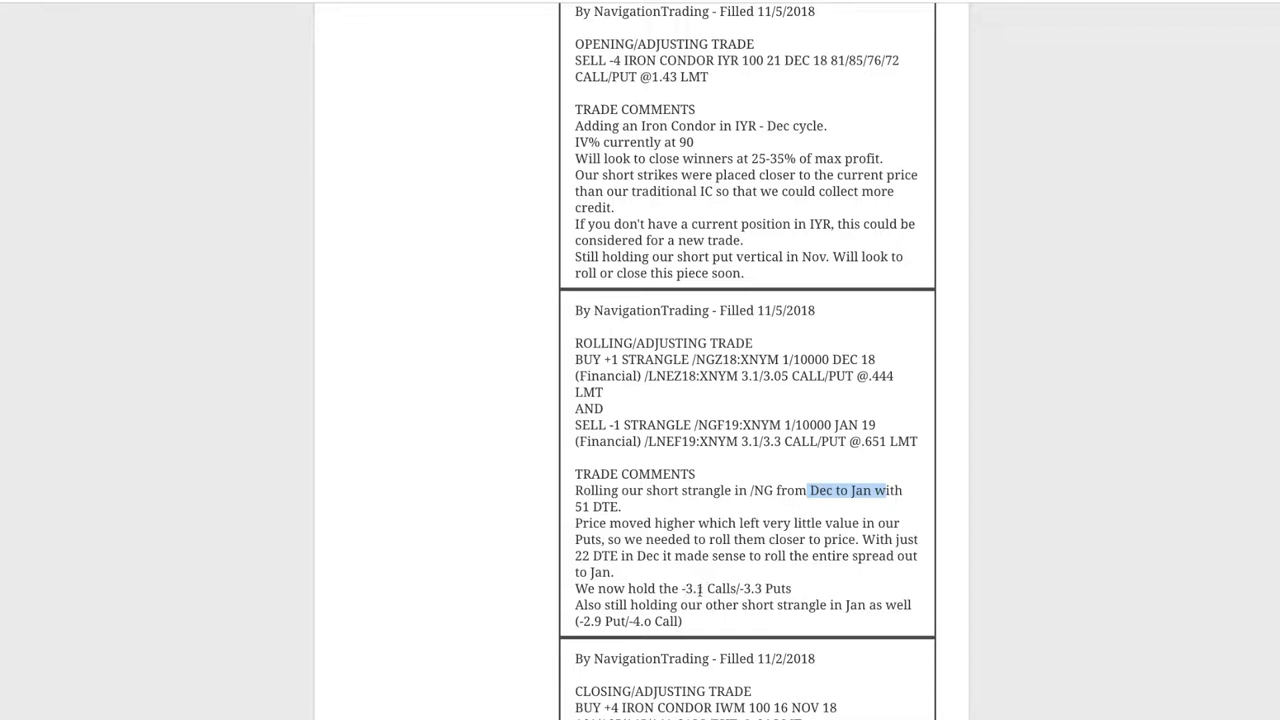
{"action": "left_click_drag", "start_coordinate": [682, 590], "coordinate": [777, 590]}
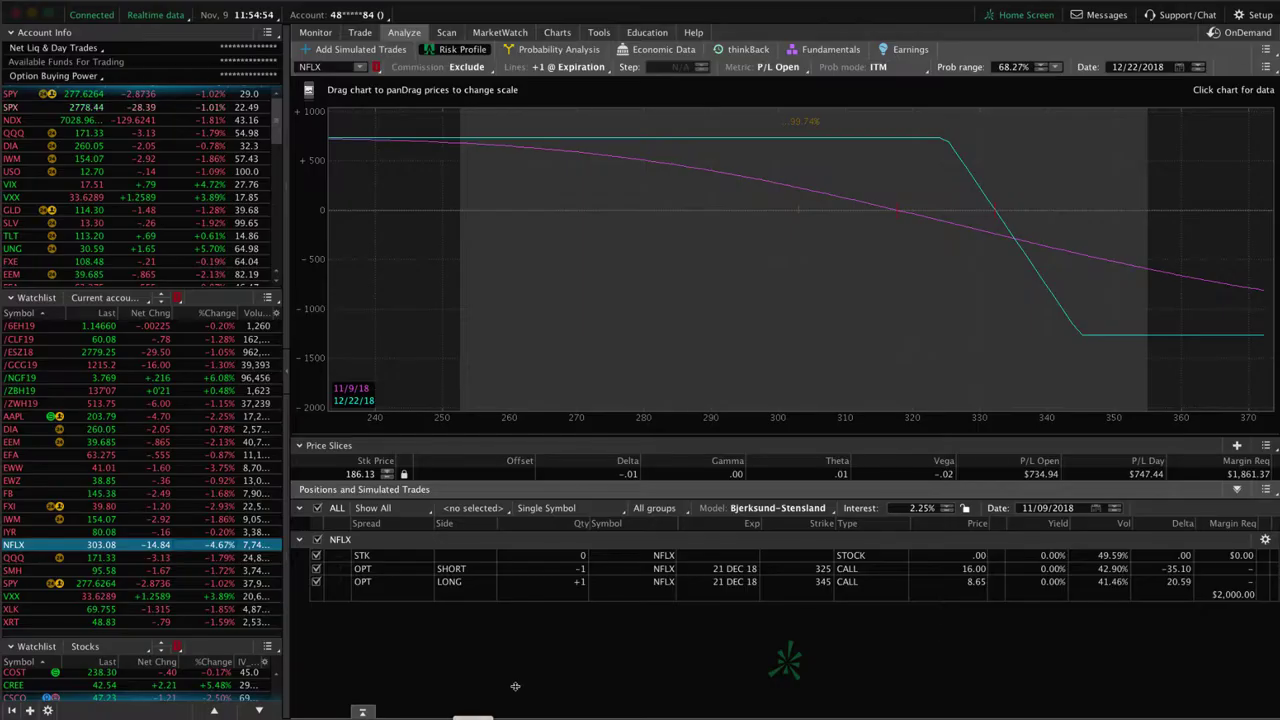
- Switch to thinkorswim, load /NGF19 from the watchlist and examine its price chart around 11/6/18
{"action": "left_click", "coordinate": [140, 389]}
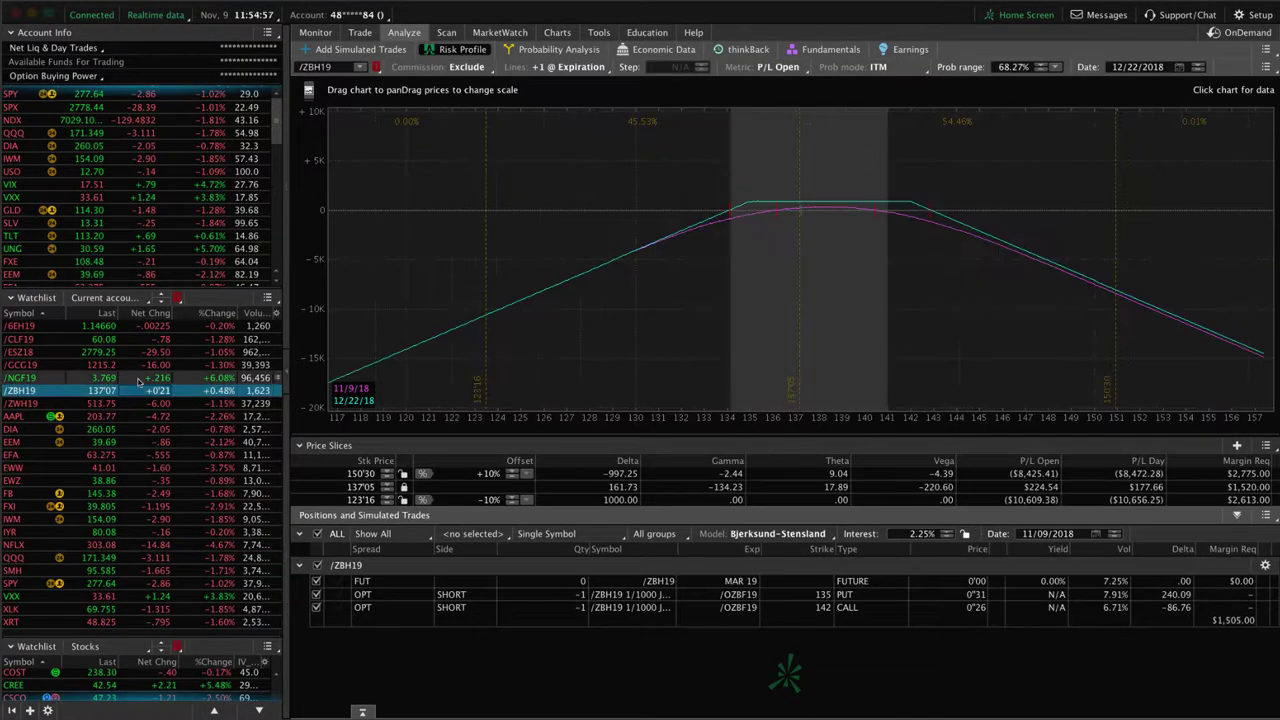
{"action": "left_click", "coordinate": [556, 33]}
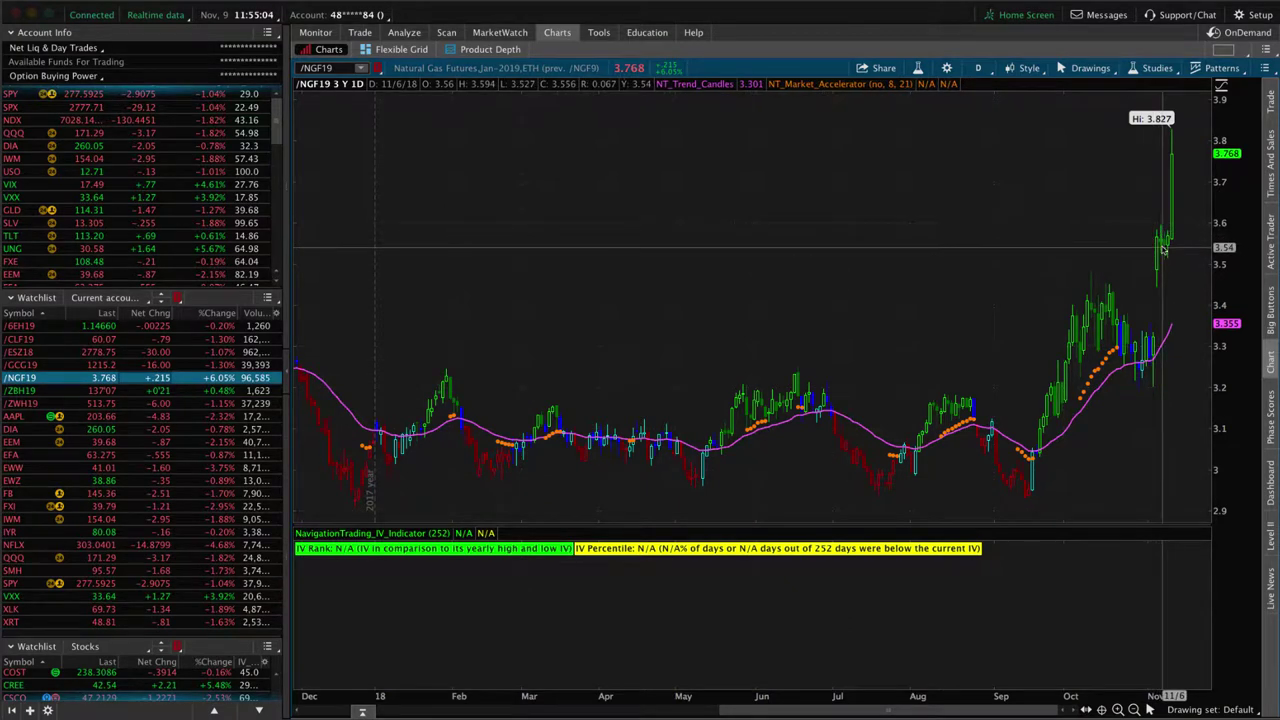
- Reset the /NGF19 risk profile and plot only the short 3.1 call and short 3.3 put
{"action": "left_click", "coordinate": [404, 32]}
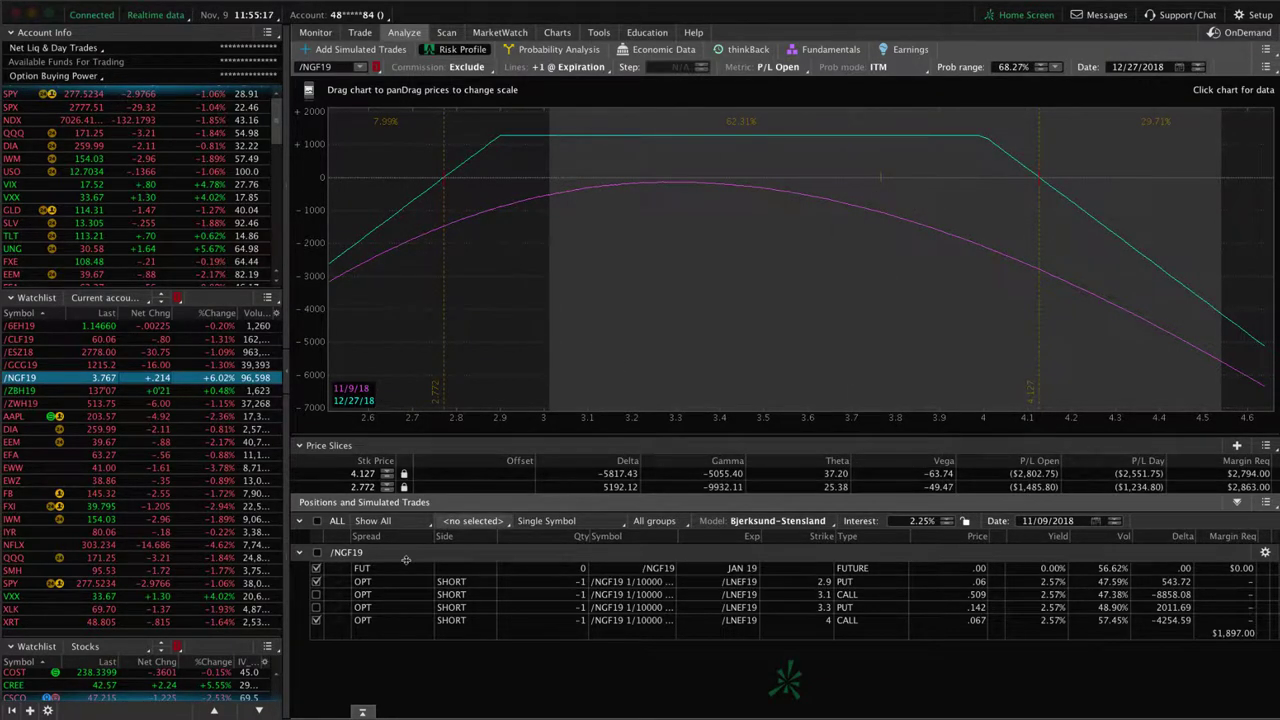
{"action": "left_click", "coordinate": [318, 622]}
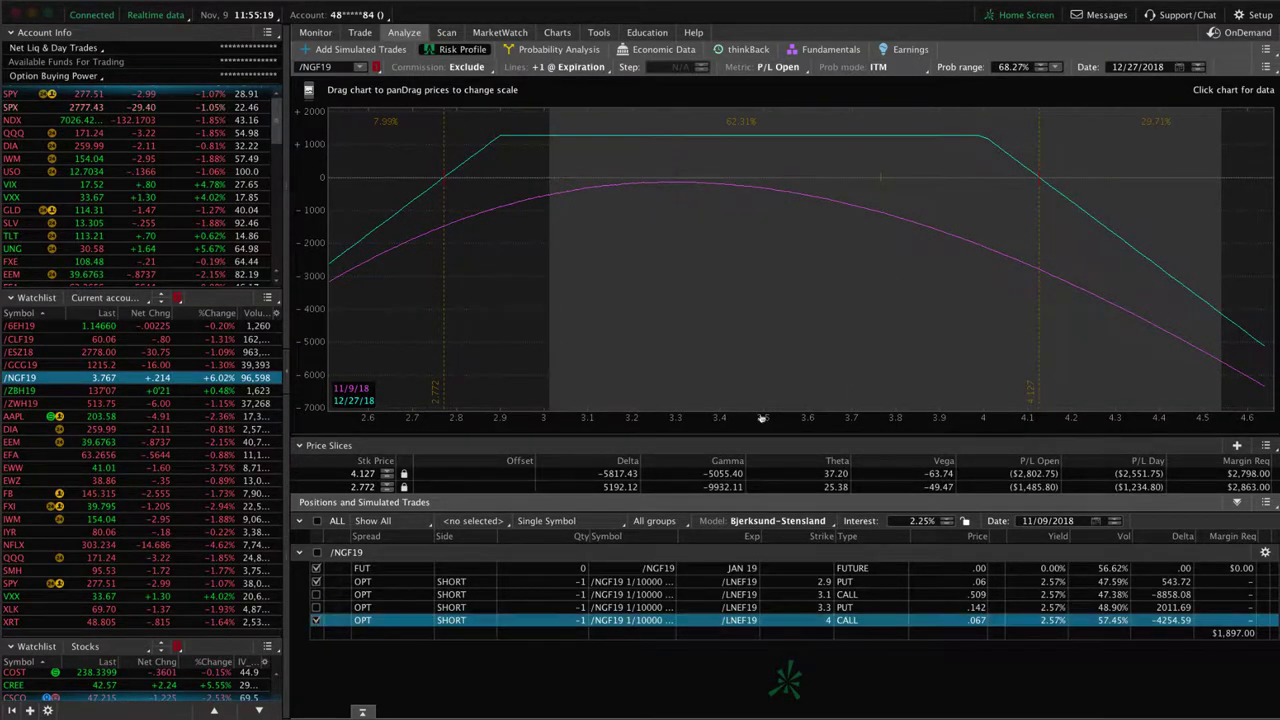
{"action": "left_click", "coordinate": [1265, 67]}
{"action": "left_click", "coordinate": [1213, 90]}
{"action": "left_click", "coordinate": [686, 80]}
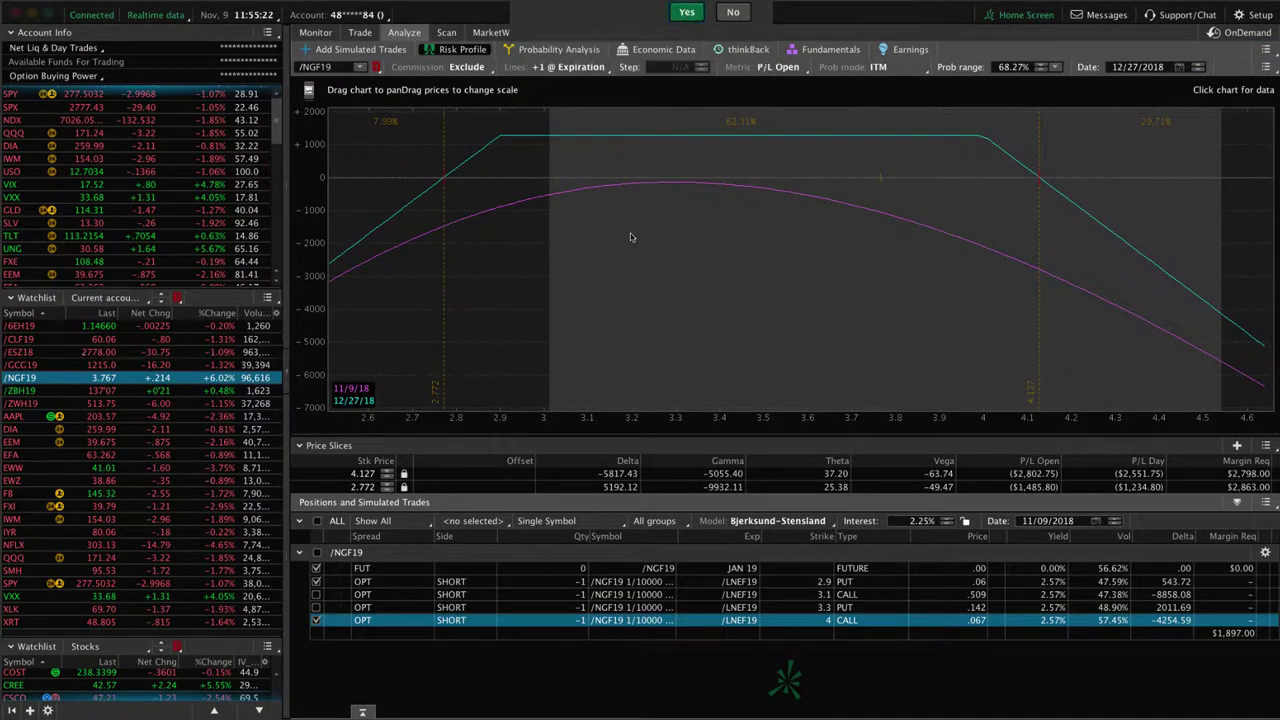
{"action": "left_click", "coordinate": [316, 634]}
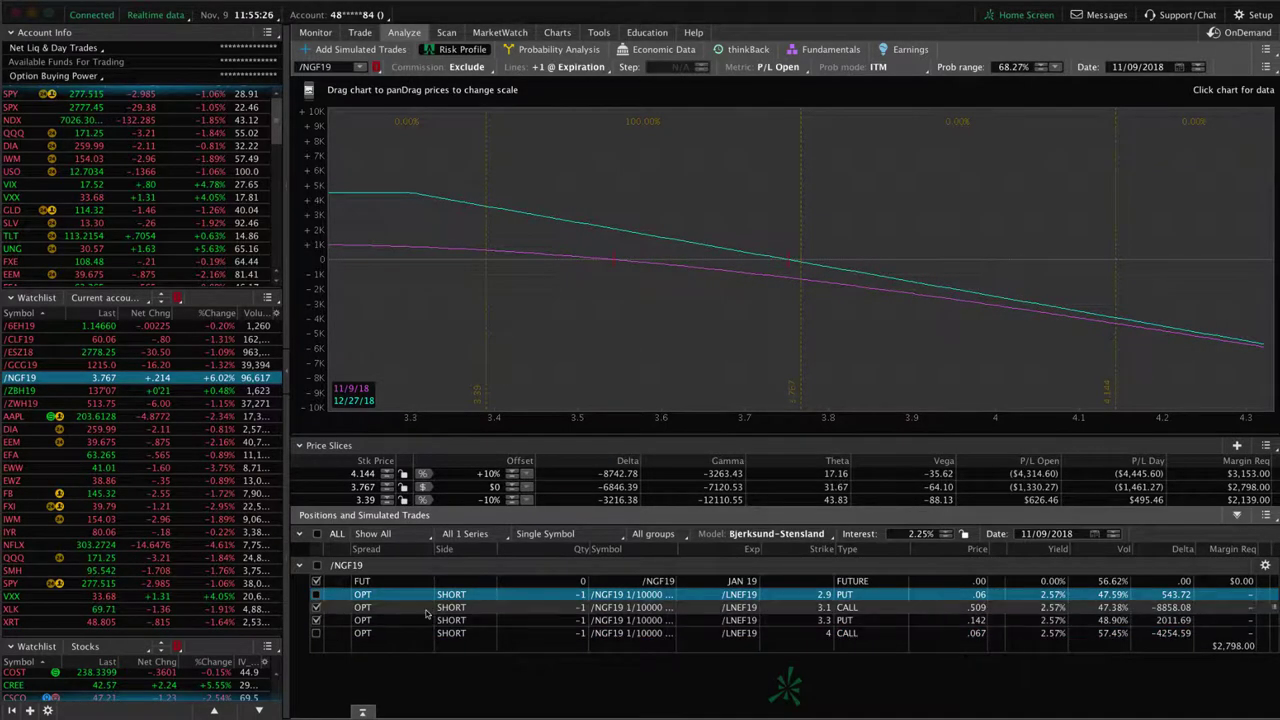
- Rescale and pan the /NGF19 short 3.1 call and 3.3 put profile, isolate the 3.3 put, and plot both legs again
{"action": "left_click_drag", "start_coordinate": [671, 345], "coordinate": [1003, 426]}
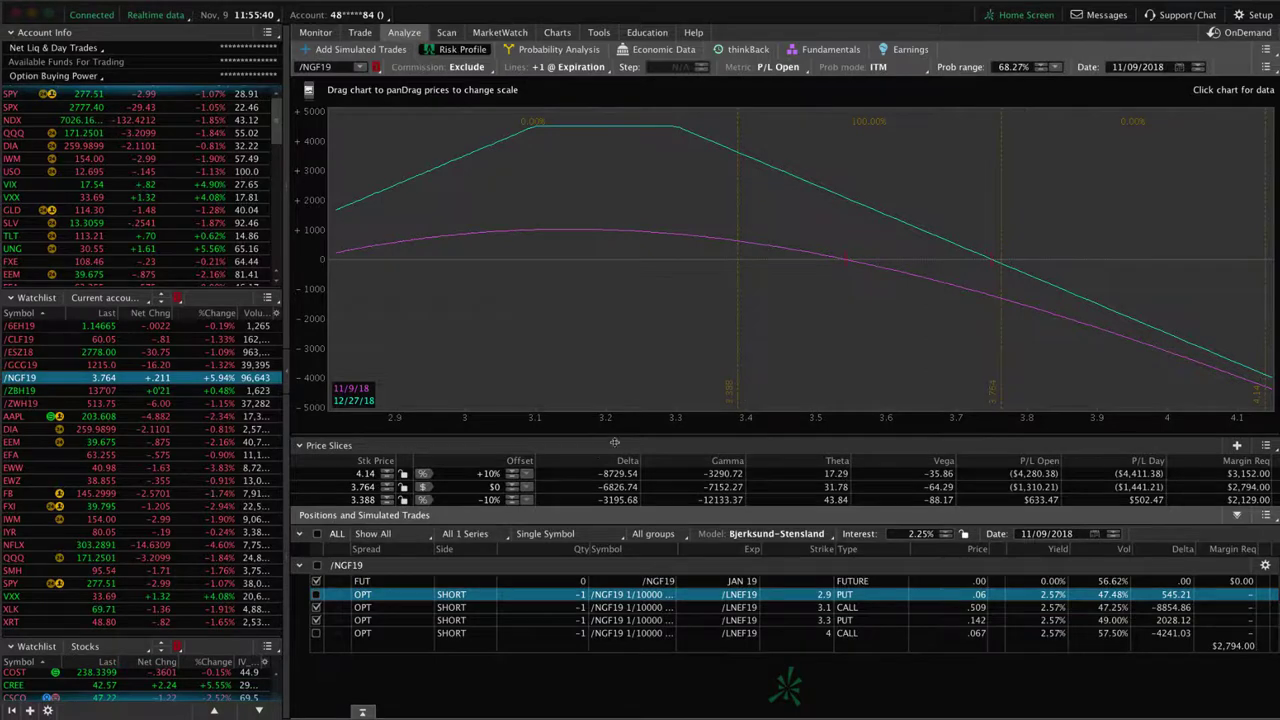
{"action": "left_click_drag", "start_coordinate": [604, 358], "coordinate": [746, 349]}
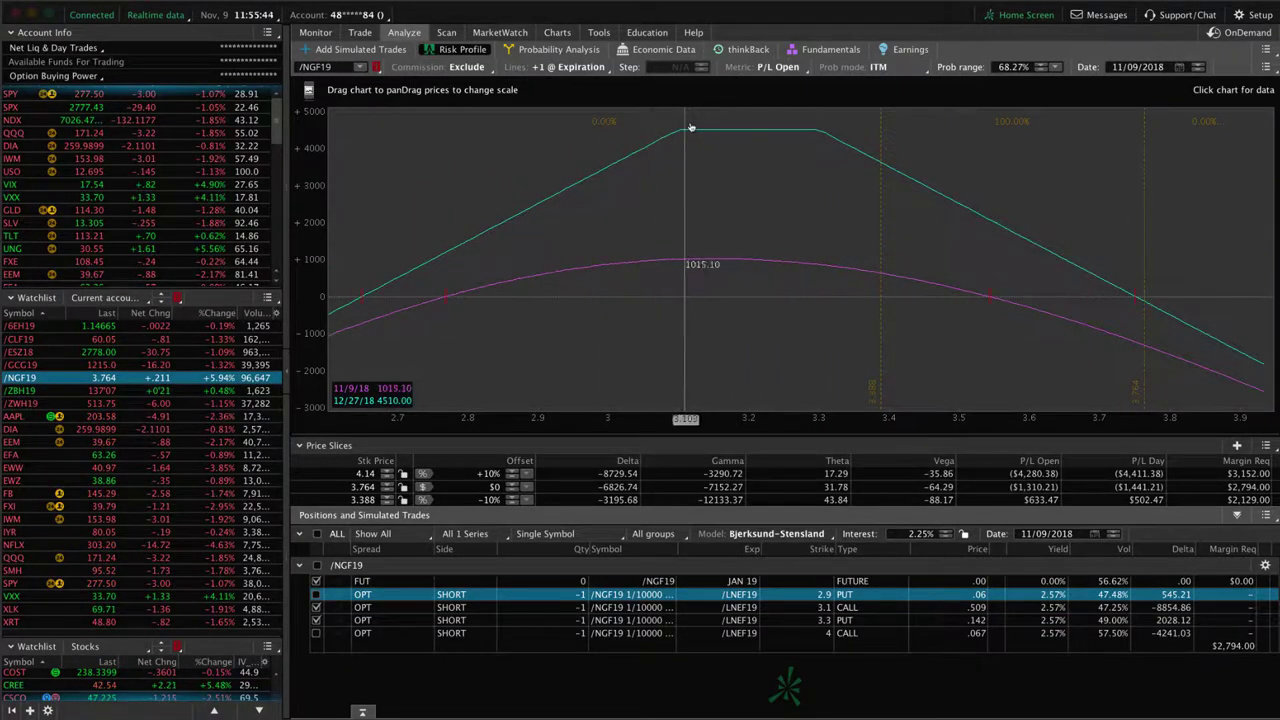
{"action": "left_click", "coordinate": [316, 594]}
{"action": "left_click", "coordinate": [316, 607]}
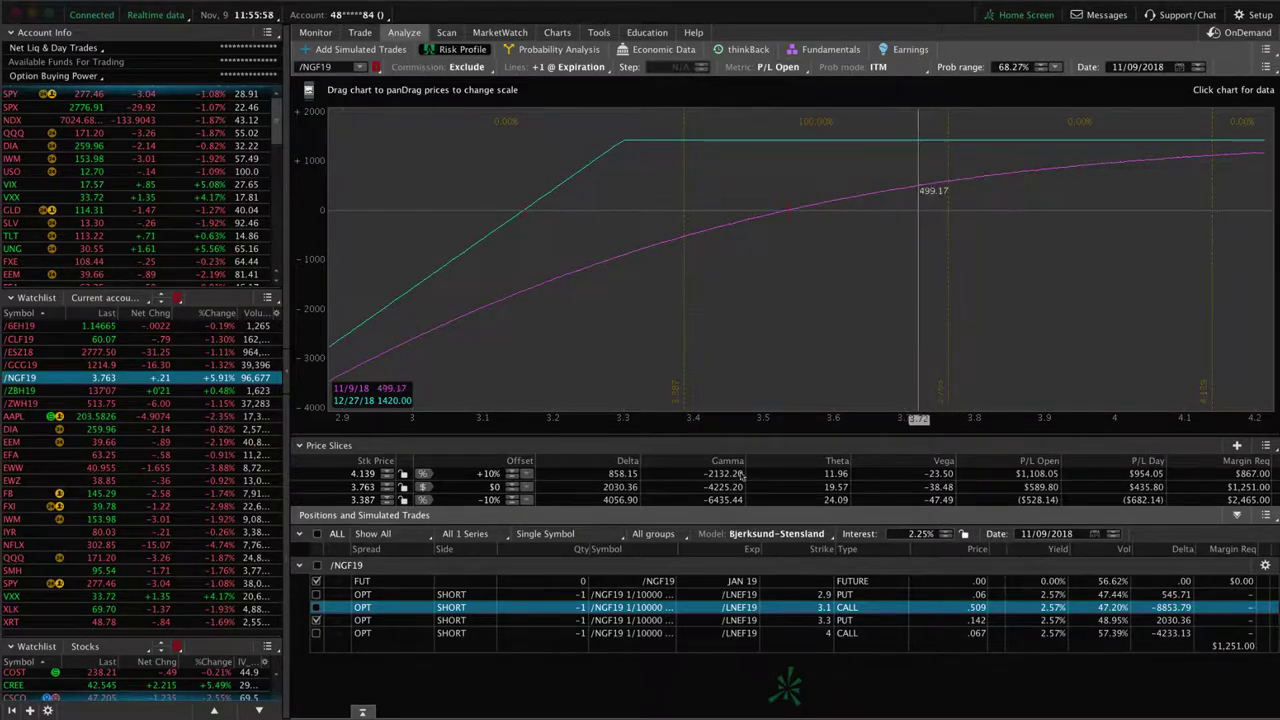
{"action": "left_click", "coordinate": [316, 594]}
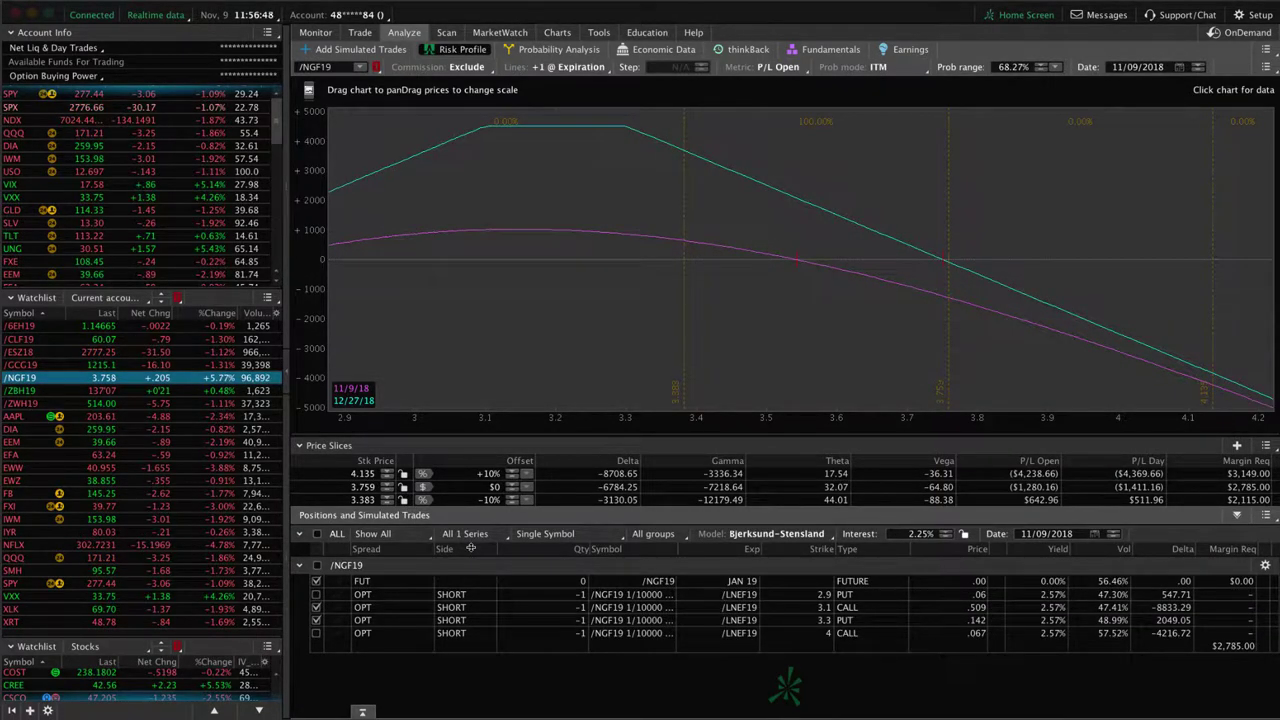
{"action": "left_click_drag", "start_coordinate": [523, 347], "coordinate": [709, 340]}
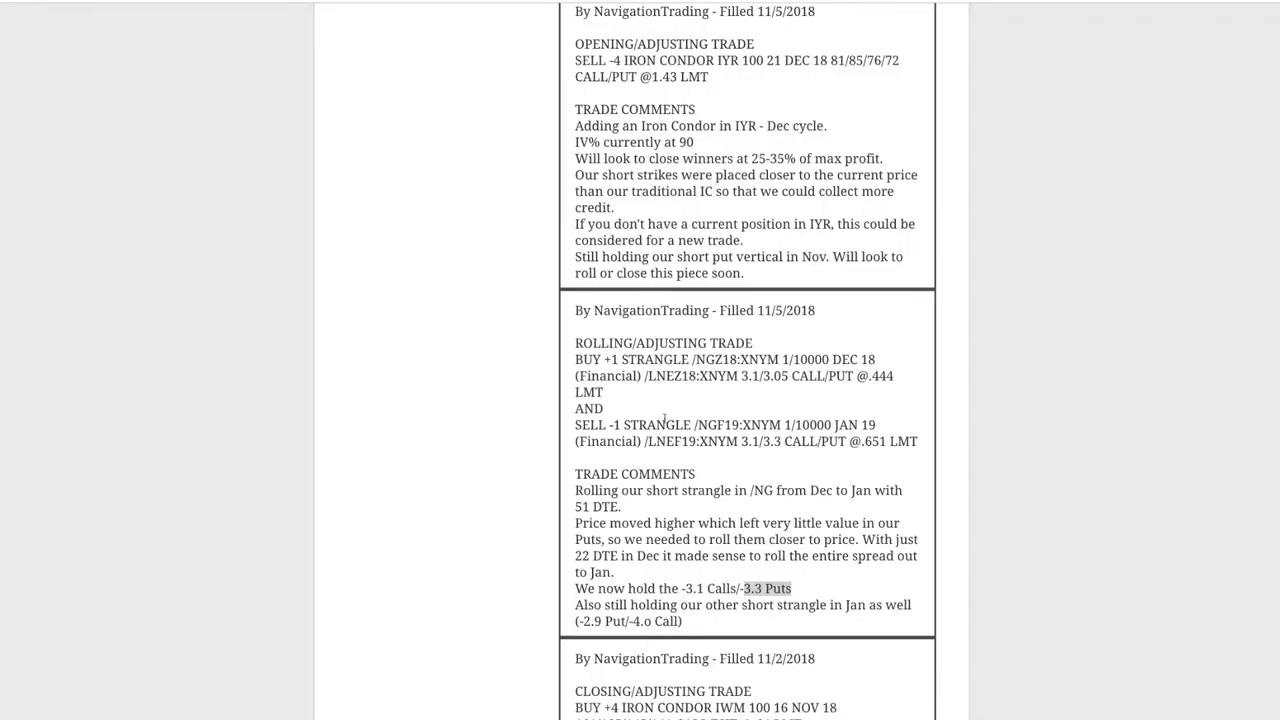
- Highlight the Dec cycle, IV% of 90 and Nov short put vertical comments in the IYR iron condor alert filled 11/5/2018
{"action": "scroll", "coordinate": [664, 418], "scroll_direction": "up", "scroll_amount": 3}
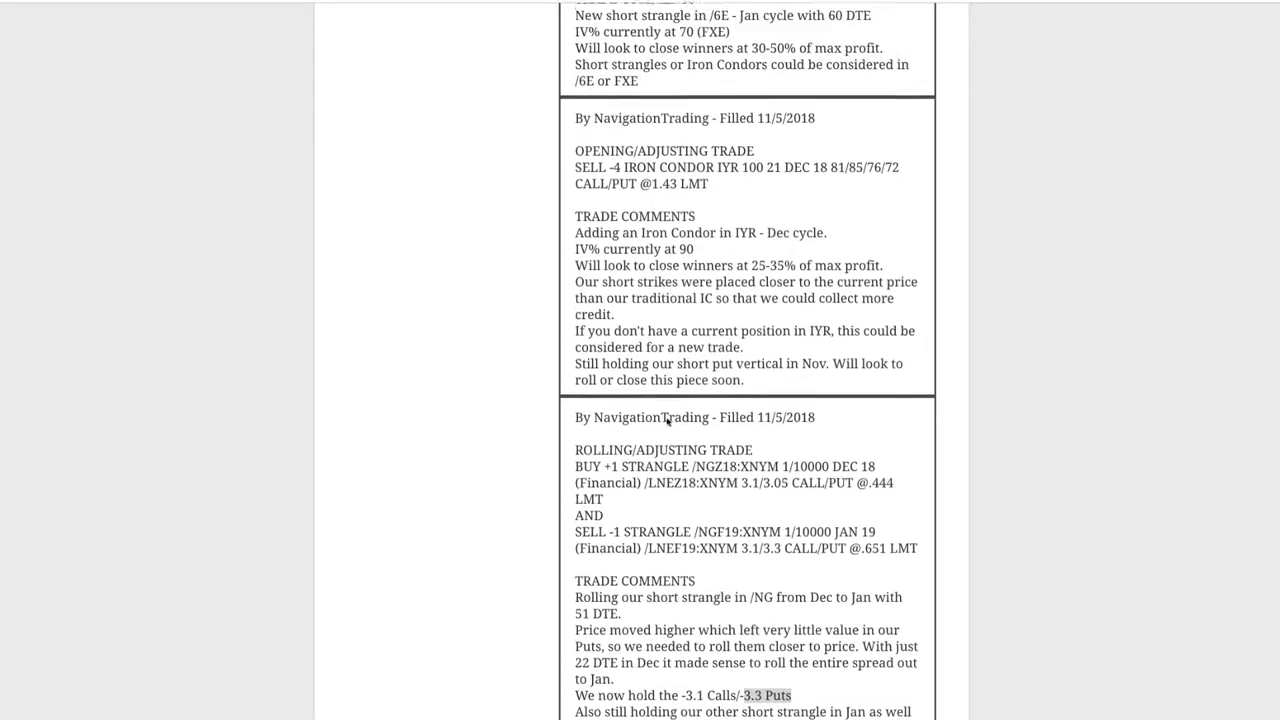
{"action": "left_click_drag", "start_coordinate": [714, 296], "coordinate": [758, 297]}
{"action": "left_click_drag", "start_coordinate": [575, 361], "coordinate": [842, 367]}
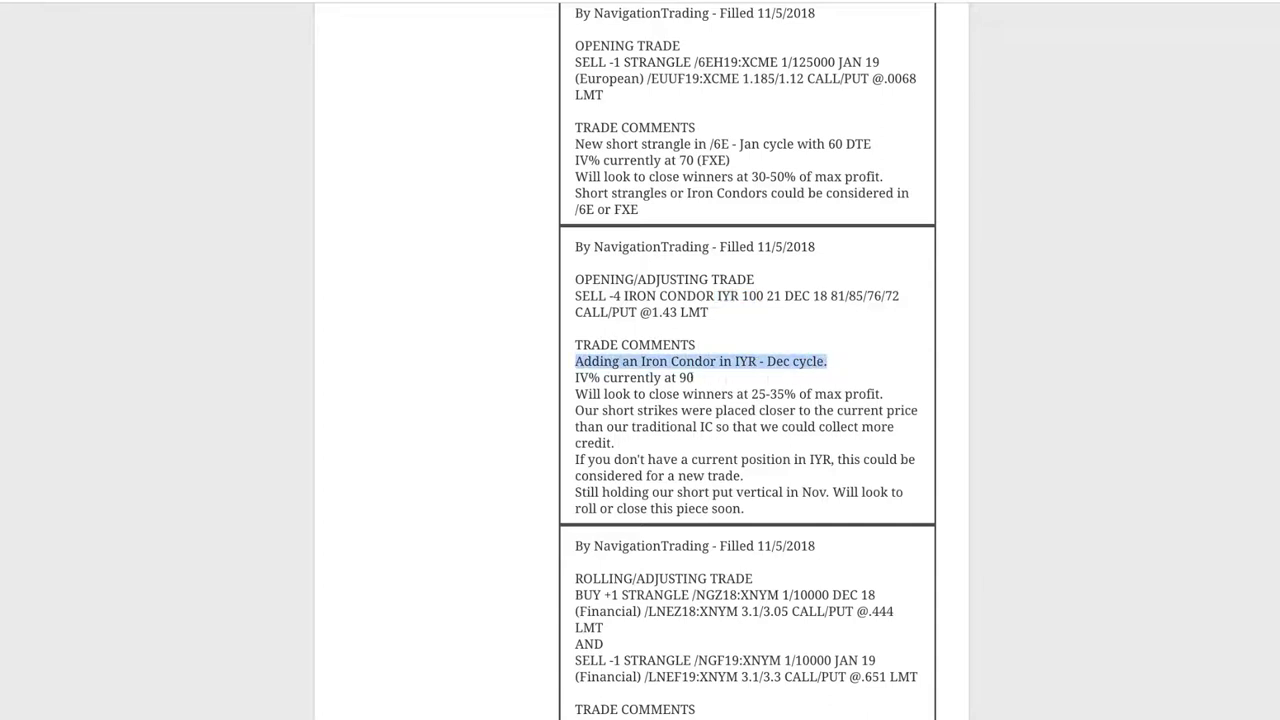
{"action": "left_click_drag", "start_coordinate": [699, 379], "coordinate": [677, 377]}
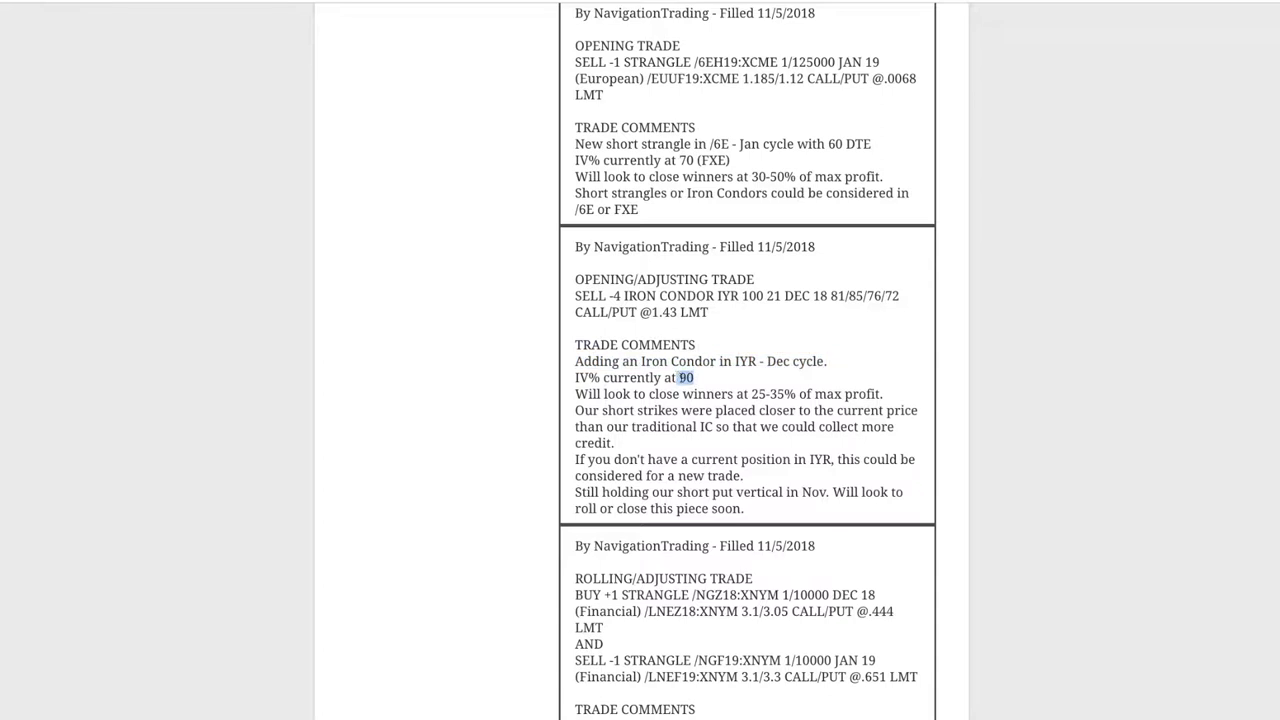
{"action": "left_click_drag", "start_coordinate": [677, 492], "coordinate": [826, 492]}
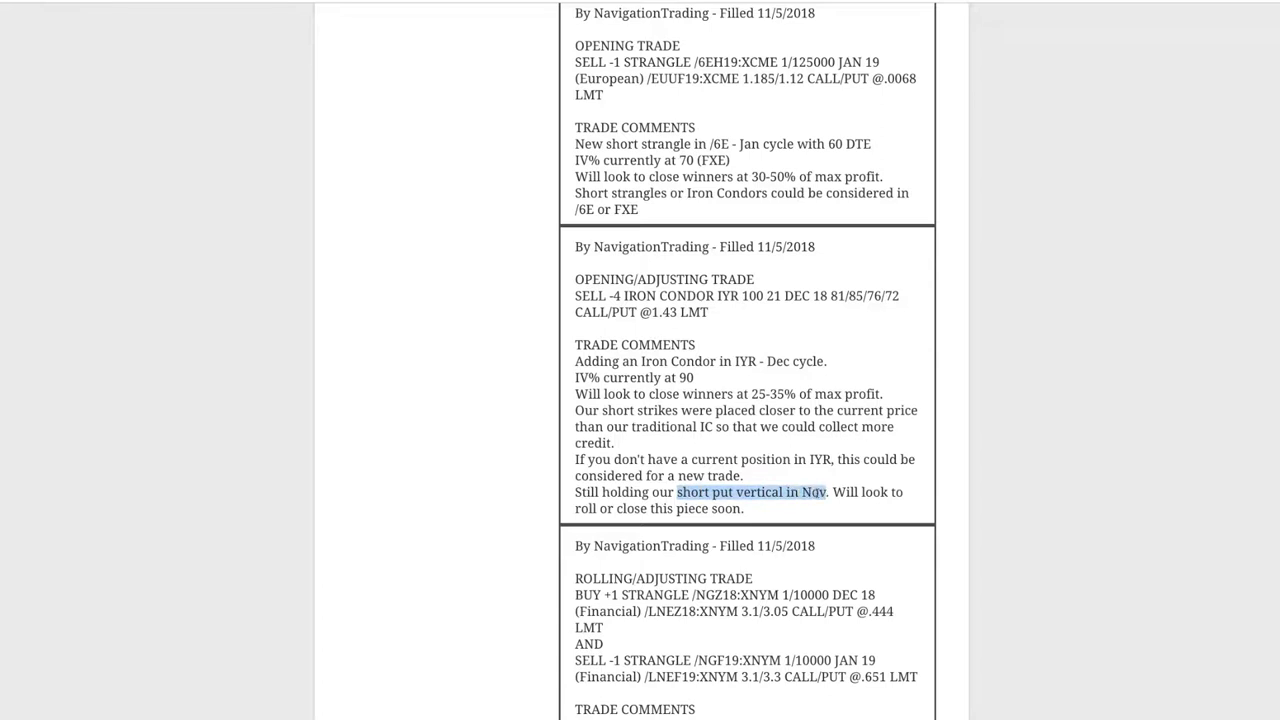
{"action": "left_click", "coordinate": [785, 443]}
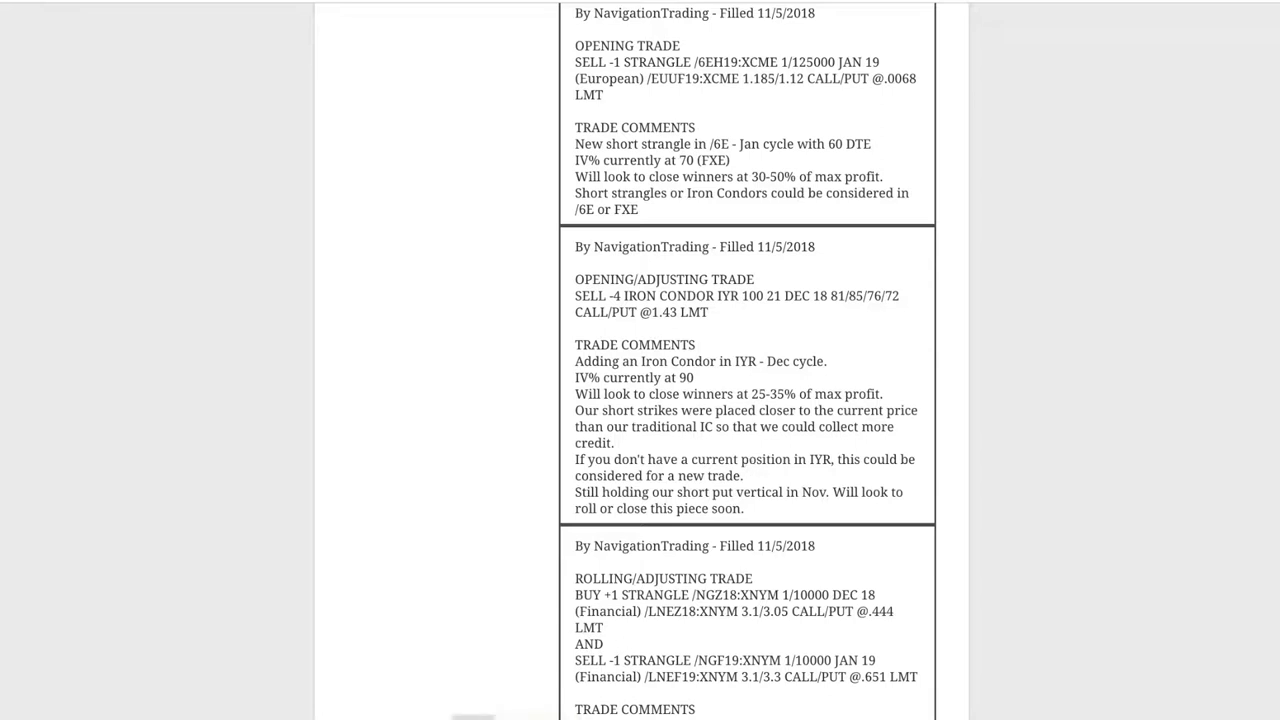
- Switch to thinkorswim and load the IYR iron condor's risk profile from the watchlist
{"action": "left_click", "coordinate": [443, 718]}
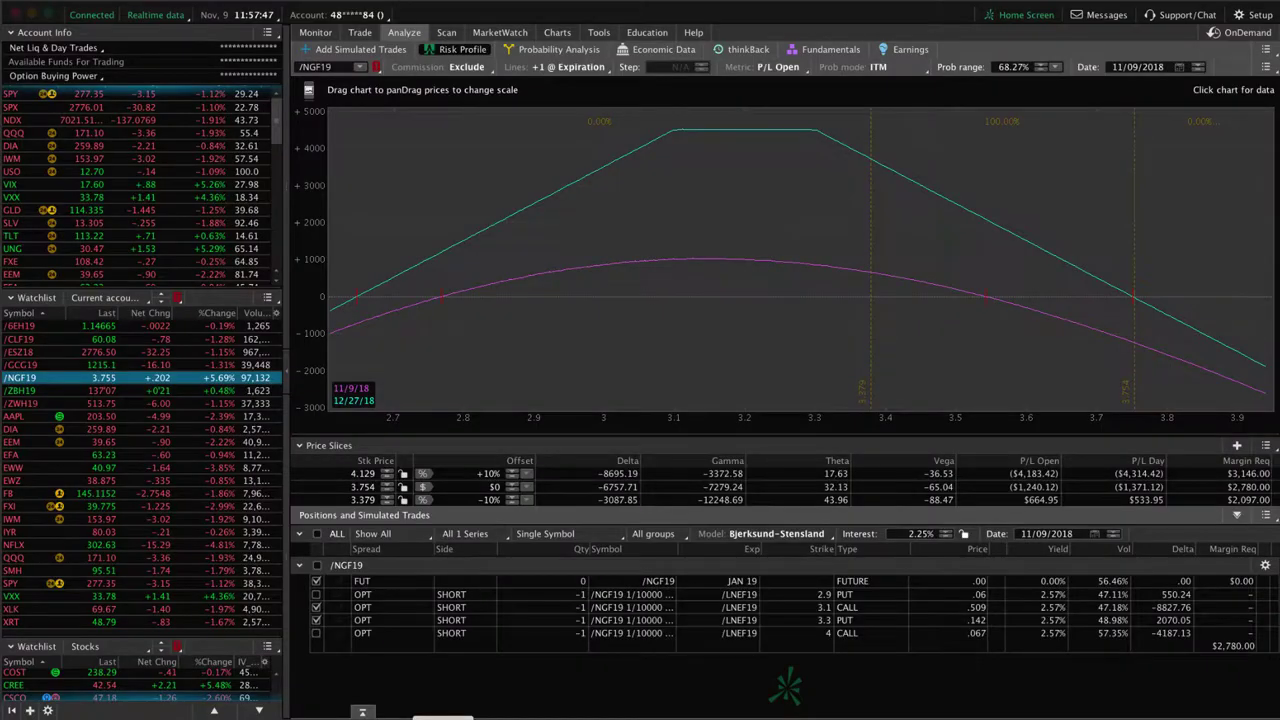
{"action": "left_click", "coordinate": [222, 533]}
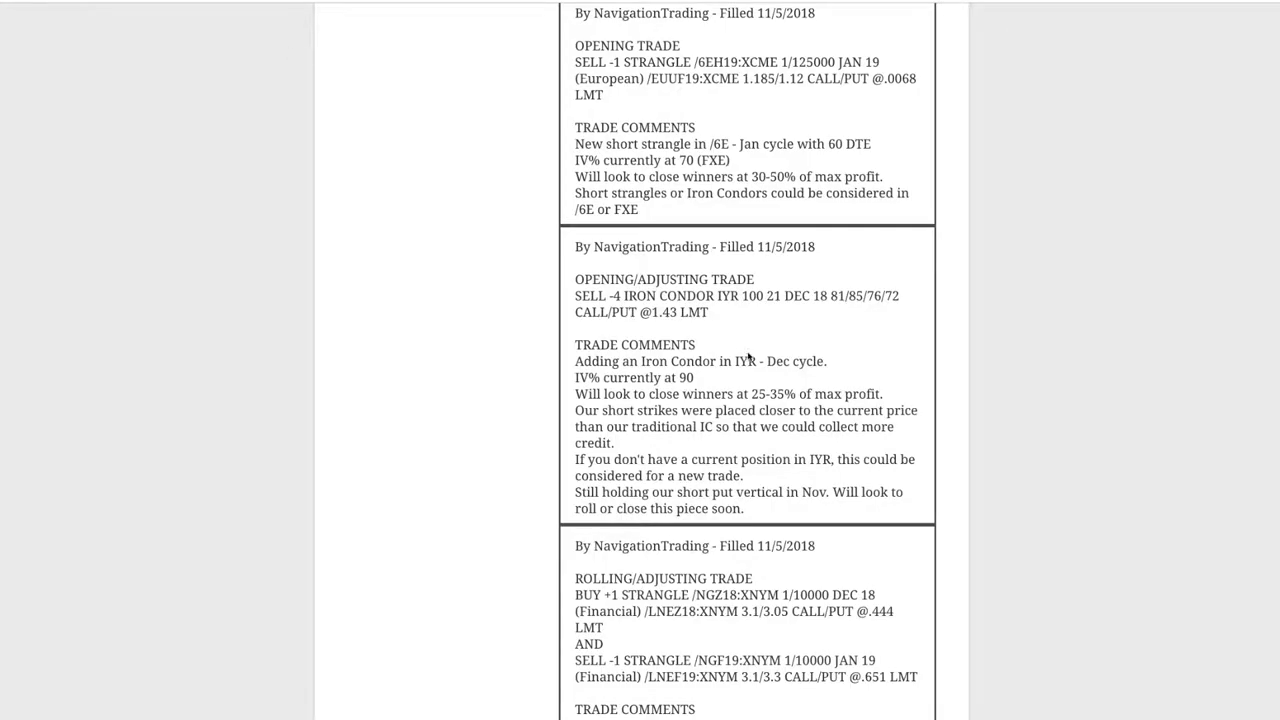
- Highlight the /6E symbol and the IV% of 70 in the opening strangle alert filled 11/5/2018
{"action": "scroll", "coordinate": [733, 344], "scroll_direction": "up", "scroll_amount": 3}
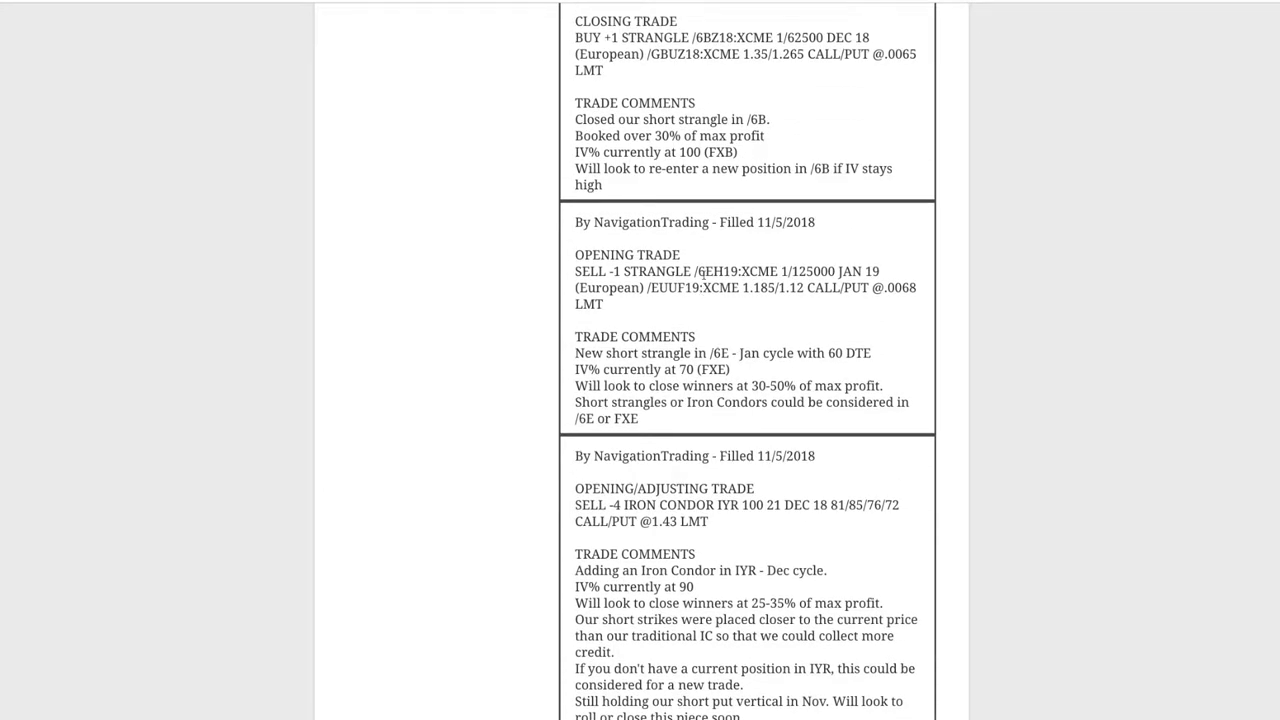
{"action": "left_click_drag", "start_coordinate": [697, 272], "coordinate": [714, 272]}
{"action": "left_click_drag", "start_coordinate": [679, 369], "coordinate": [699, 369]}
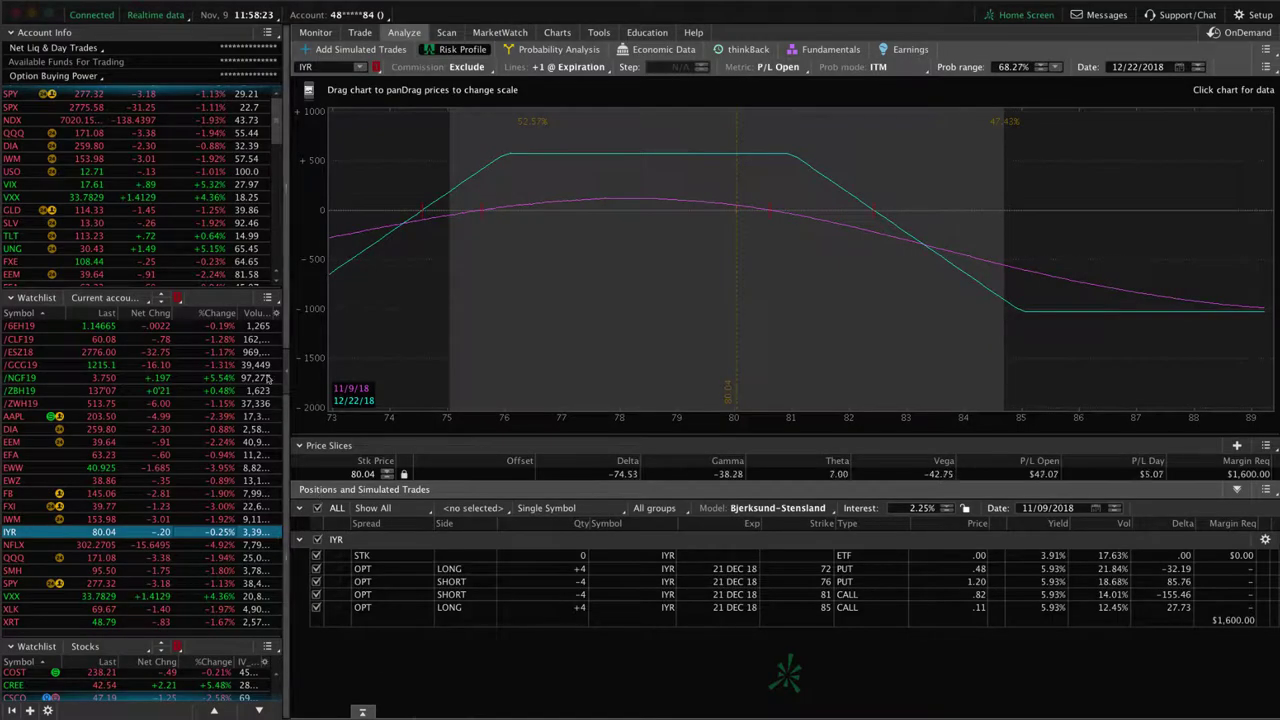
- Load /6EH19 from the thinkorswim watchlist and rescale its short strangle risk profile to a closer price range
{"action": "left_click", "coordinate": [255, 326]}
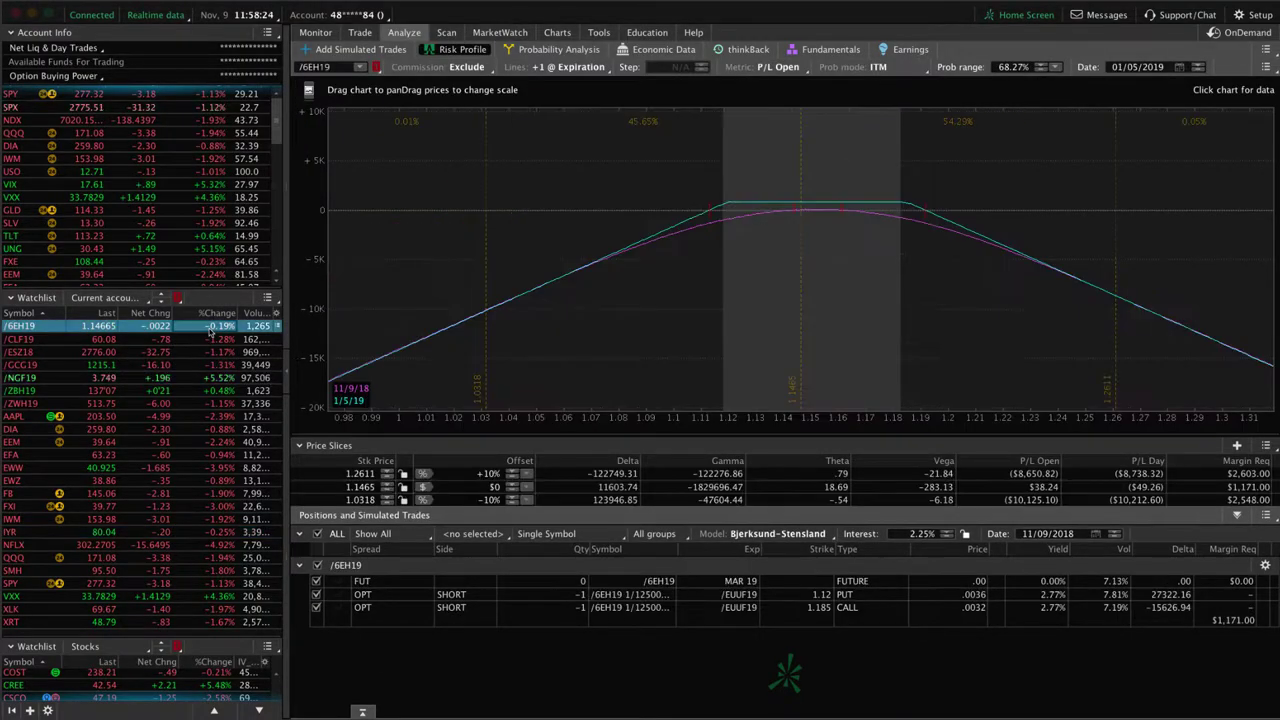
{"action": "mouse_move", "coordinate": [810, 428]}
{"action": "left_mouse_down"}
{"action": "mouse_move", "coordinate": [990, 420]}
{"action": "mouse_move", "coordinate": [500, 357]}
{"action": "left_mouse_up"}
{"action": "left_click_drag", "start_coordinate": [796, 425], "coordinate": [755, 424]}
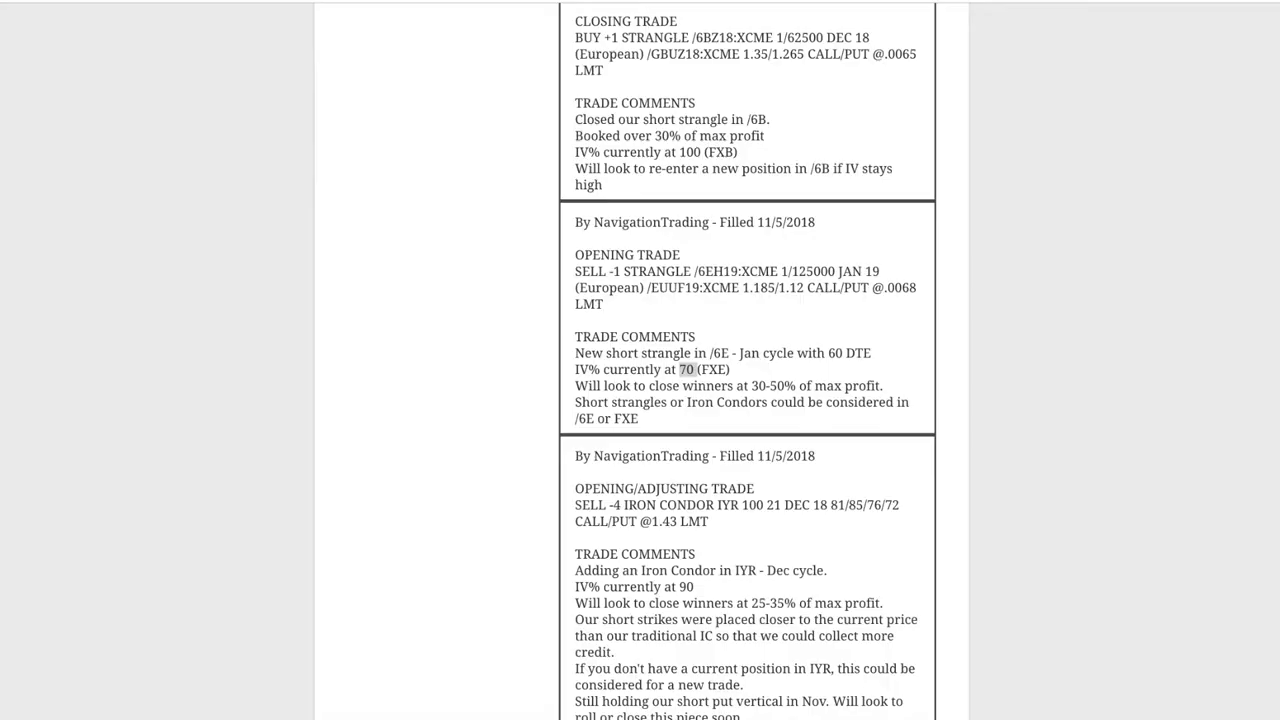
- Highlight the /6B symbol and the 30% of max profit comment in the closing strangle alert filled 11/5/2018
{"action": "scroll", "coordinate": [729, 369], "scroll_direction": "up", "scroll_amount": 3}
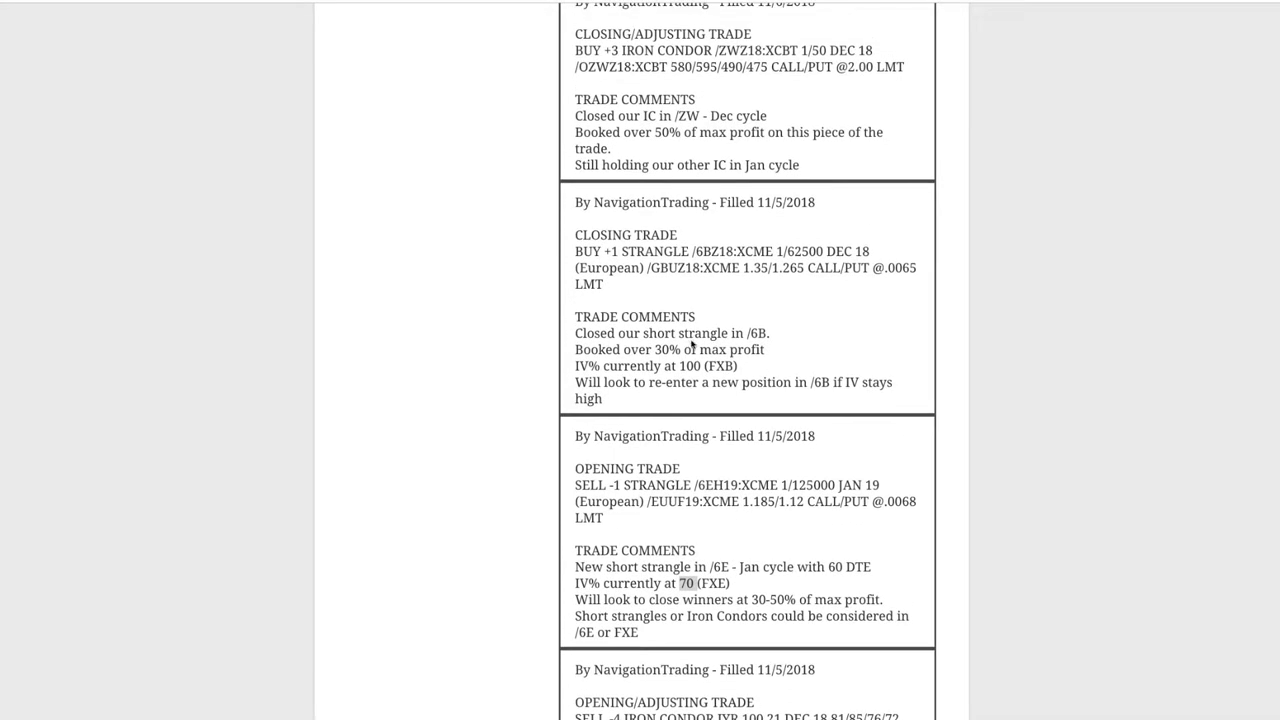
{"action": "left_click_drag", "start_coordinate": [712, 252], "coordinate": [691, 252]}
{"action": "left_click_drag", "start_coordinate": [655, 350], "coordinate": [771, 350]}
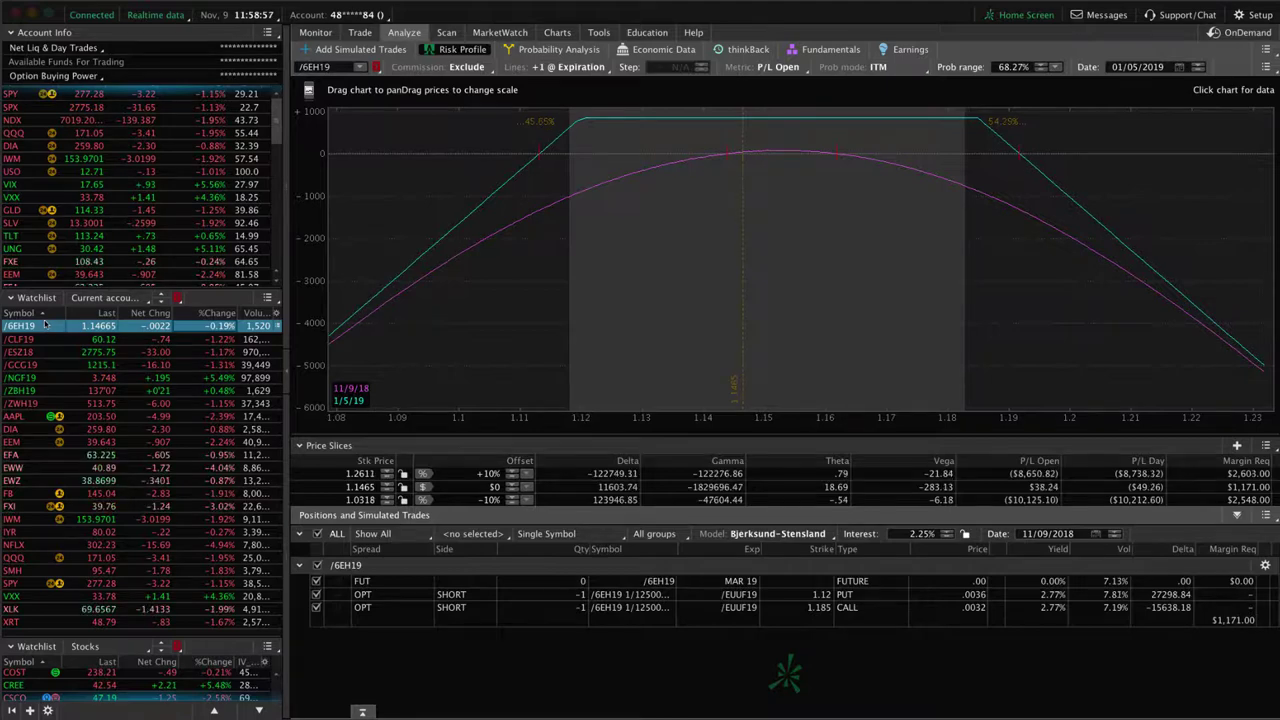
- Switch to thinkorswim, examine FXB's price and IV chart and its option chain, and bring up the /6B option expirations
{"action": "left_click_drag", "start_coordinate": [278, 122], "coordinate": [279, 253]}
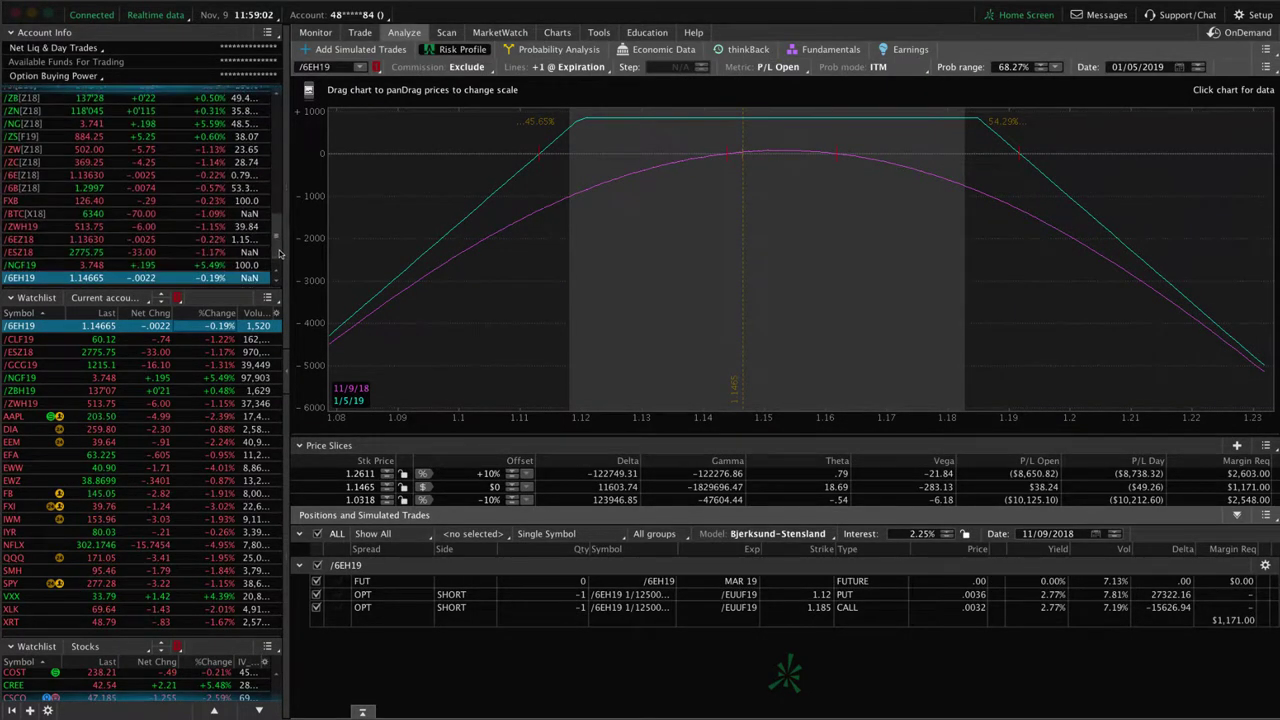
{"action": "left_click", "coordinate": [18, 201]}
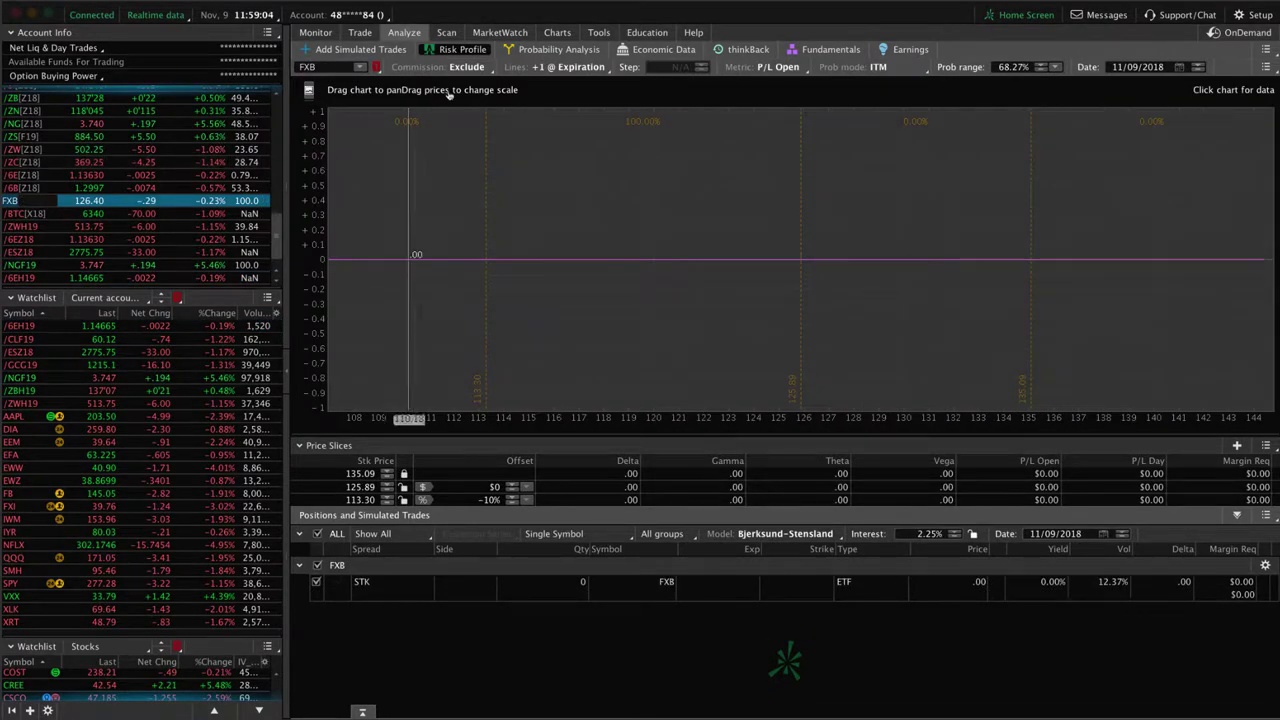
{"action": "left_click", "coordinate": [557, 33]}
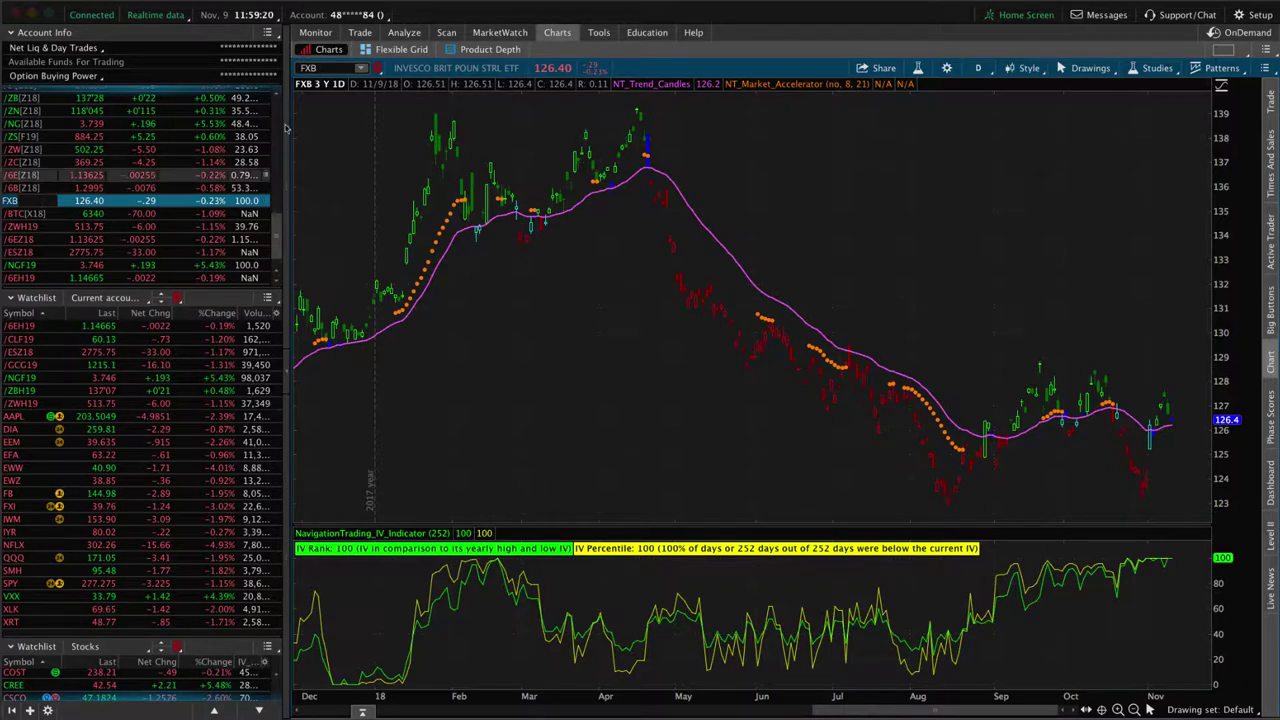
{"action": "left_click", "coordinate": [360, 32]}
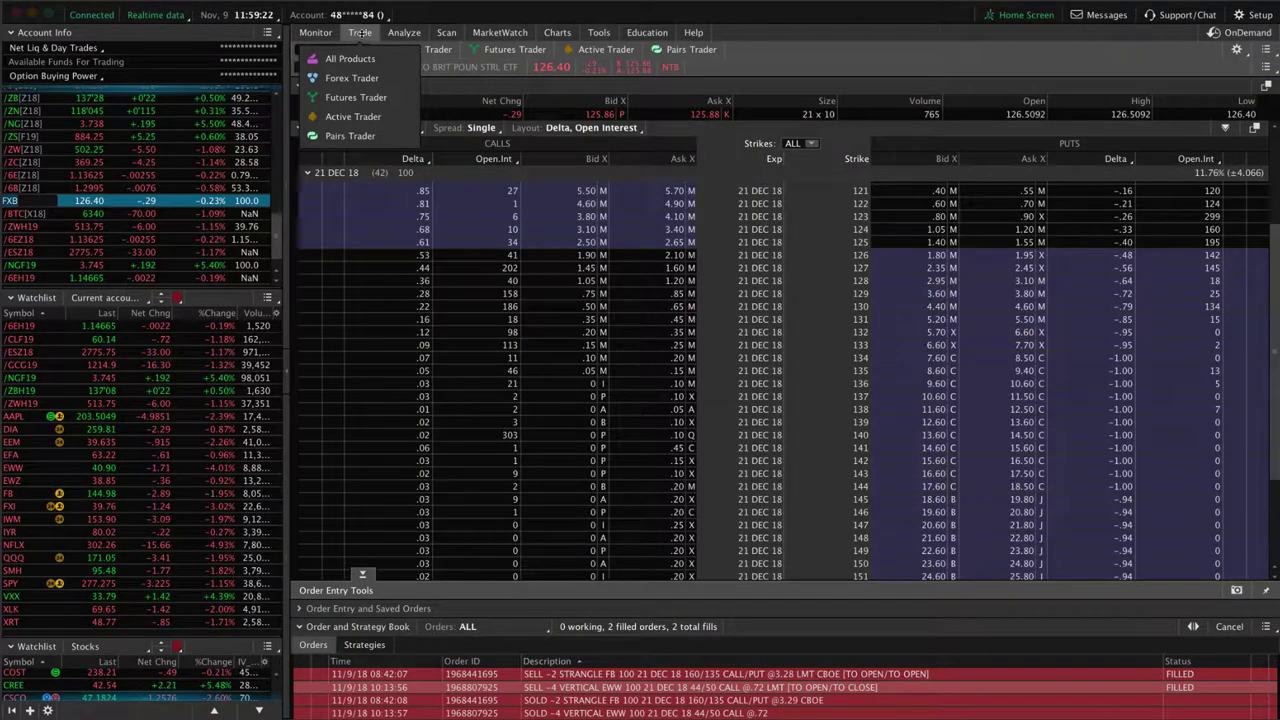
{"action": "left_click", "coordinate": [88, 188]}
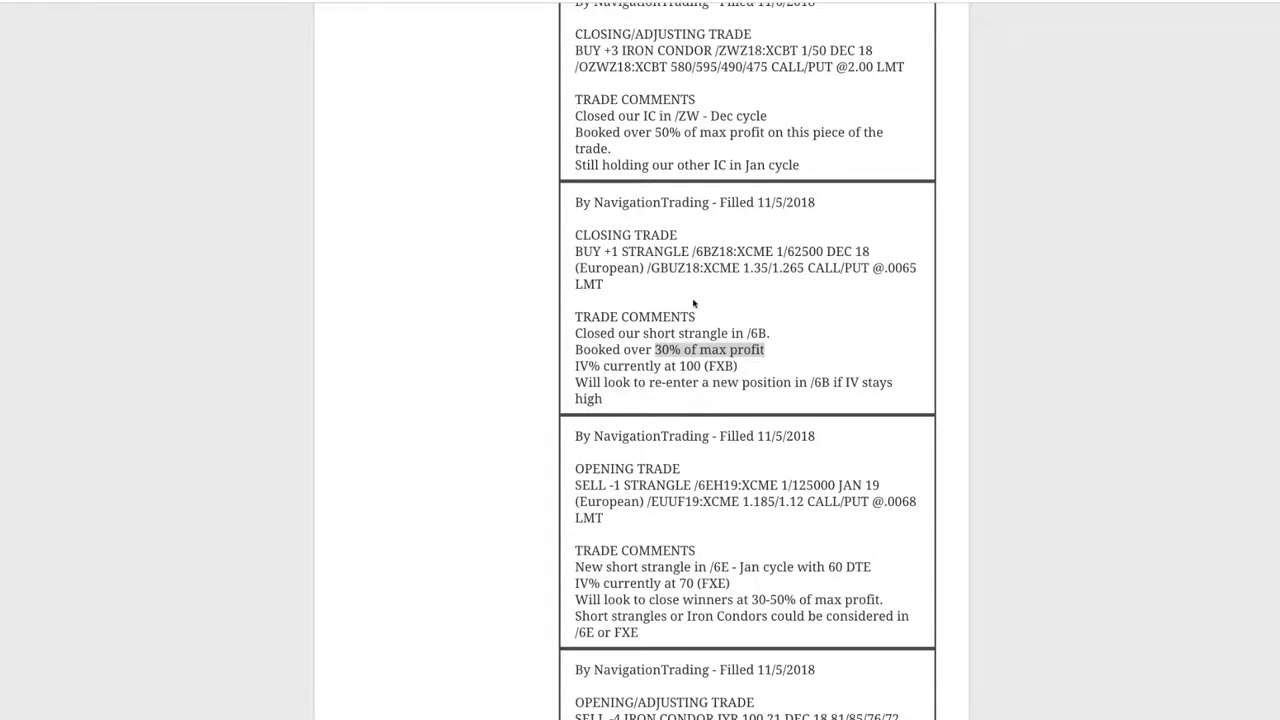
- Highlight the /ZW symbol, the 50% of max profit and the IC in Jan cycle comments in the alert filled 11/6/2018
{"action": "scroll", "coordinate": [693, 302], "scroll_direction": "up", "scroll_amount": 1}
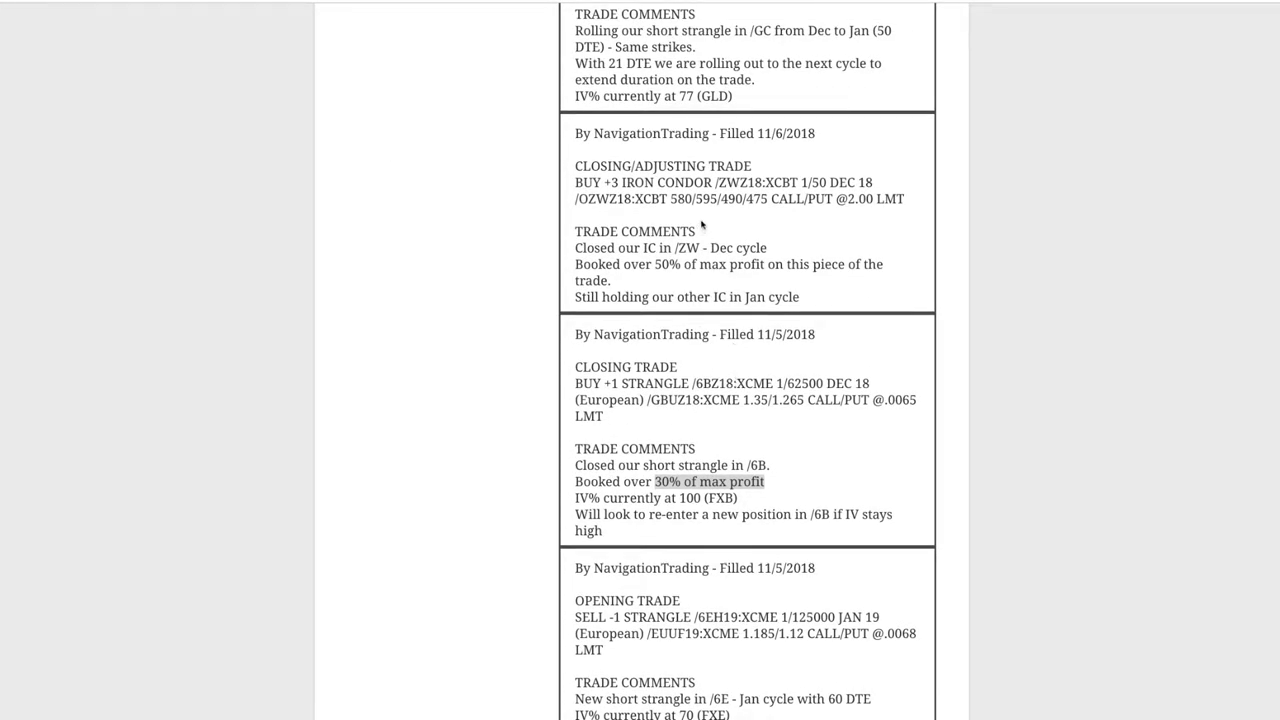
{"action": "left_click_drag", "start_coordinate": [717, 182], "coordinate": [748, 183]}
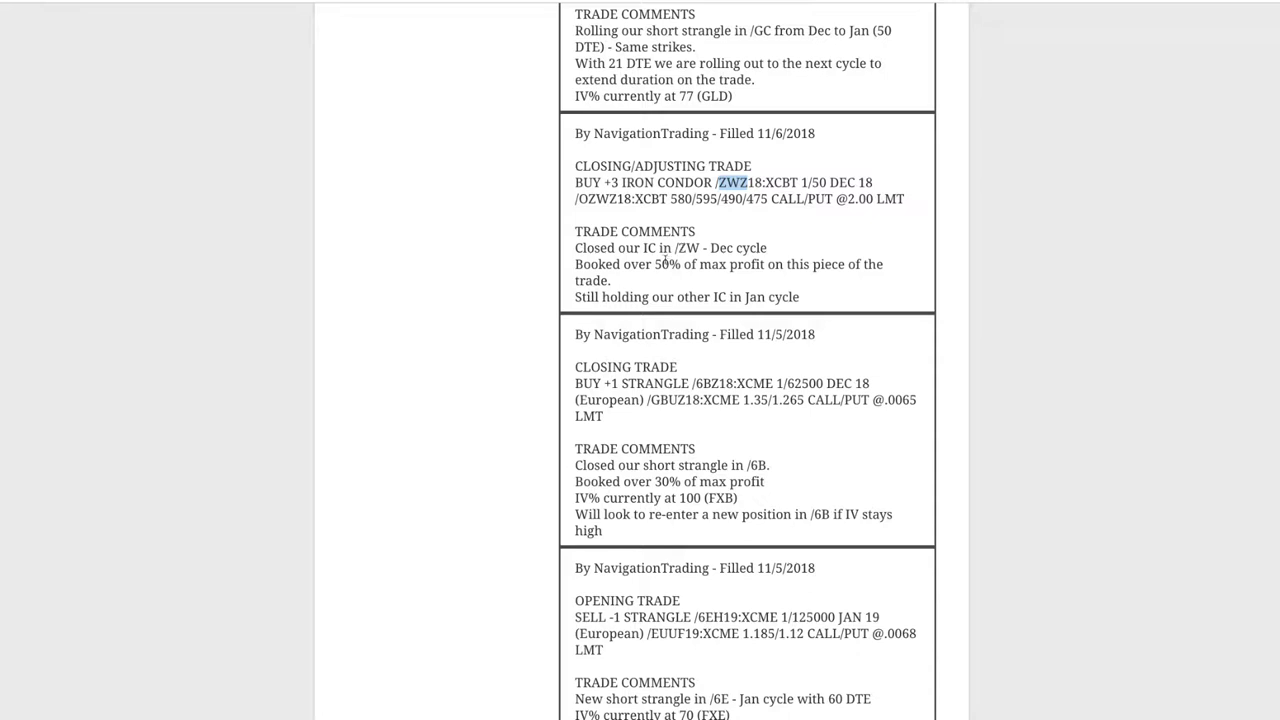
{"action": "left_click_drag", "start_coordinate": [658, 264], "coordinate": [893, 268]}
{"action": "left_click_drag", "start_coordinate": [805, 297], "coordinate": [712, 297]}
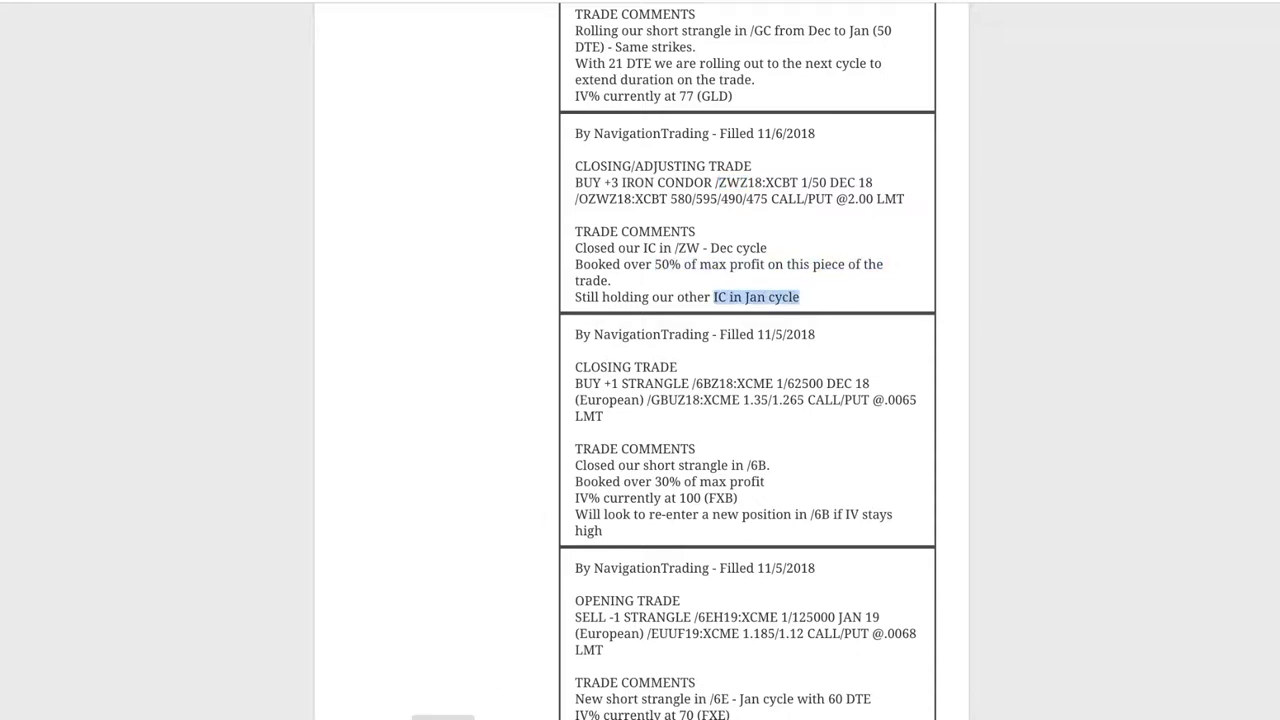
- Switch to thinkorswim, load /ZWH19 from the watchlist and display the remaining iron condor's risk profile
{"action": "left_click", "coordinate": [443, 716]}
{"action": "left_click", "coordinate": [126, 404]}
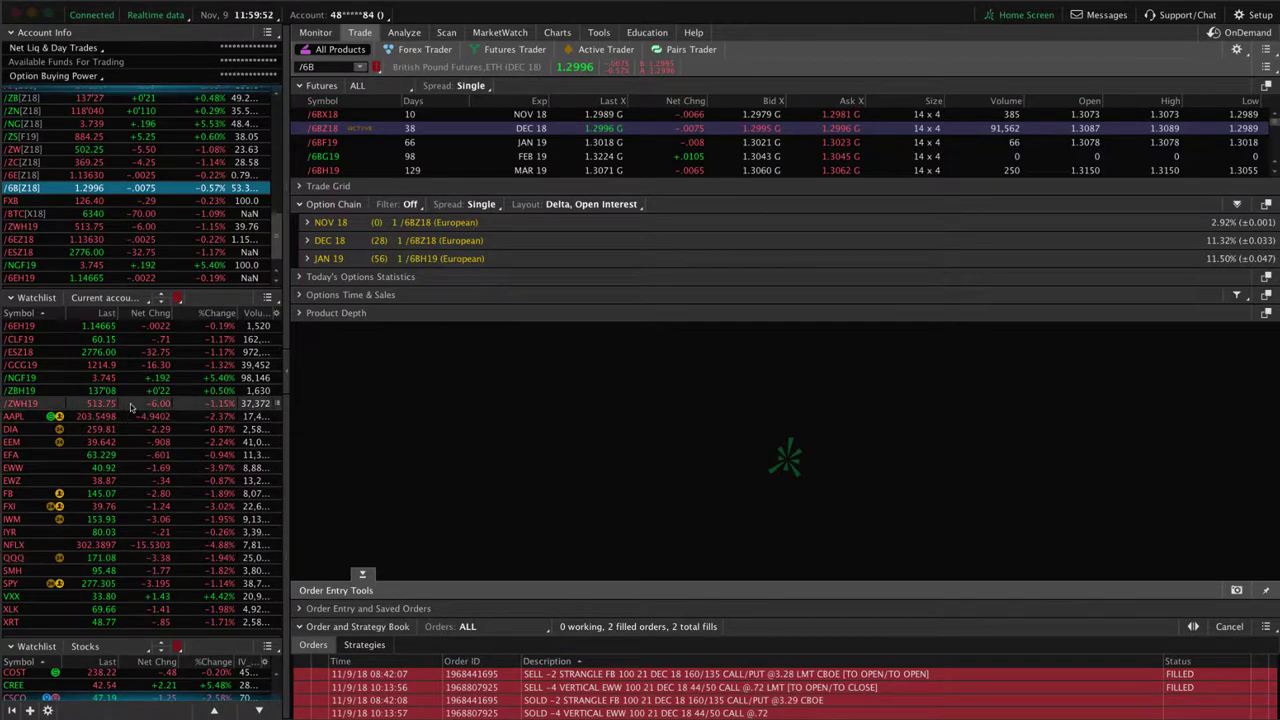
{"action": "left_click", "coordinate": [411, 32]}
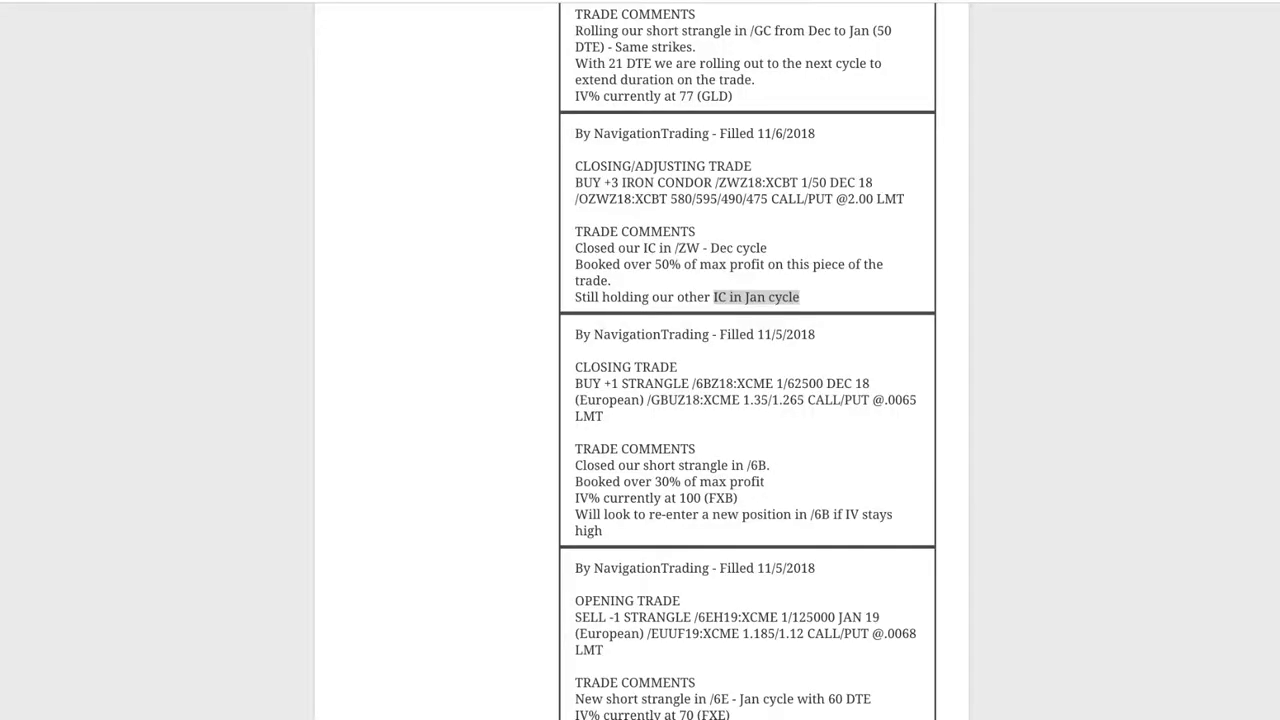
- Highlight the 21 DTE, Dec to Jan and Same strikes comments in the /GC strangle roll alert filled 11/6/2018
{"action": "scroll", "coordinate": [642, 318], "scroll_direction": "up", "scroll_amount": 3}
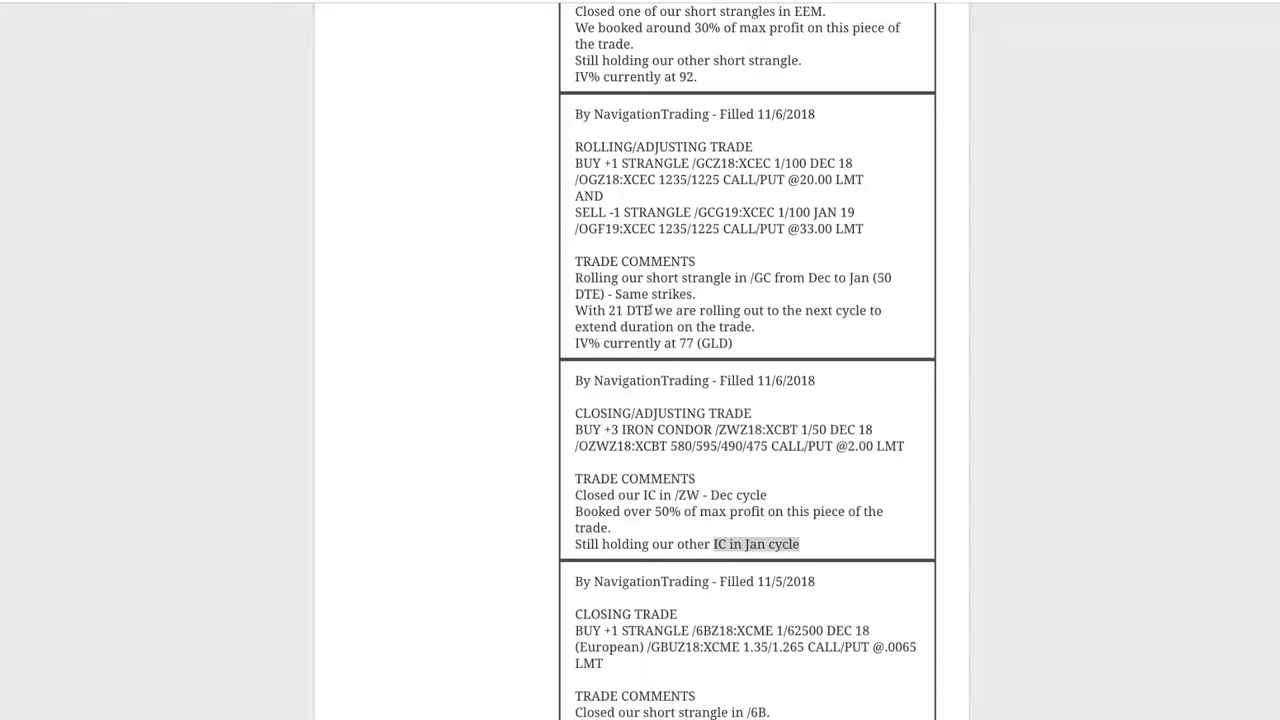
{"action": "left_click_drag", "start_coordinate": [609, 310], "coordinate": [672, 310]}
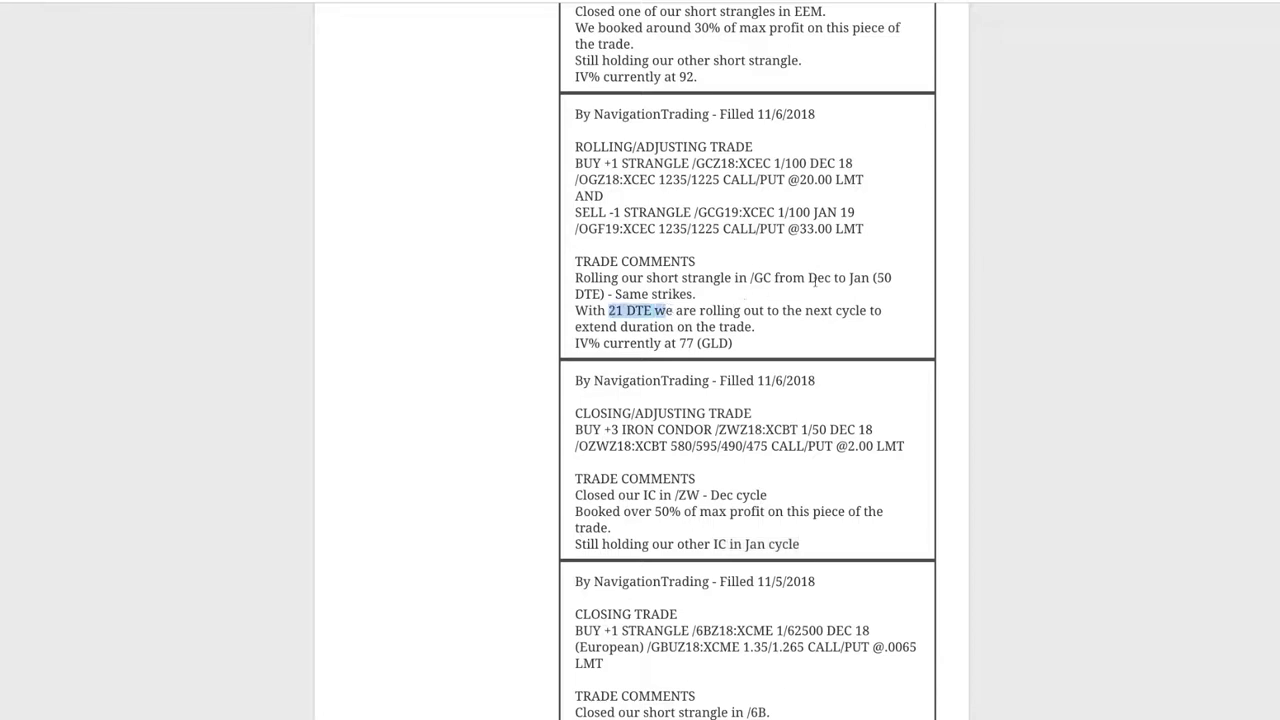
{"action": "left_click_drag", "start_coordinate": [808, 278], "coordinate": [871, 278]}
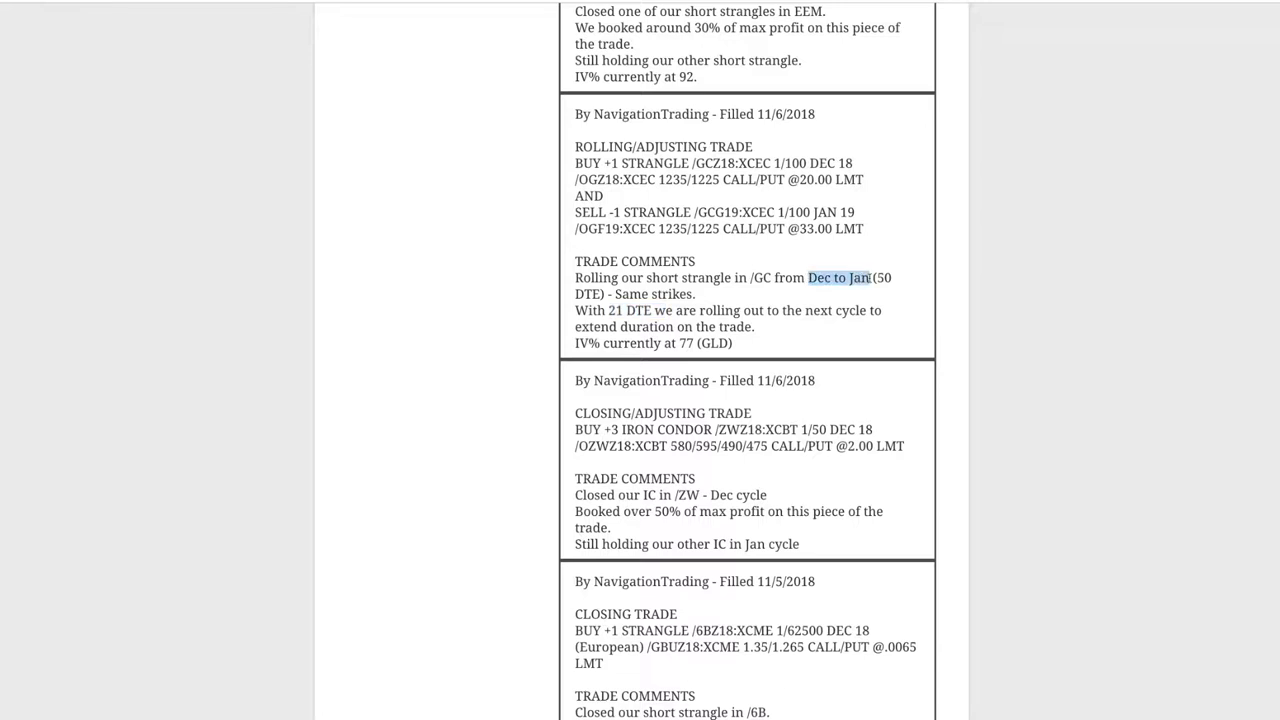
{"action": "left_click_drag", "start_coordinate": [700, 294], "coordinate": [614, 294]}
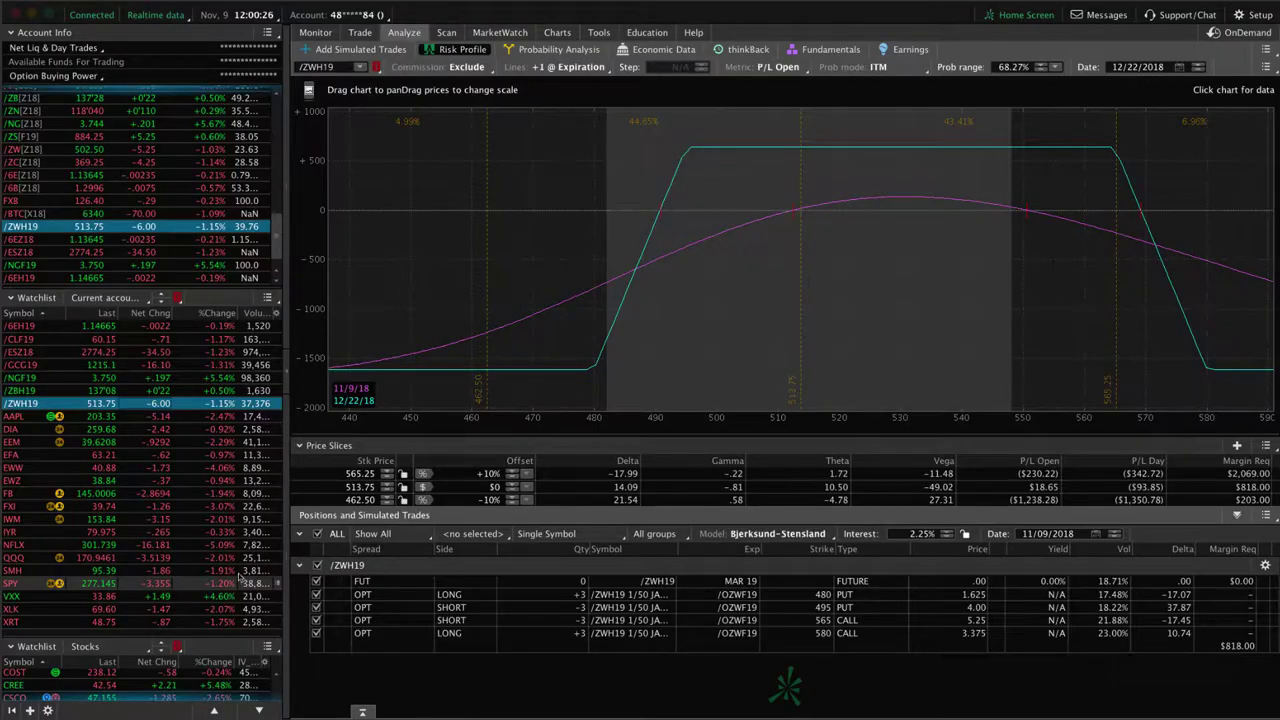
- Load /GCG19 from the thinkorswim watchlist, and rescale and pan the risk profile of its short 1225 put and 1235 call
{"action": "left_click", "coordinate": [162, 367]}
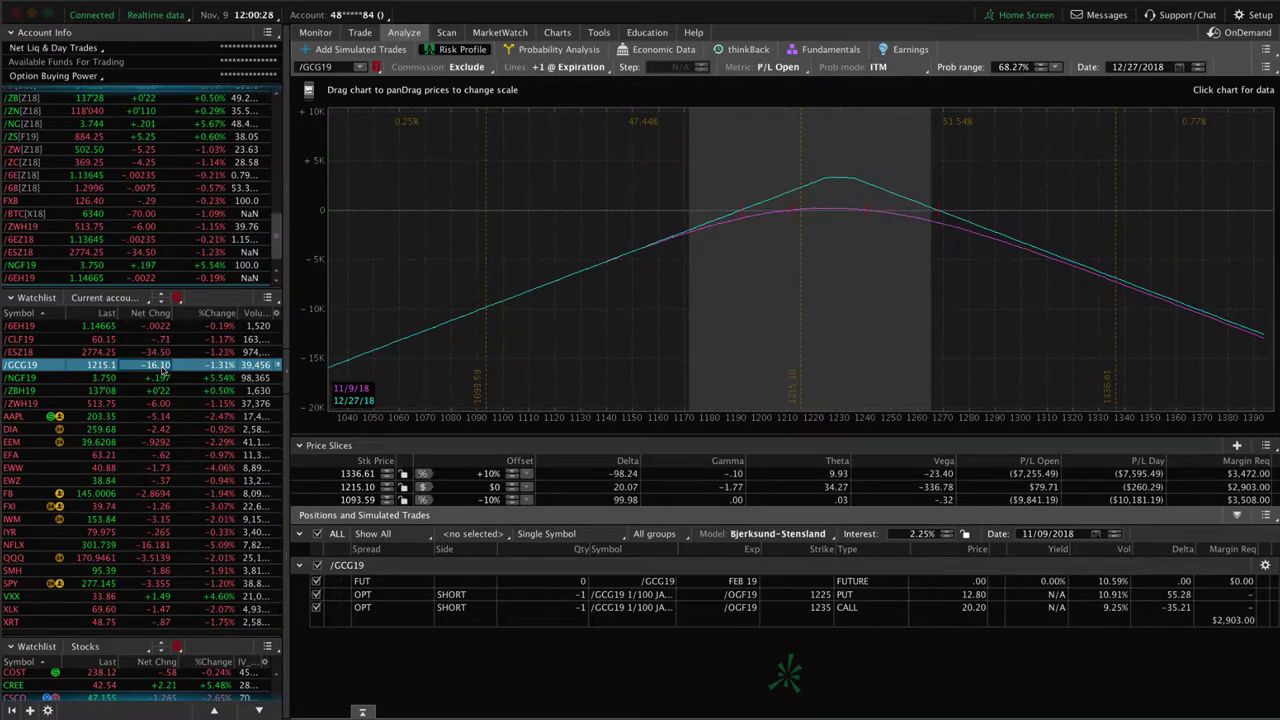
{"action": "left_click_drag", "start_coordinate": [822, 425], "coordinate": [443, 357]}
{"action": "left_click_drag", "start_coordinate": [710, 428], "coordinate": [869, 183]}
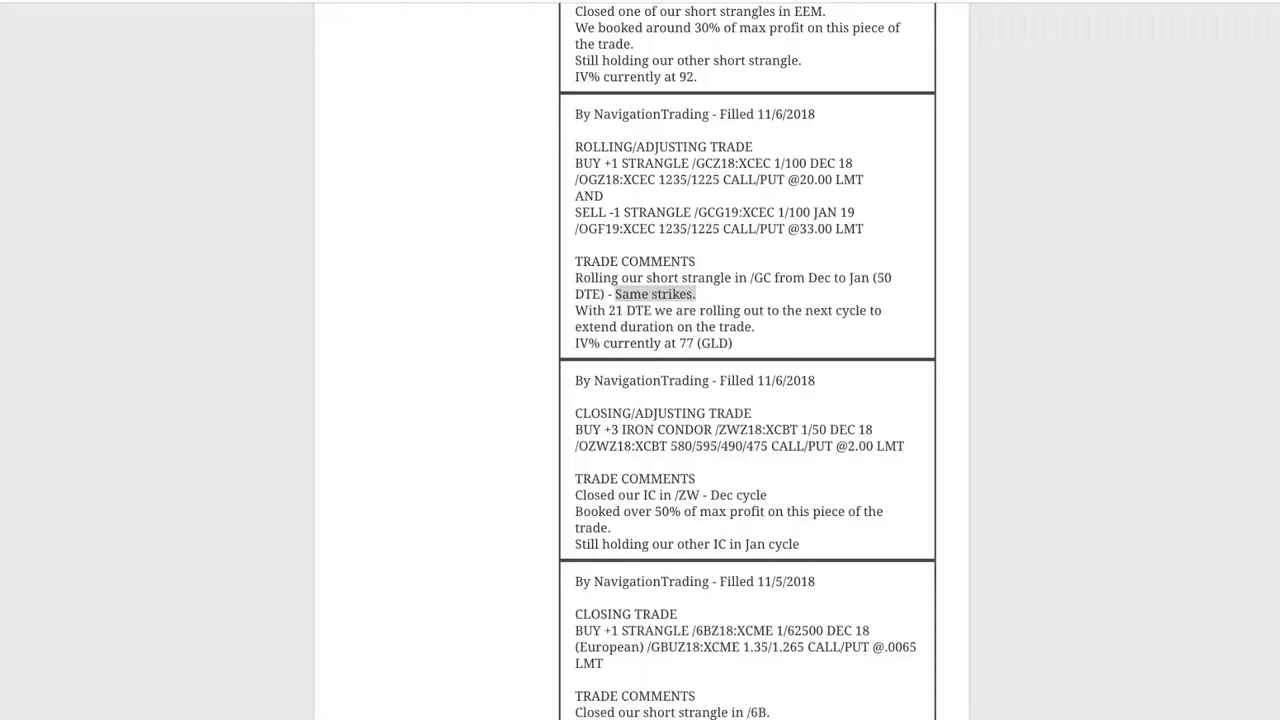
- Highlight the EEM short strangle and 30% of max profit comments in the alert filled 11/6/2018, and load EEM in thinkorswim
{"action": "scroll", "coordinate": [697, 340], "scroll_direction": "up", "scroll_amount": 4}
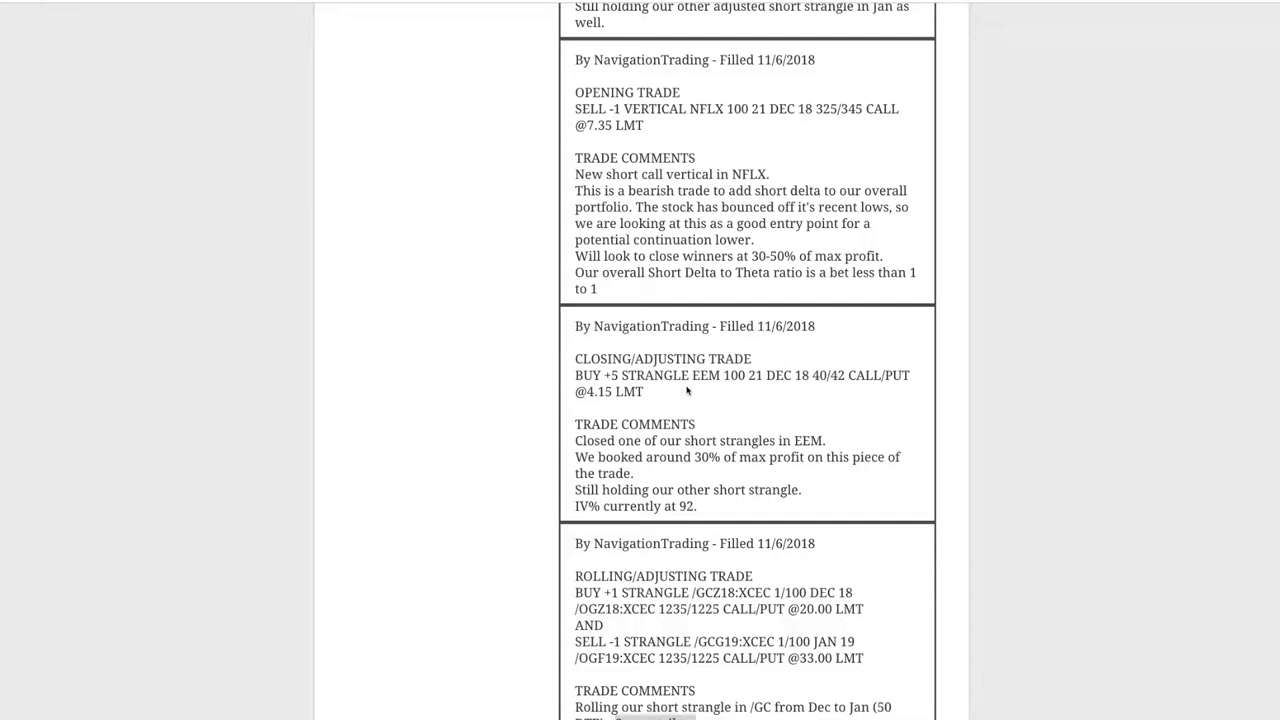
{"action": "left_click_drag", "start_coordinate": [685, 441], "coordinate": [826, 441]}
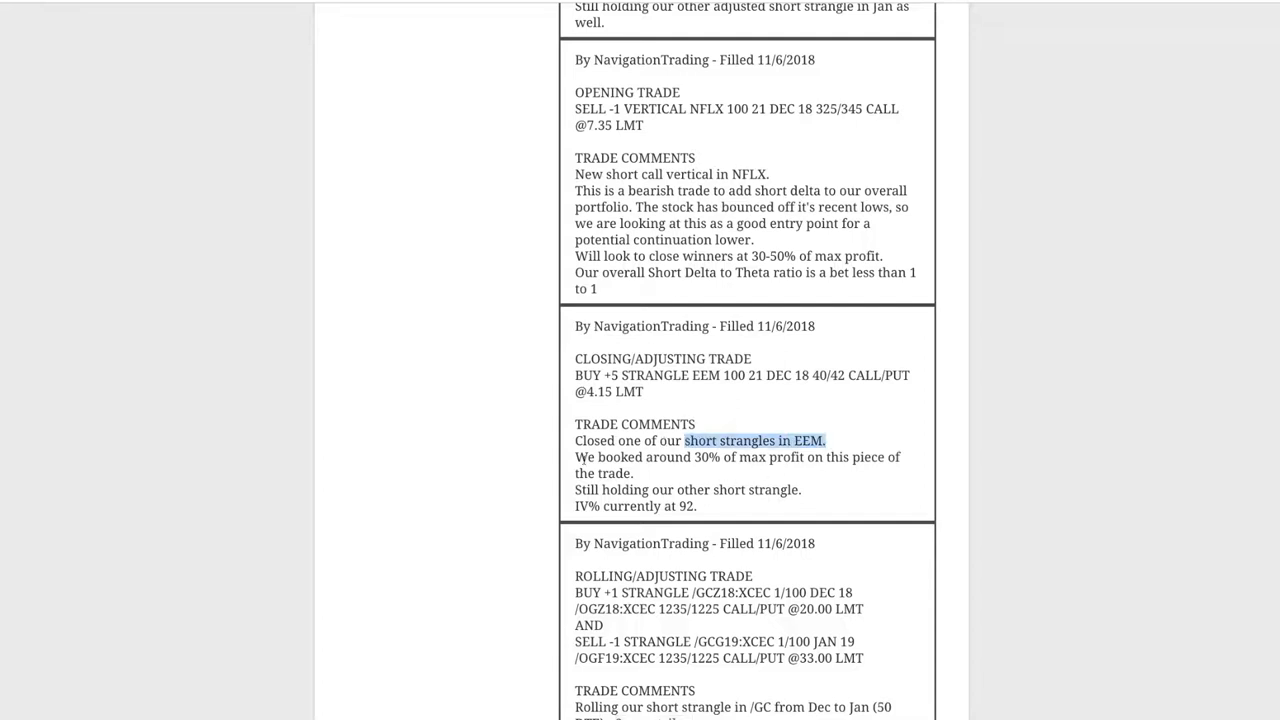
{"action": "left_click_drag", "start_coordinate": [575, 457], "coordinate": [842, 457]}
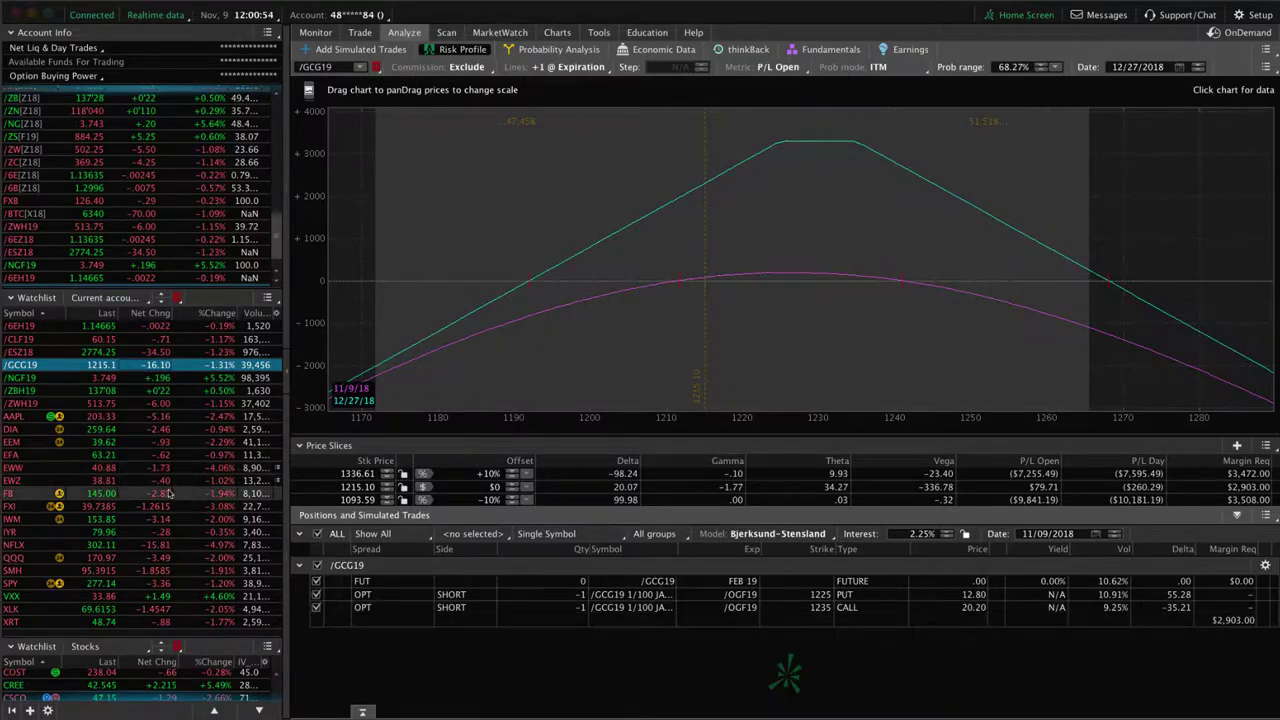
{"action": "left_click", "coordinate": [165, 441]}
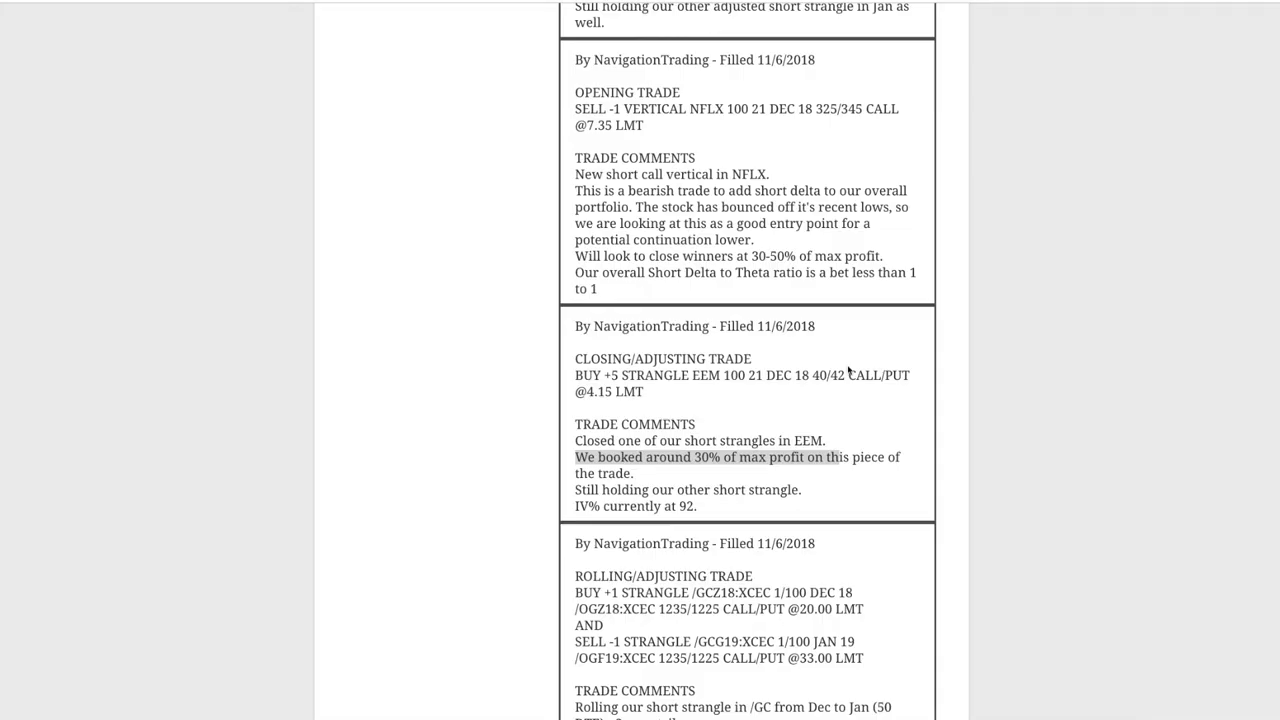
- Go to the NFLX 325/345 call vertical alert filled 11/6/2018 and highlight the symbol and the bearish trade, short delta comment
{"action": "scroll", "coordinate": [831, 371], "scroll_direction": "up", "scroll_amount": 3}
{"action": "scroll", "coordinate": [829, 366], "scroll_direction": "up", "scroll_amount": 1}
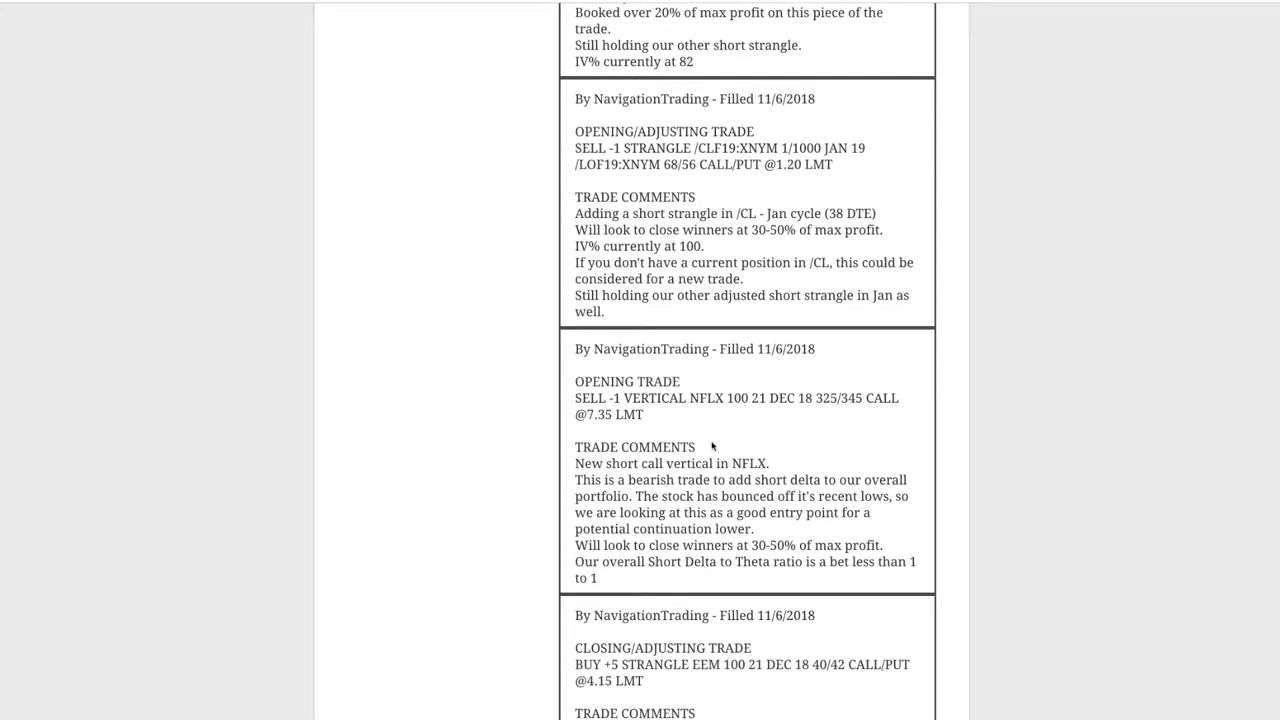
{"action": "left_click_drag", "start_coordinate": [690, 398], "coordinate": [740, 398]}
{"action": "left_click", "coordinate": [761, 512]}
{"action": "mouse_move", "coordinate": [628, 482]}
{"action": "left_mouse_down"}
{"action": "mouse_move", "coordinate": [907, 484]}
{"action": "mouse_move", "coordinate": [637, 496]}
{"action": "left_mouse_up"}
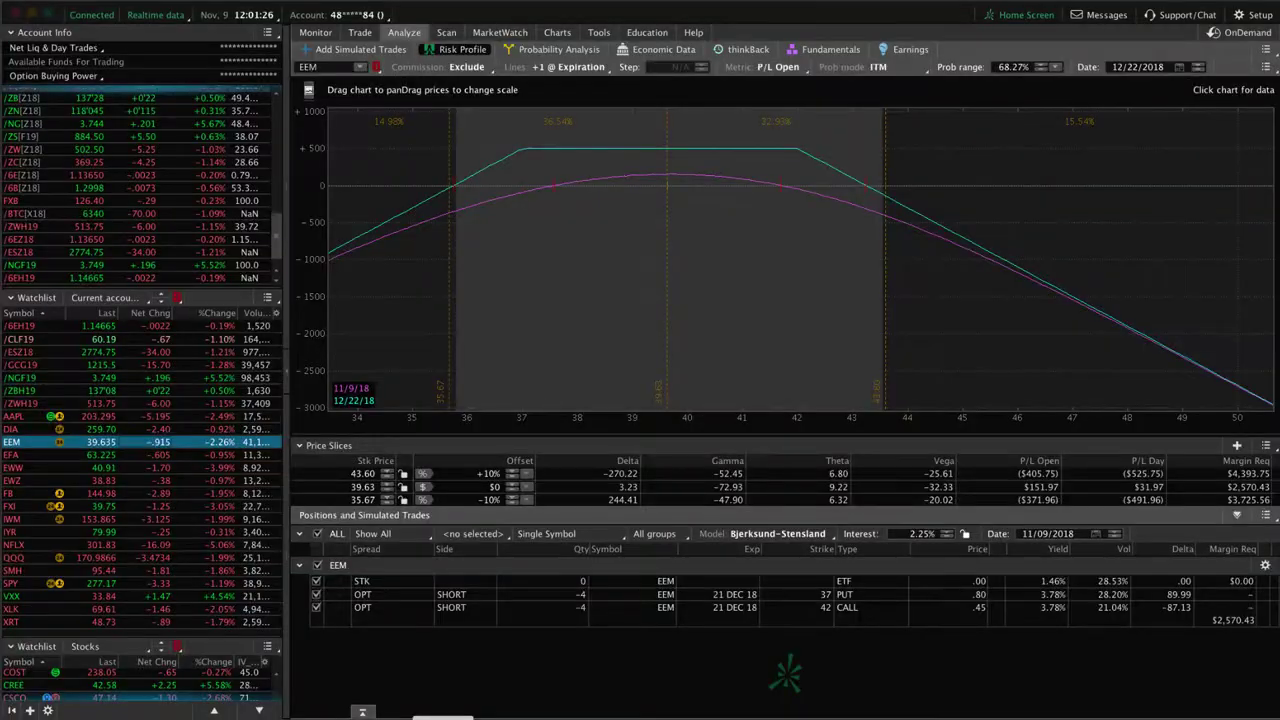
- In thinkorswim, load NFLX, zoom its daily chart to July through November, return to its risk profile and clear the alert's highlight
{"action": "left_click", "coordinate": [40, 544]}
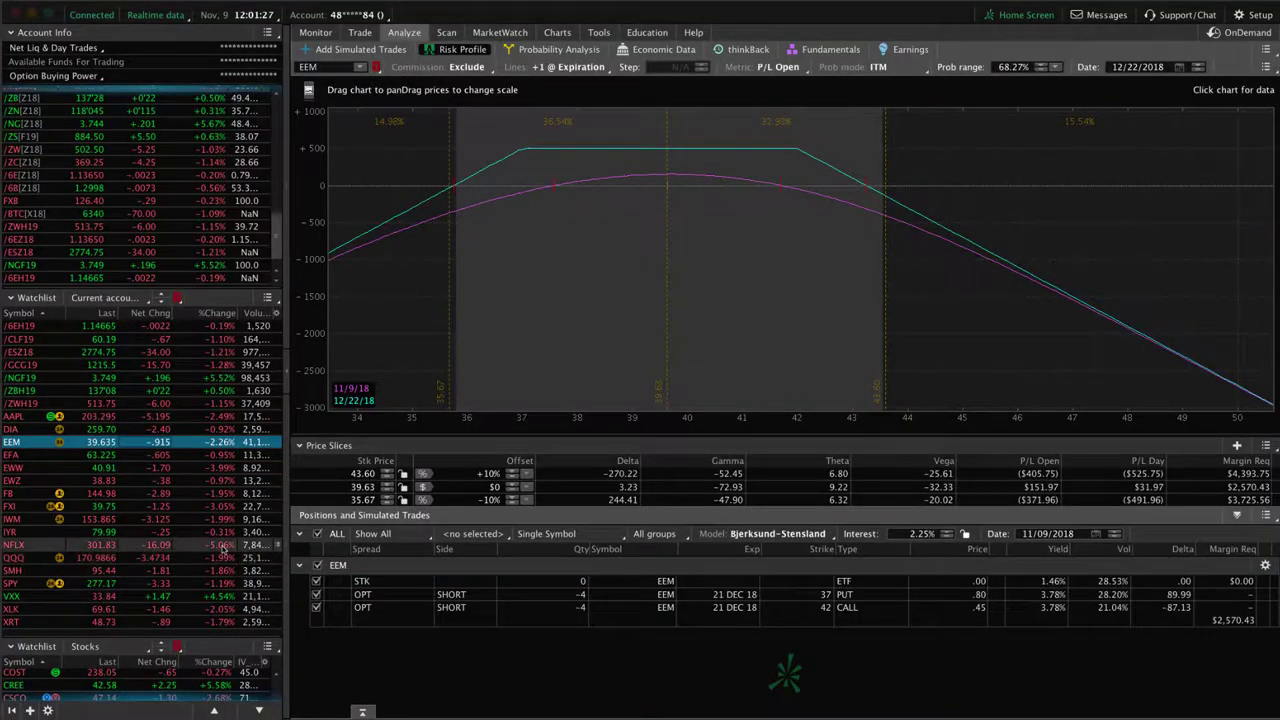
{"action": "left_click", "coordinate": [557, 32]}
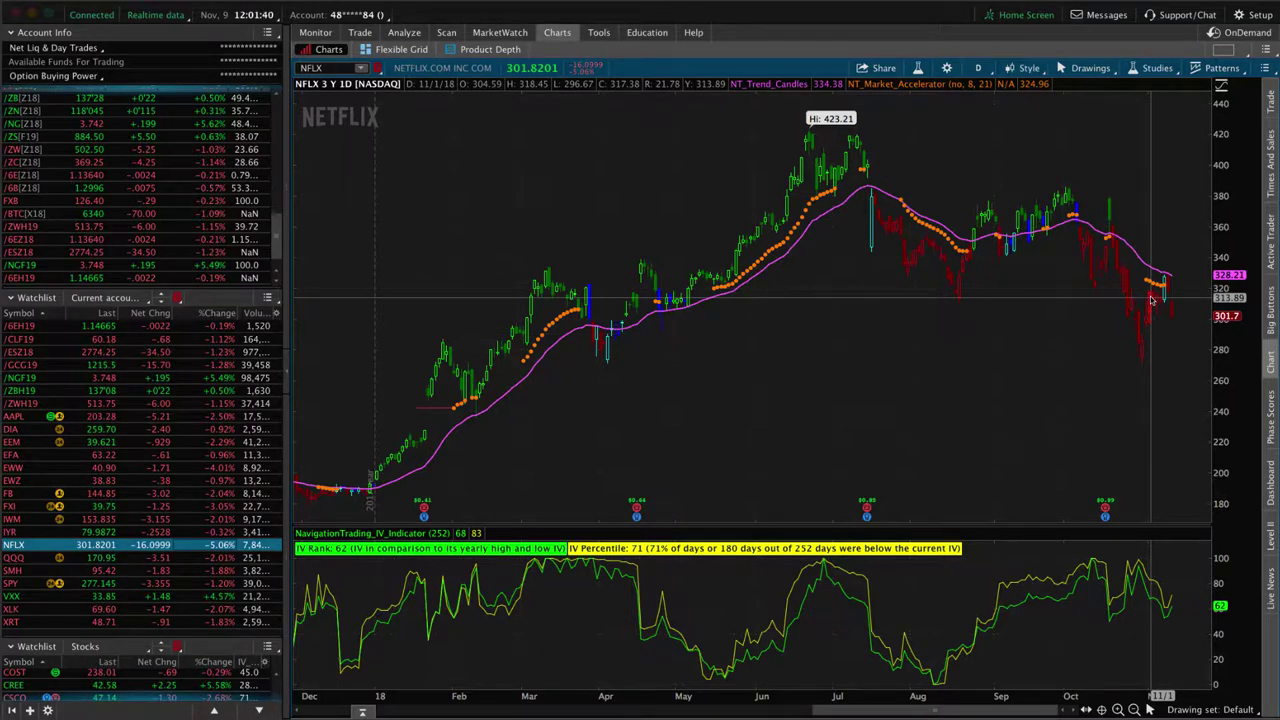
{"action": "left_click_drag", "start_coordinate": [832, 420], "coordinate": [1210, 383]}
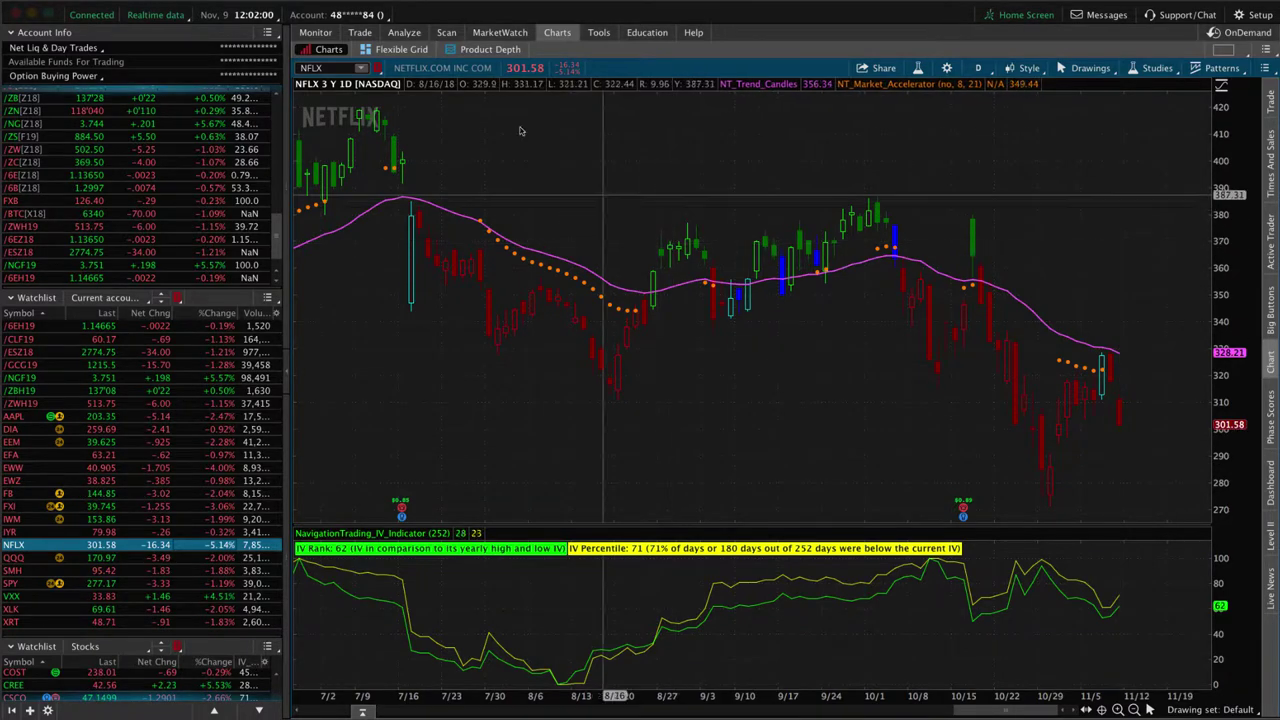
{"action": "left_click", "coordinate": [408, 33]}
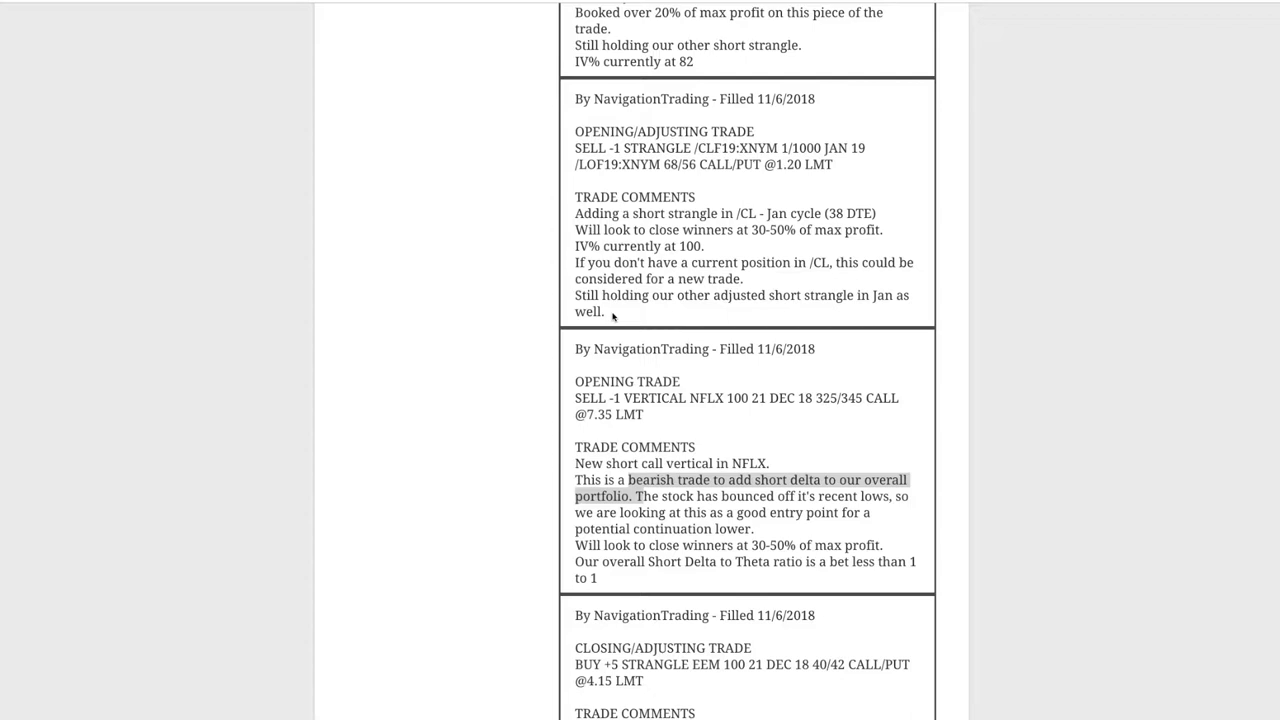
{"action": "left_click", "coordinate": [783, 430]}
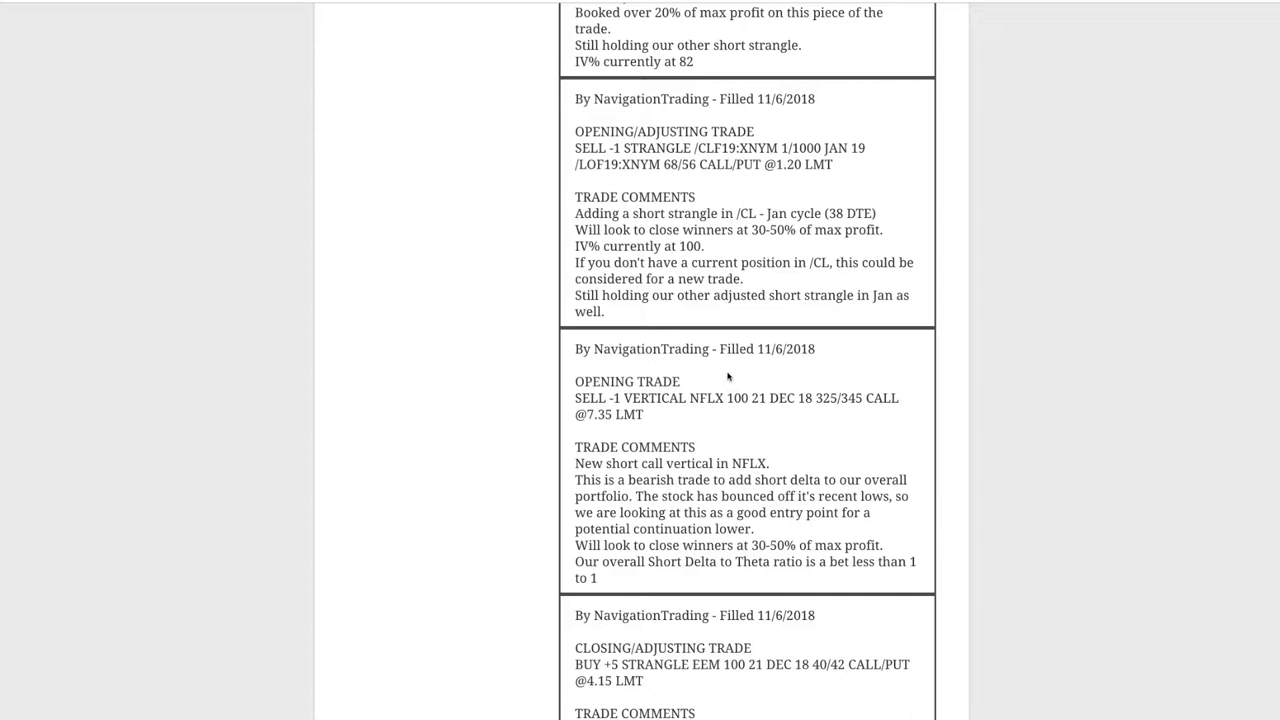
- Go to the /CL 68/56 strangle alert filled 11/6/2018 and highlight its symbol and the text down to IV% currently at 100
{"action": "scroll", "coordinate": [728, 376], "scroll_direction": "up", "scroll_amount": 3}
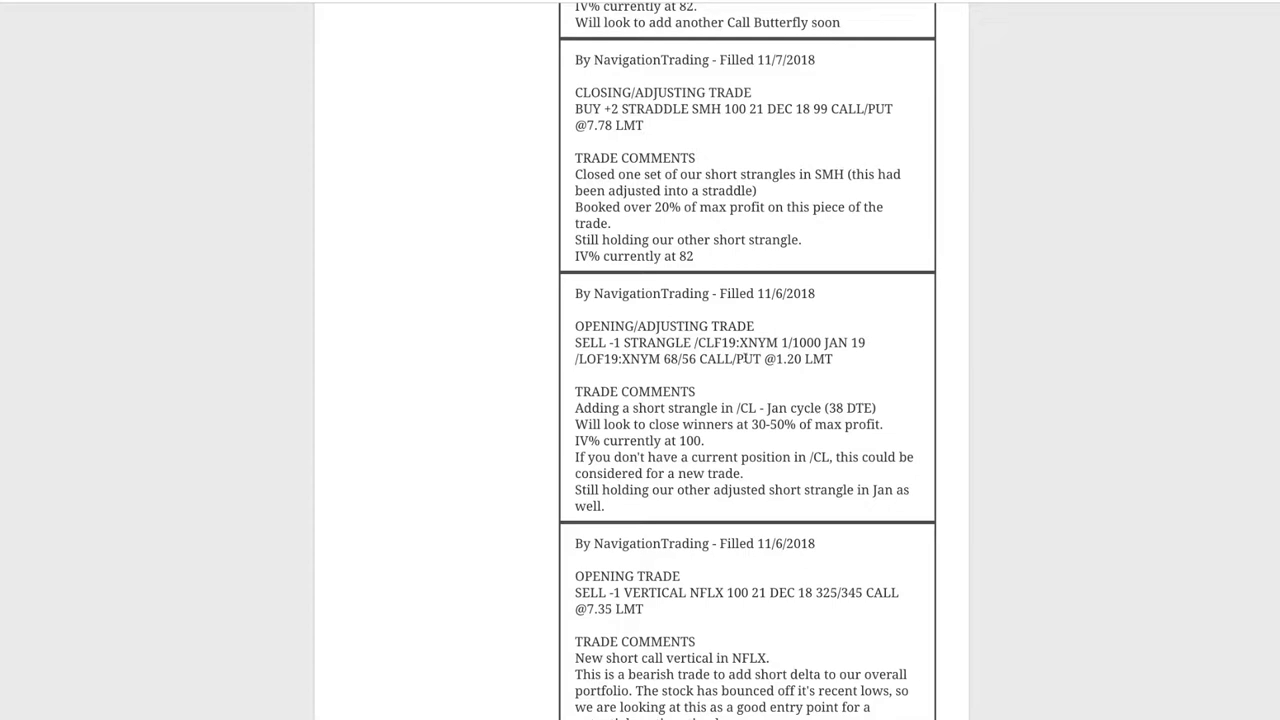
{"action": "left_click_drag", "start_coordinate": [694, 342], "coordinate": [716, 342]}
{"action": "left_click_drag", "start_coordinate": [712, 443], "coordinate": [575, 293]}
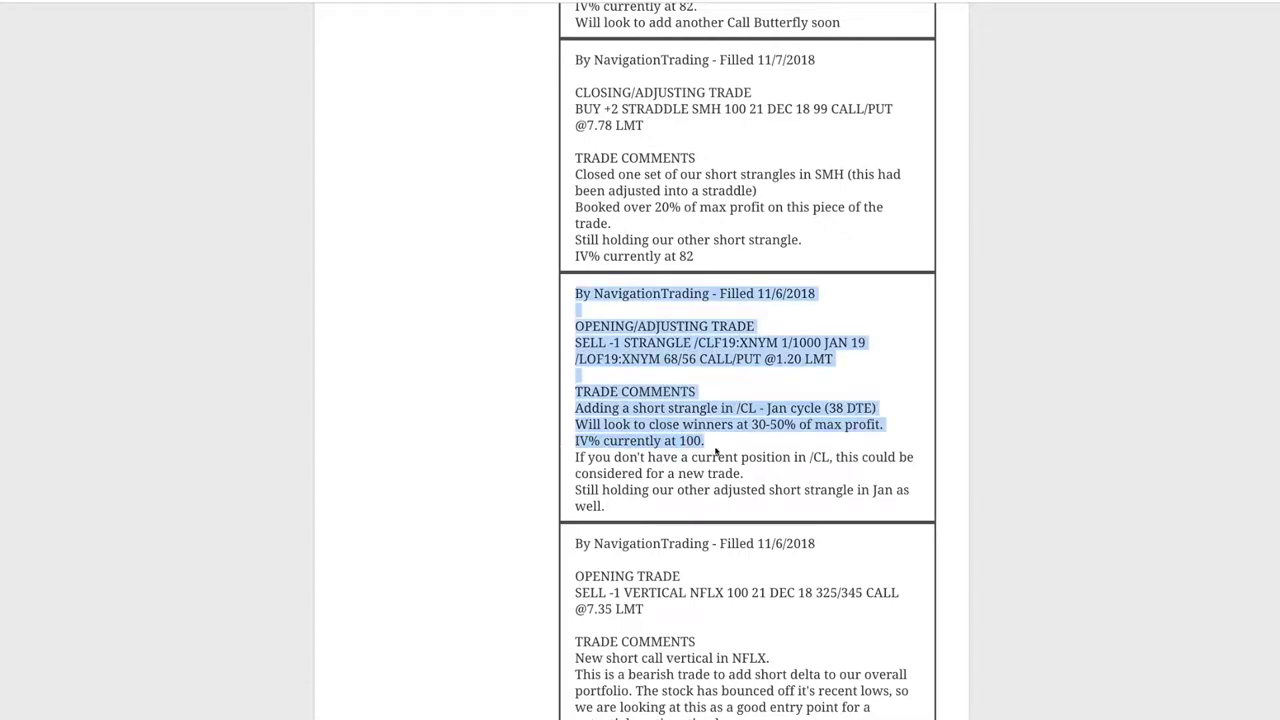
{"action": "left_click", "coordinate": [702, 444]}
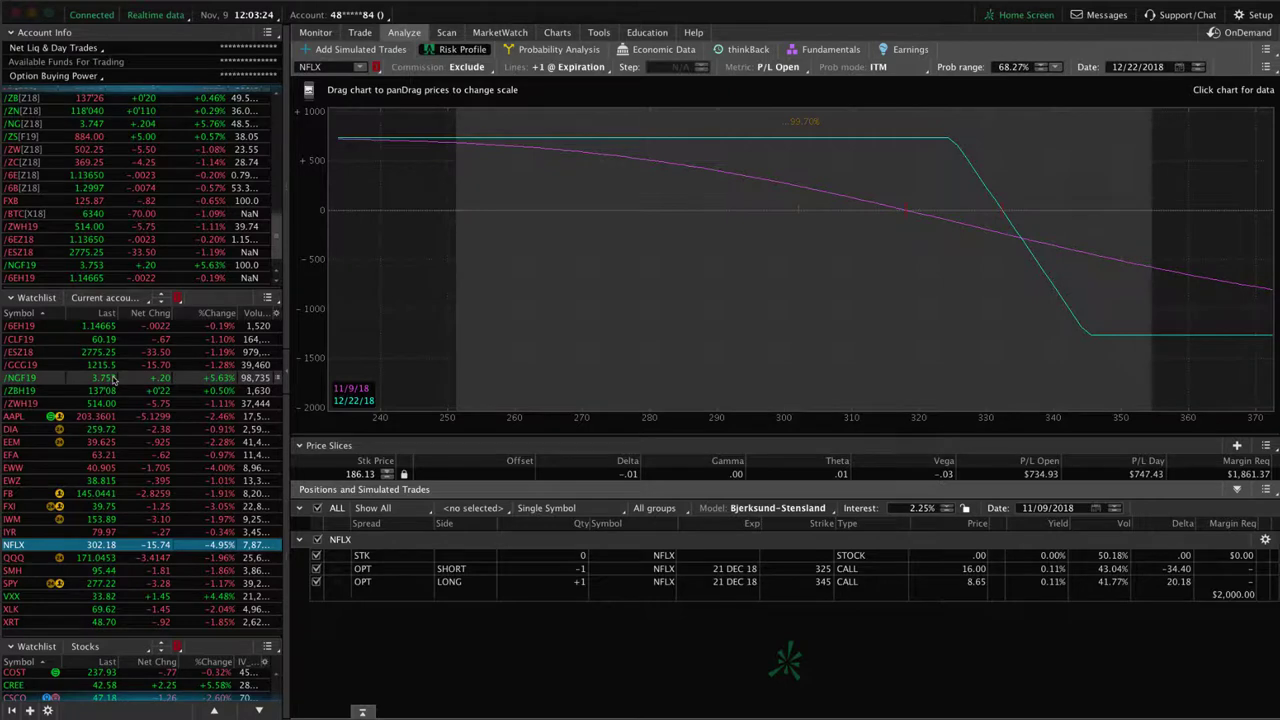
- Load /CLF19 in thinkorswim and switch its risk profile from the 56 put and 68 call to the 63.5 put and 67 call
{"action": "left_click", "coordinate": [127, 344]}
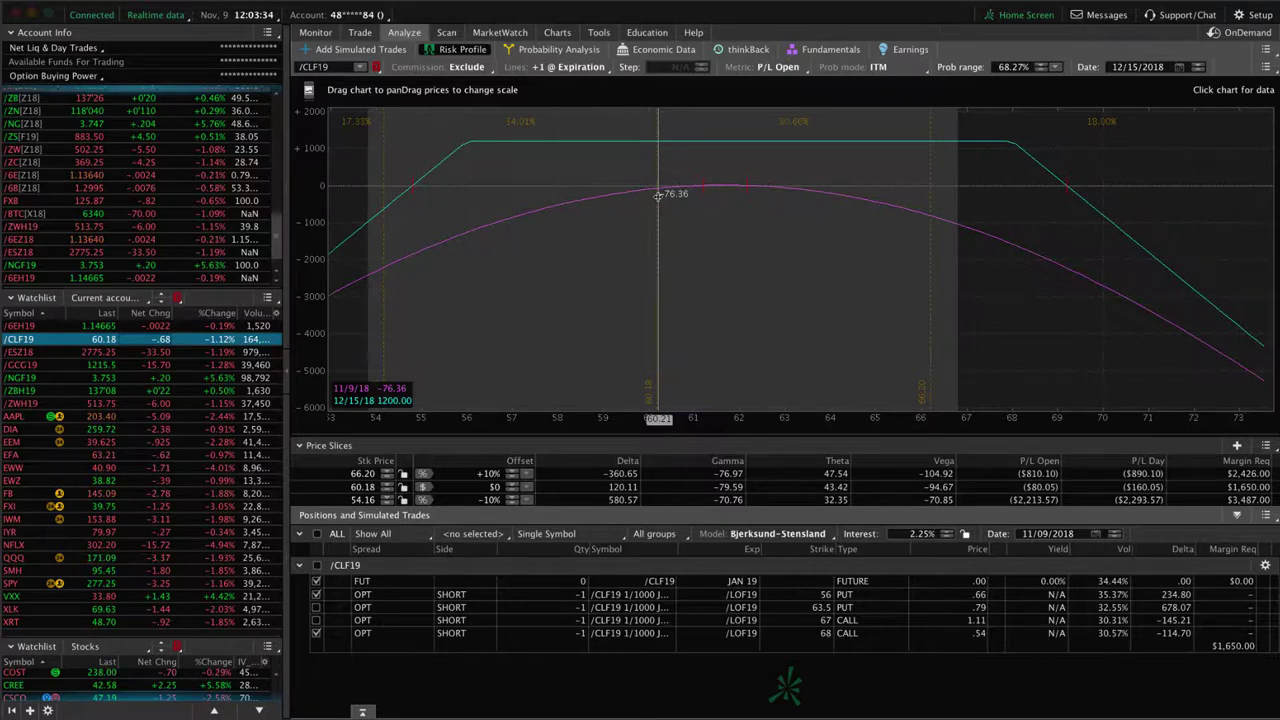
{"action": "left_click", "coordinate": [316, 633]}
{"action": "left_click", "coordinate": [316, 620]}
{"action": "left_click", "coordinate": [316, 620]}
{"action": "left_click", "coordinate": [316, 607]}
{"action": "left_click", "coordinate": [316, 594]}
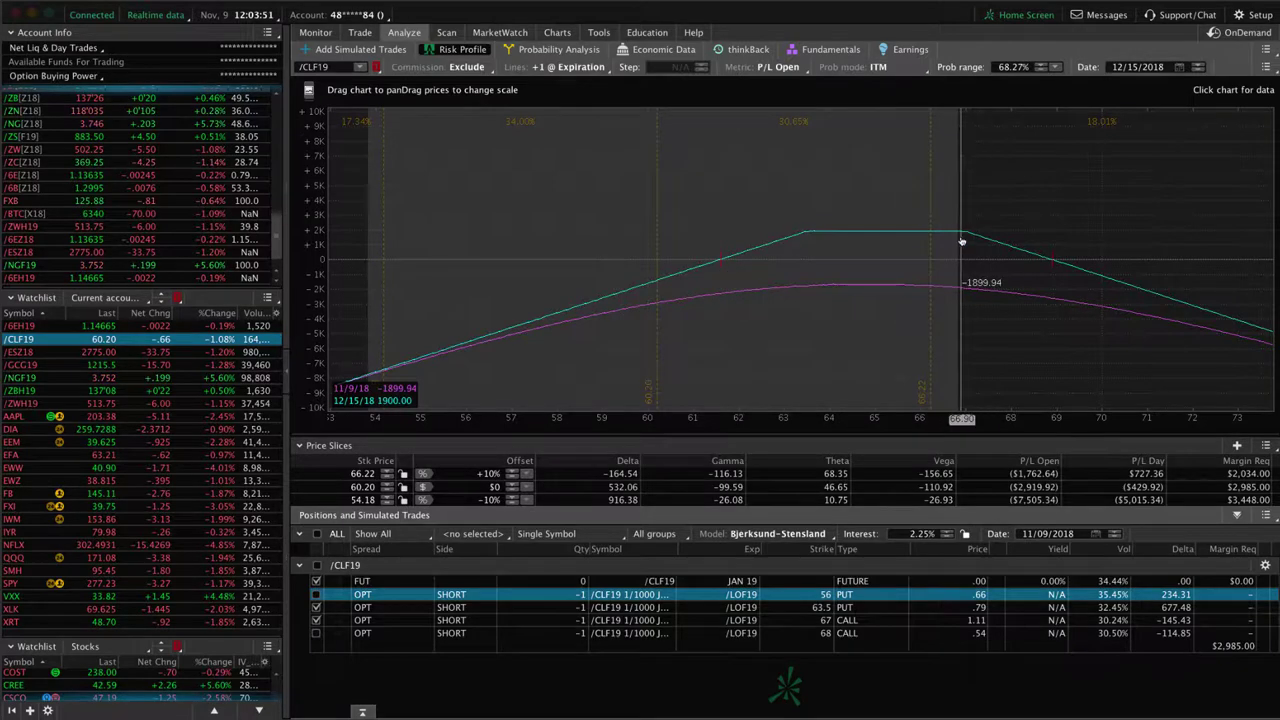
- Examine the /CLF19 67 call alone in the risk profile and the JAN 19 option cycle, and include the 63.5 put again
{"action": "left_click", "coordinate": [316, 594]}
{"action": "left_click", "coordinate": [316, 607]}
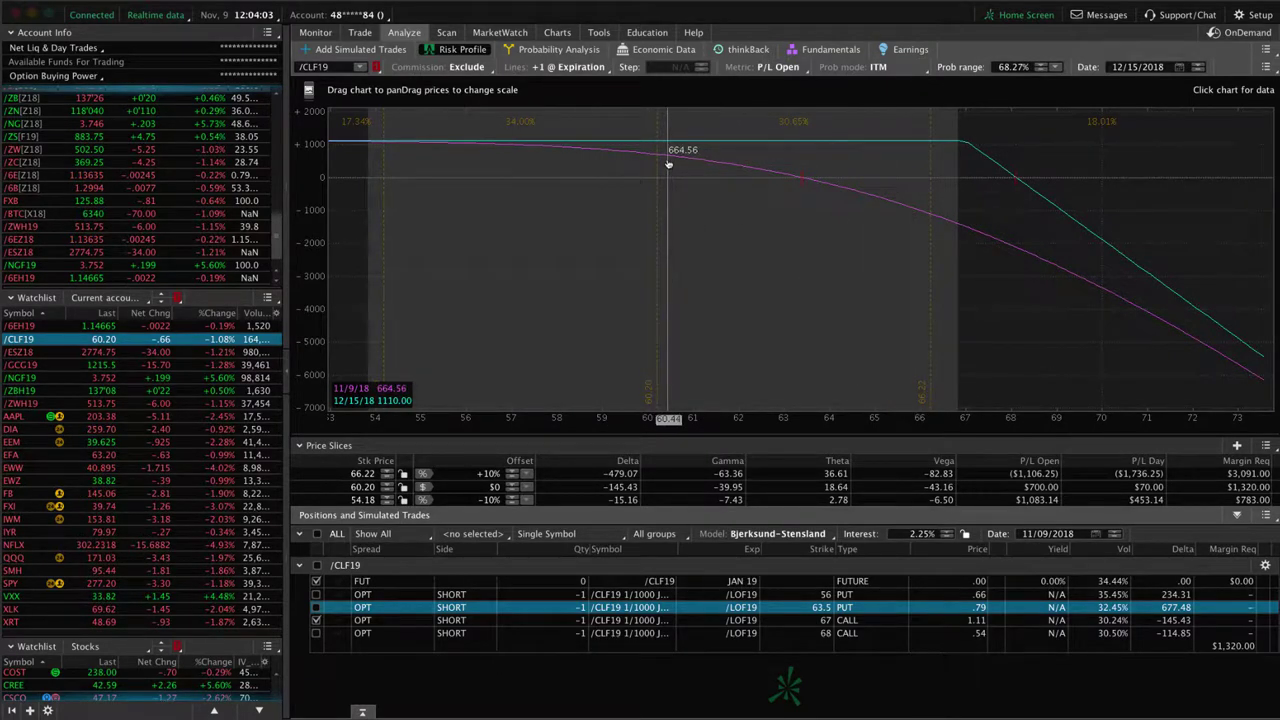
{"action": "left_click", "coordinate": [360, 32]}
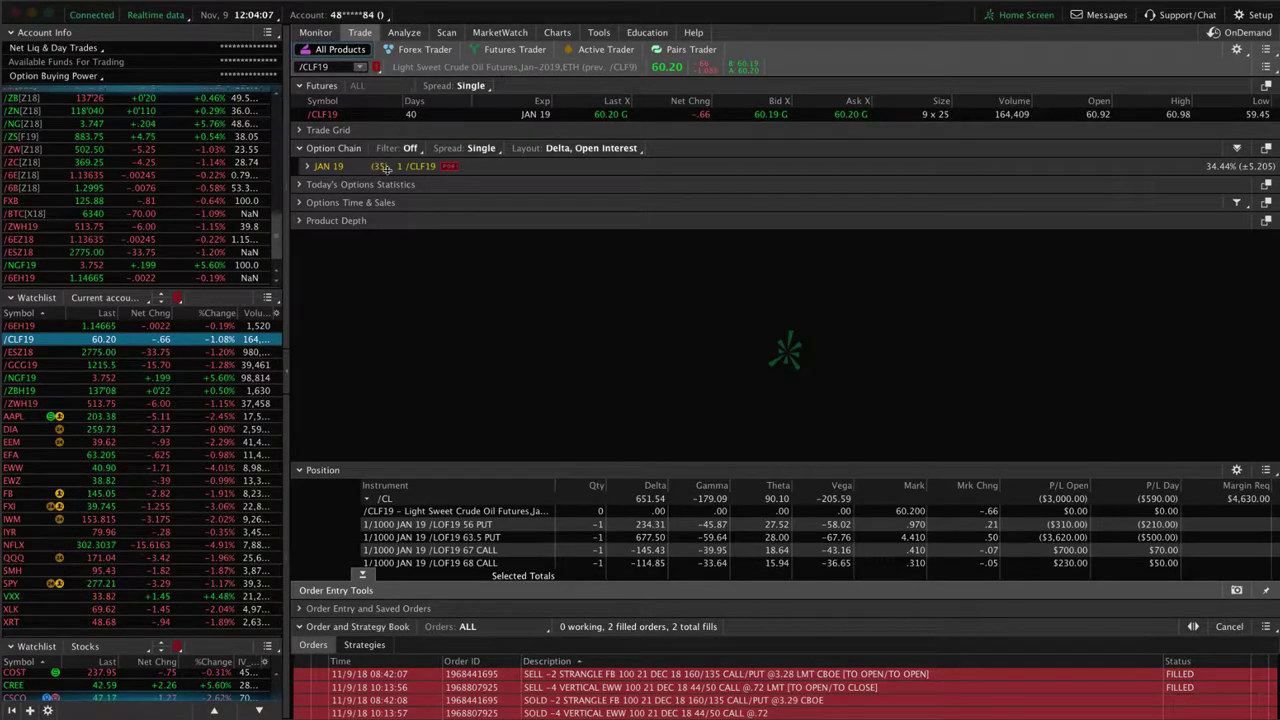
{"action": "left_click", "coordinate": [405, 33]}
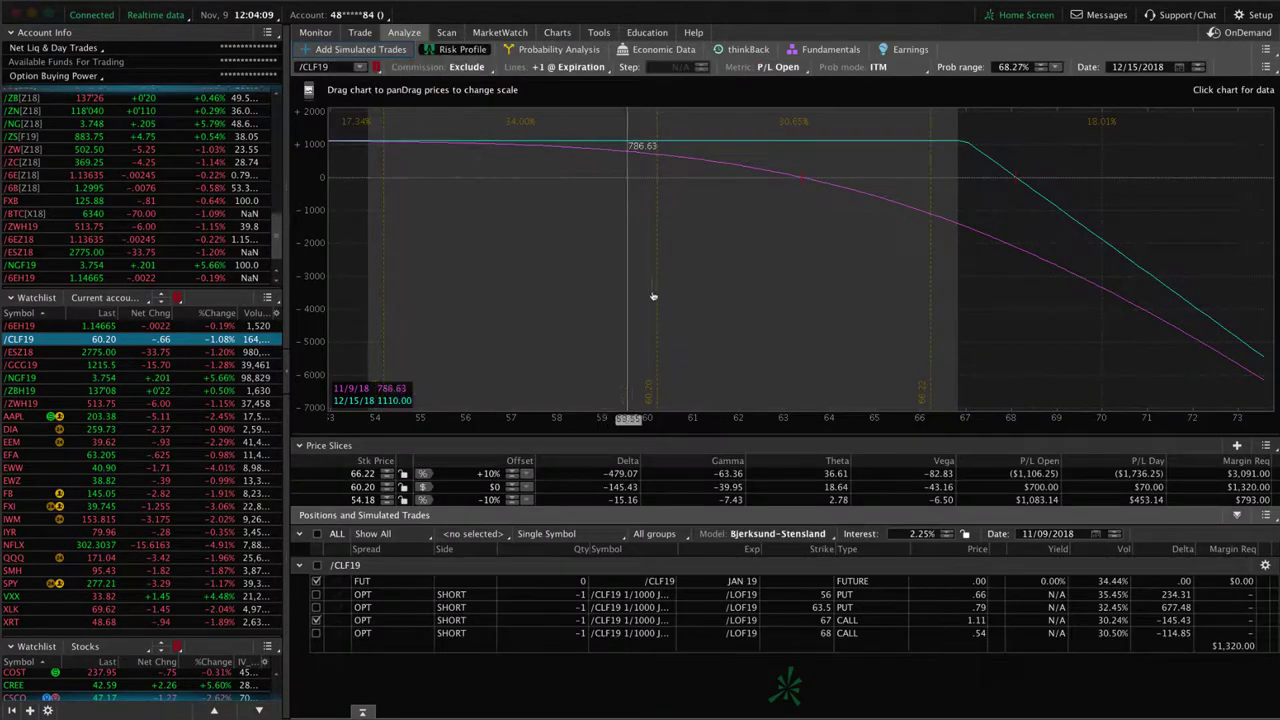
{"action": "left_click", "coordinate": [316, 607]}
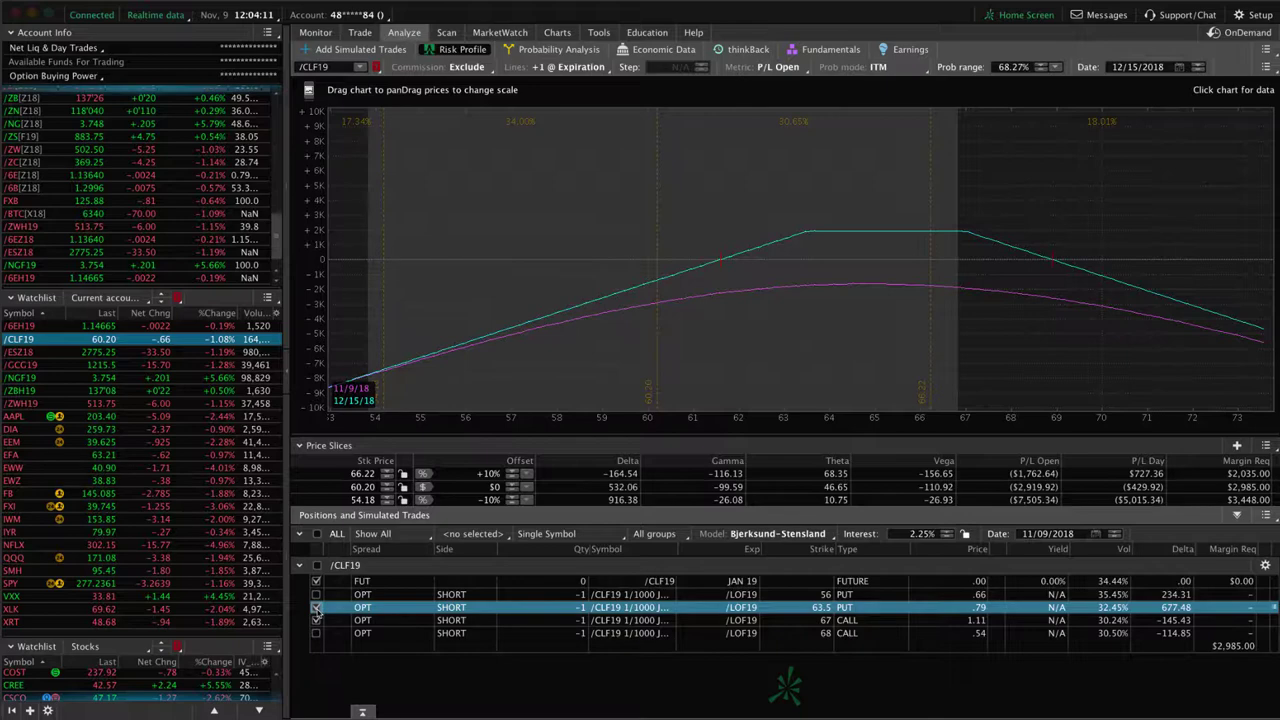
- Zoom the /CLF19 daily chart to late July through November, and check the JAN 19 option cycle before returning to the risk profile
{"action": "left_click", "coordinate": [557, 33]}
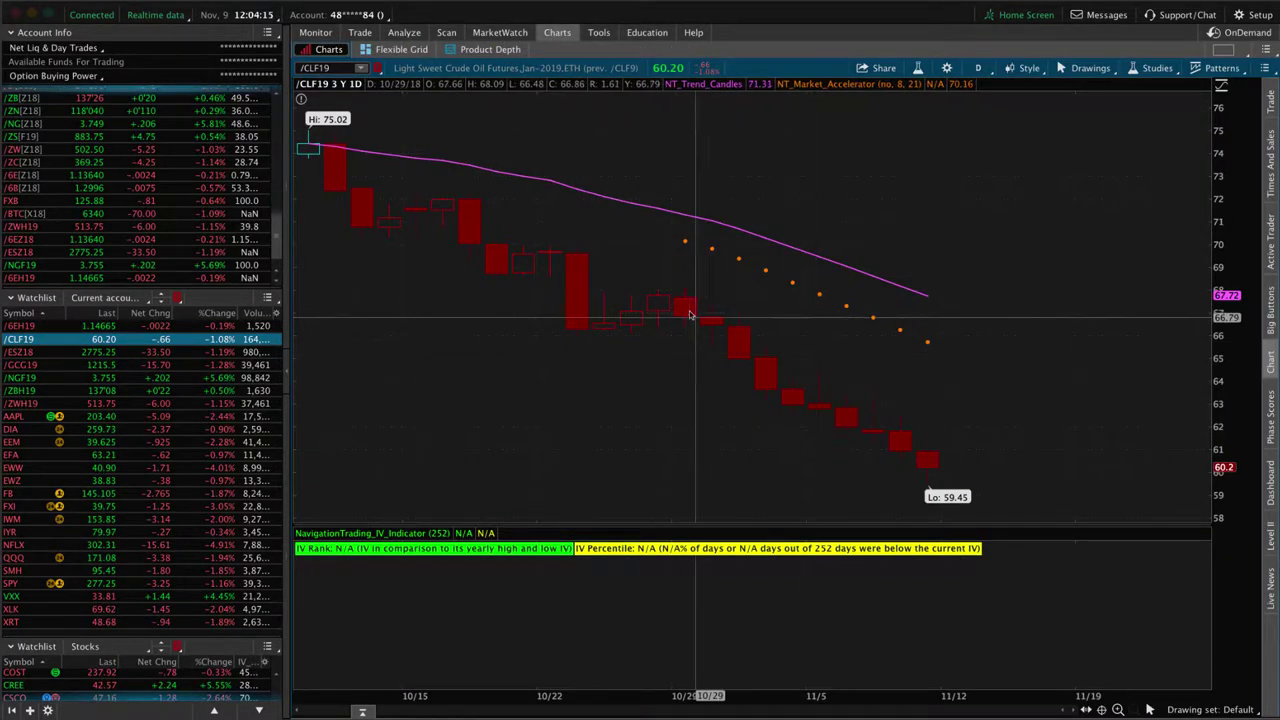
{"action": "scroll", "coordinate": [733, 348], "scroll_direction": "down", "scroll_amount": 5}
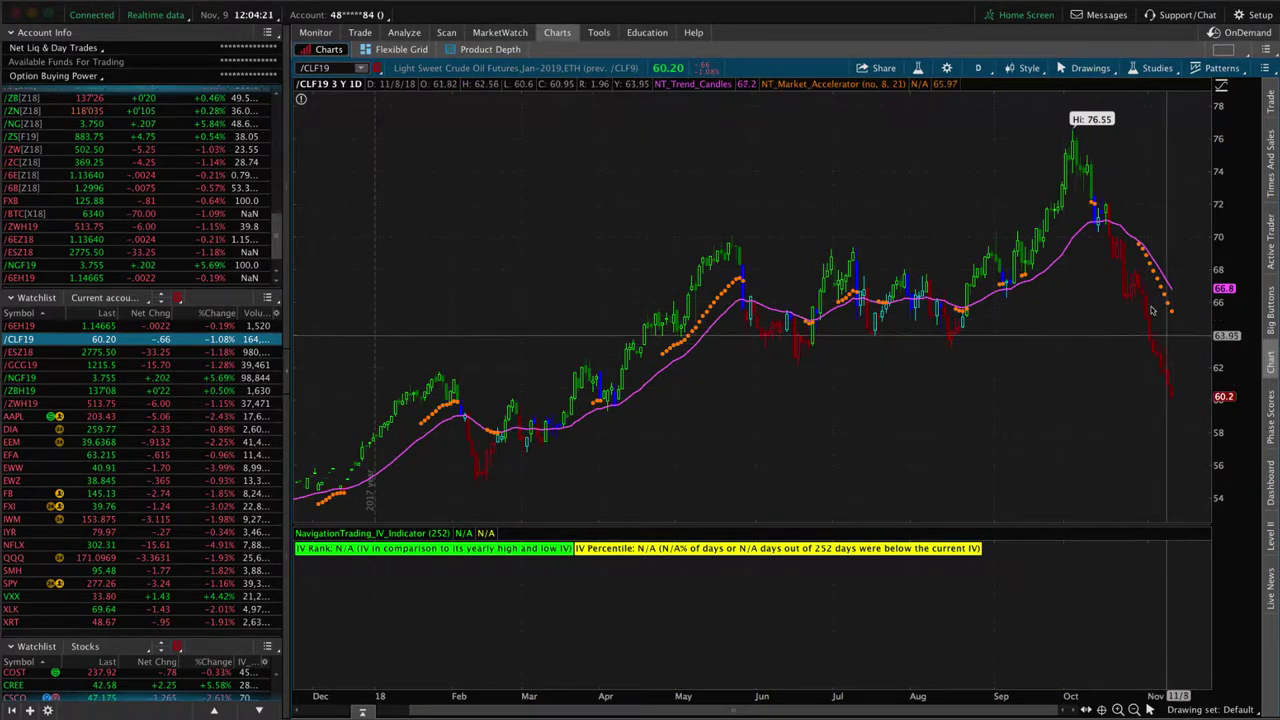
{"action": "left_click_drag", "start_coordinate": [868, 206], "coordinate": [1205, 206]}
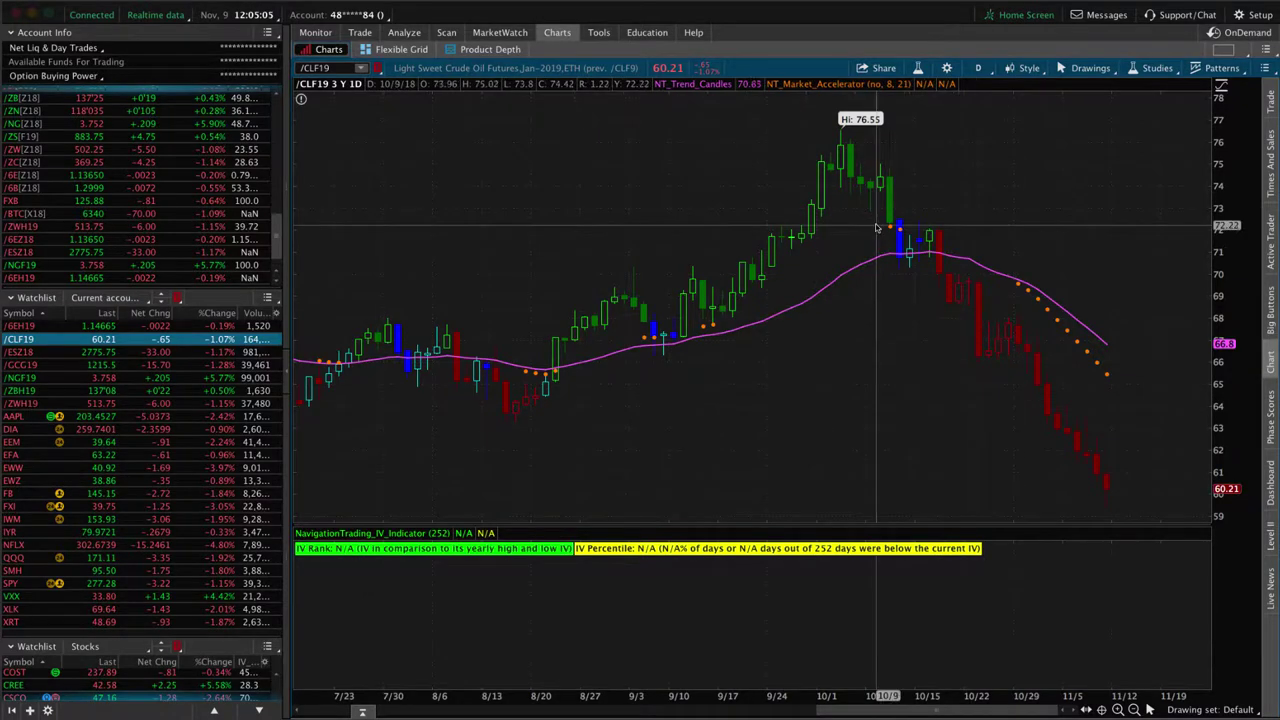
{"action": "left_click", "coordinate": [361, 33]}
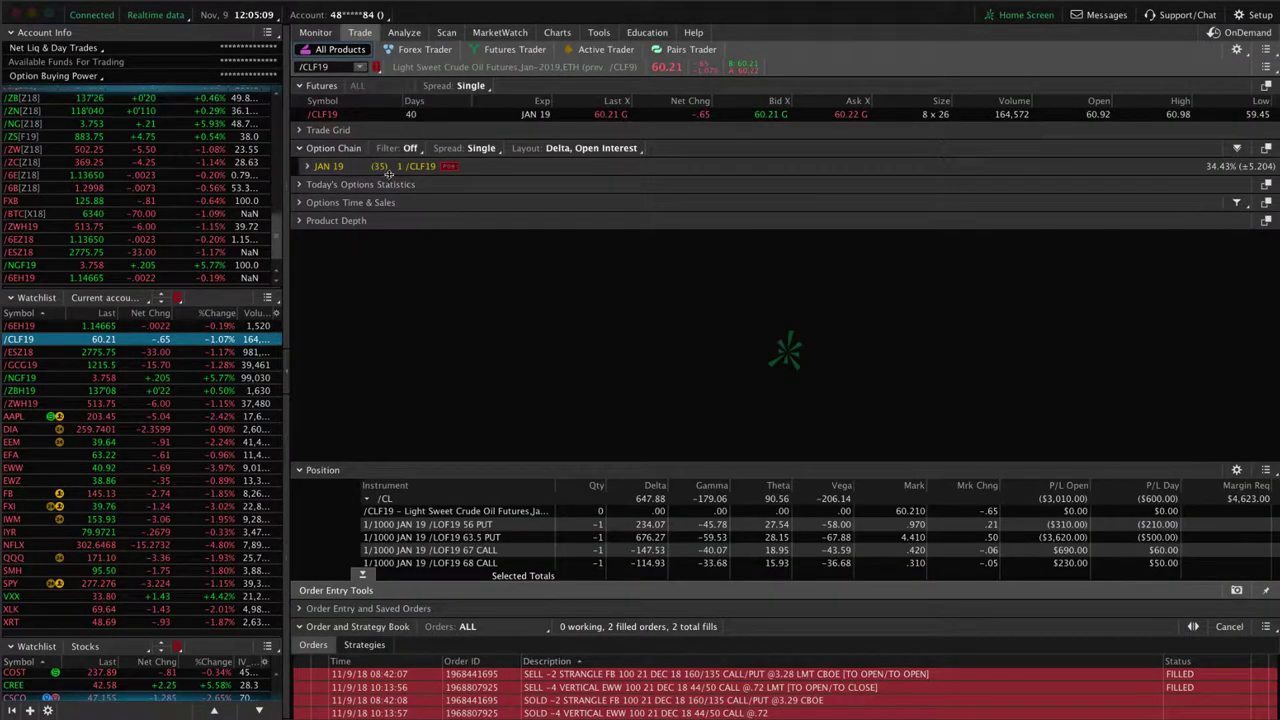
{"action": "left_click", "coordinate": [405, 33]}
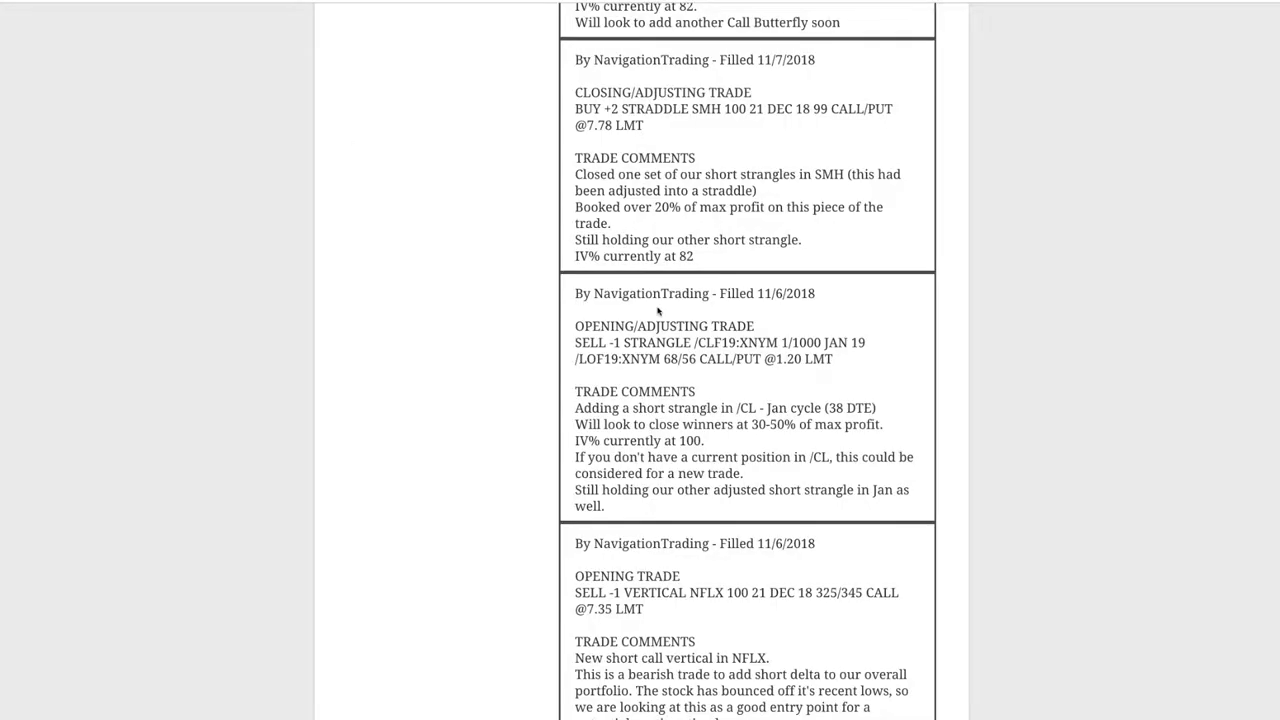
- Highlight the SMH symbol and 20% of max profit comment in the straddle alert filled 11/7/2018, and load SMH in thinkorswim
{"action": "scroll", "coordinate": [658, 311], "scroll_direction": "up", "scroll_amount": 3}
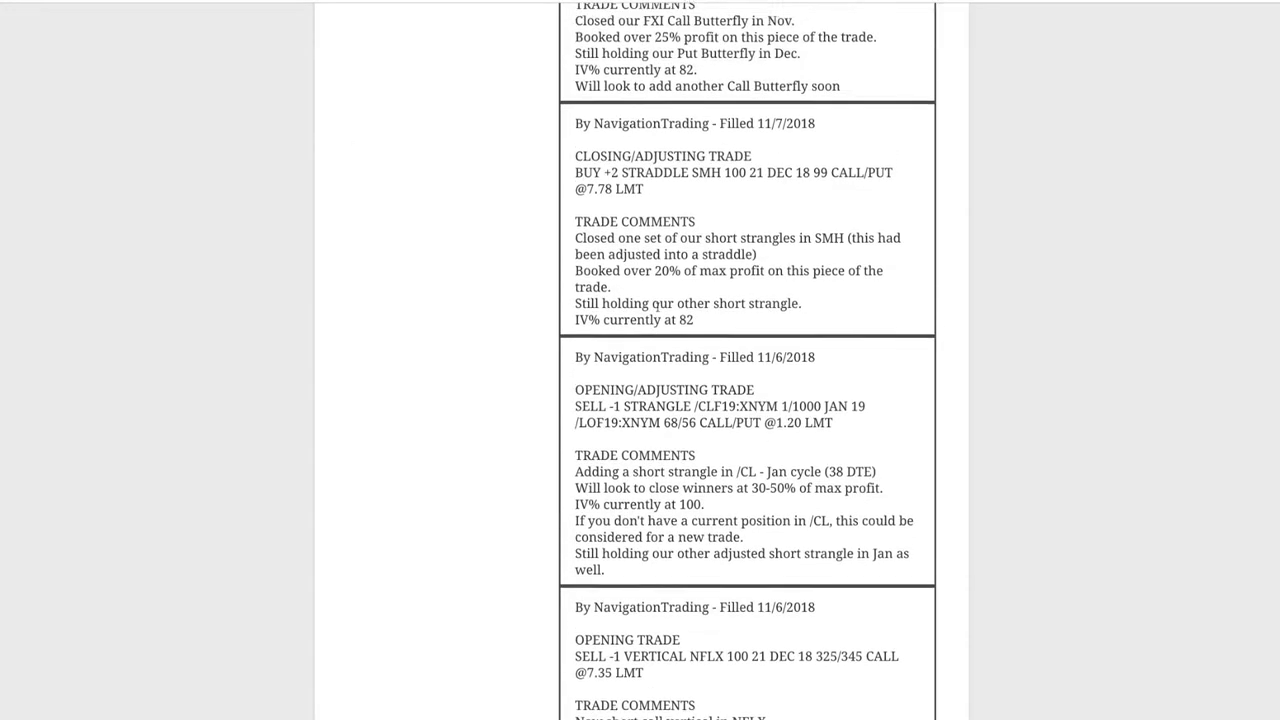
{"action": "left_click_drag", "start_coordinate": [720, 274], "coordinate": [682, 275]}
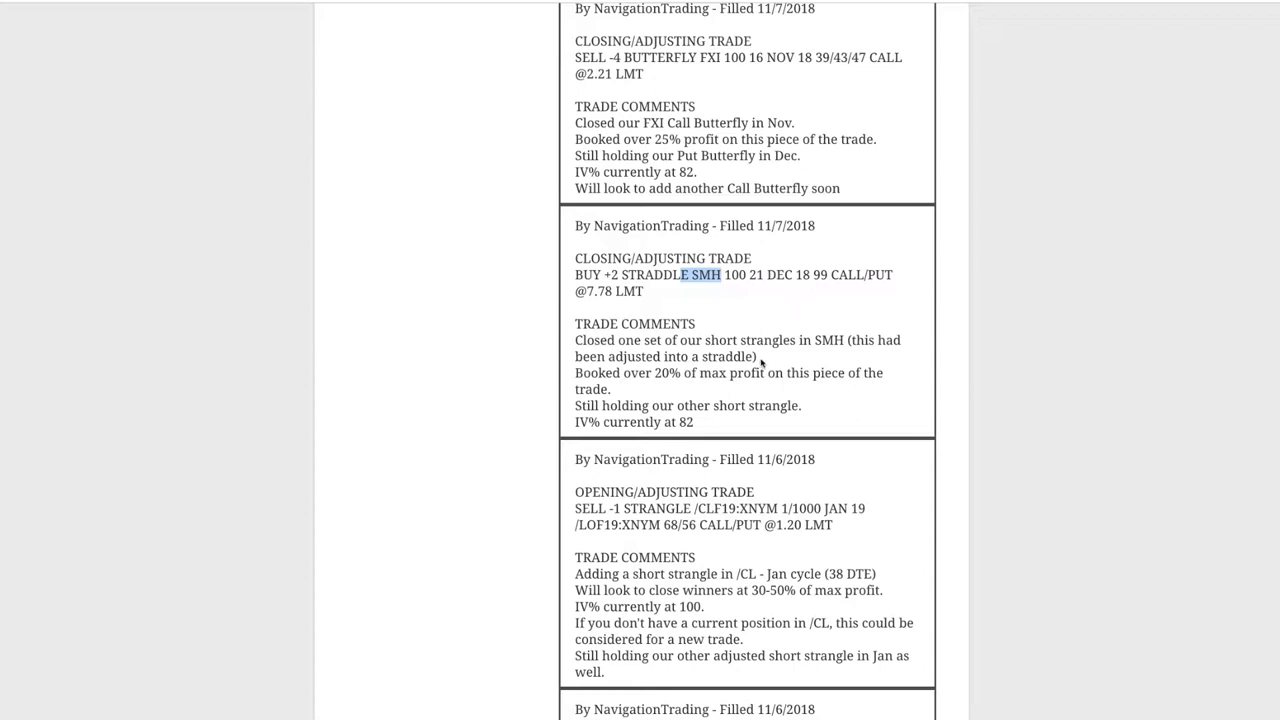
{"action": "left_click_drag", "start_coordinate": [655, 373], "coordinate": [889, 386]}
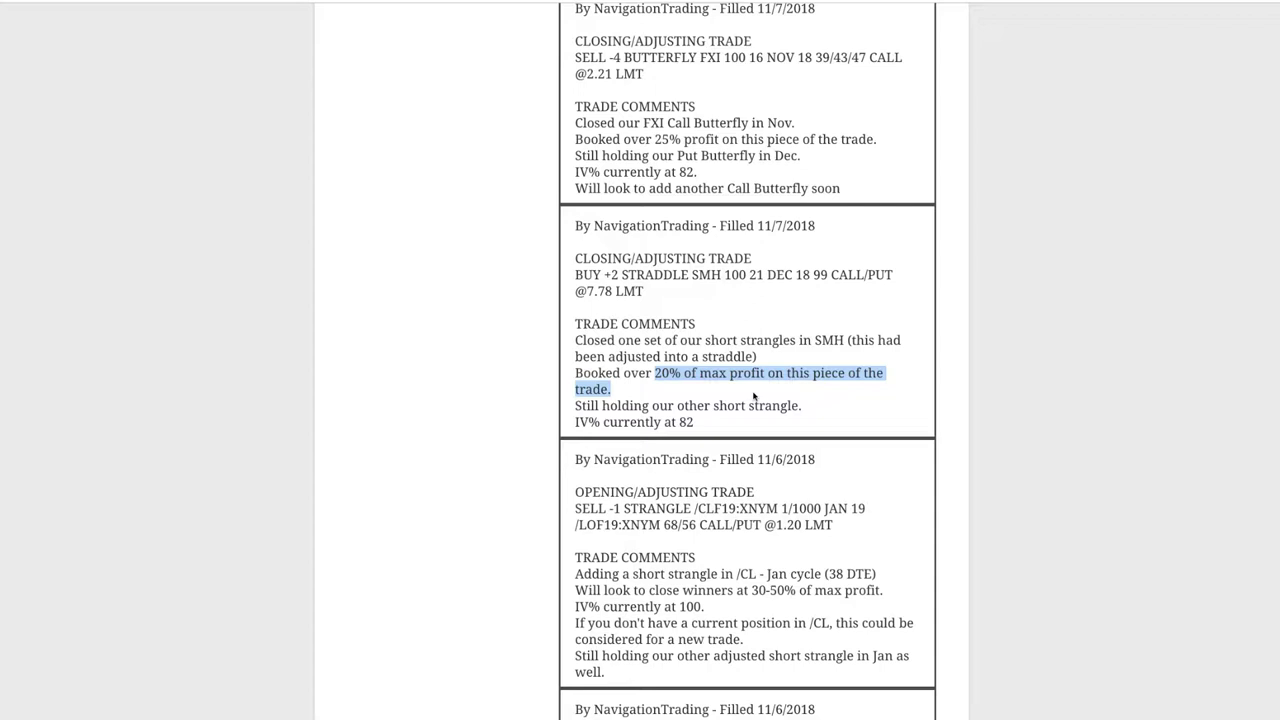
{"action": "left_click", "coordinate": [684, 389]}
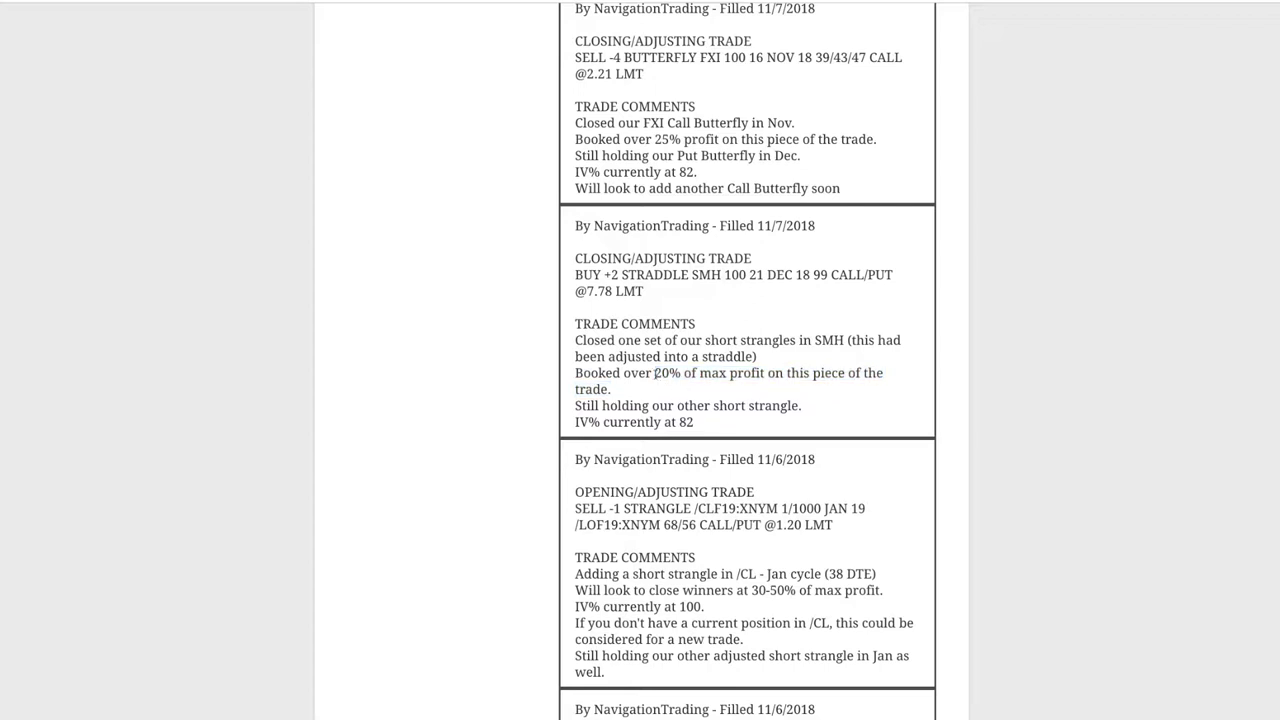
{"action": "left_click_drag", "start_coordinate": [655, 373], "coordinate": [806, 384]}
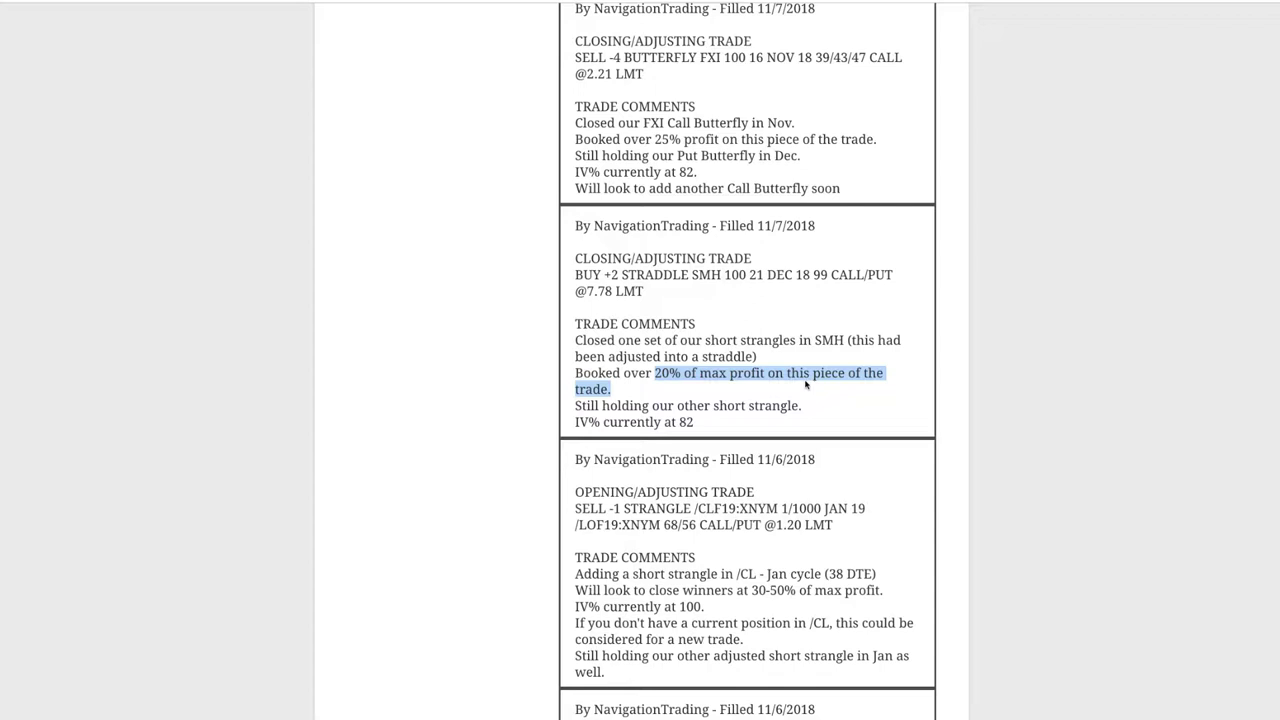
{"action": "left_click", "coordinate": [689, 387]}
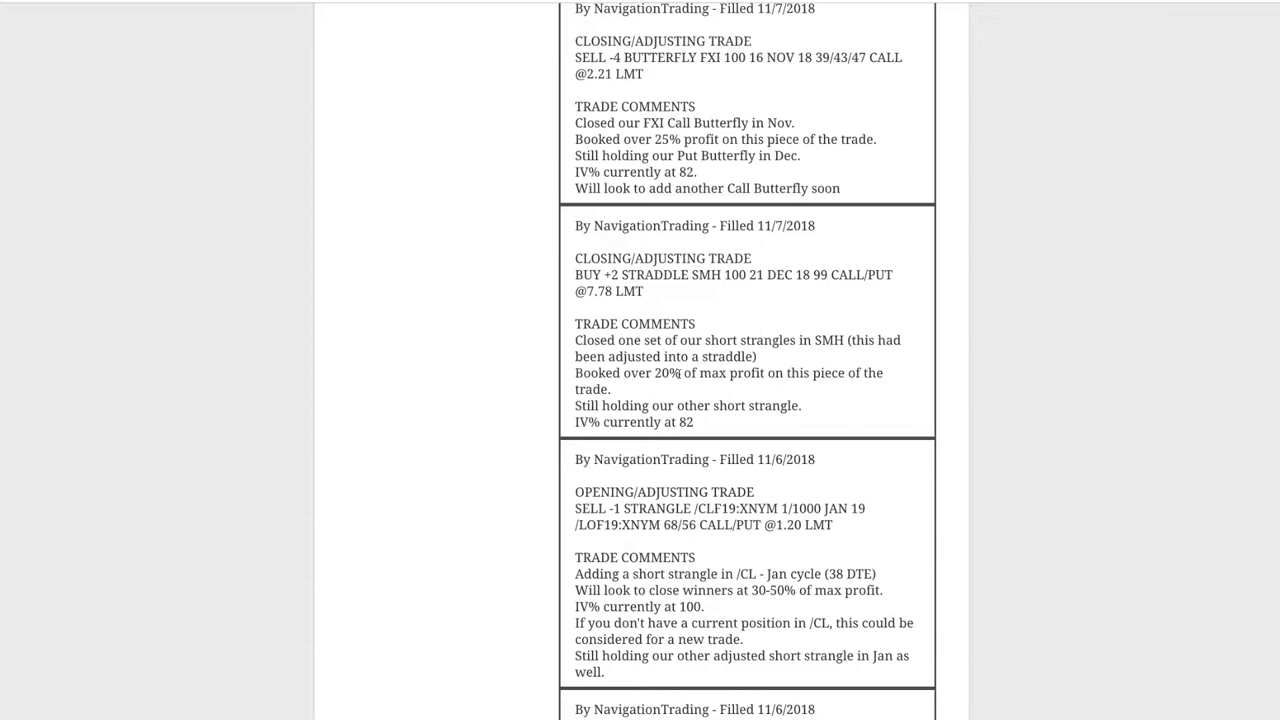
{"action": "left_click", "coordinate": [443, 714]}
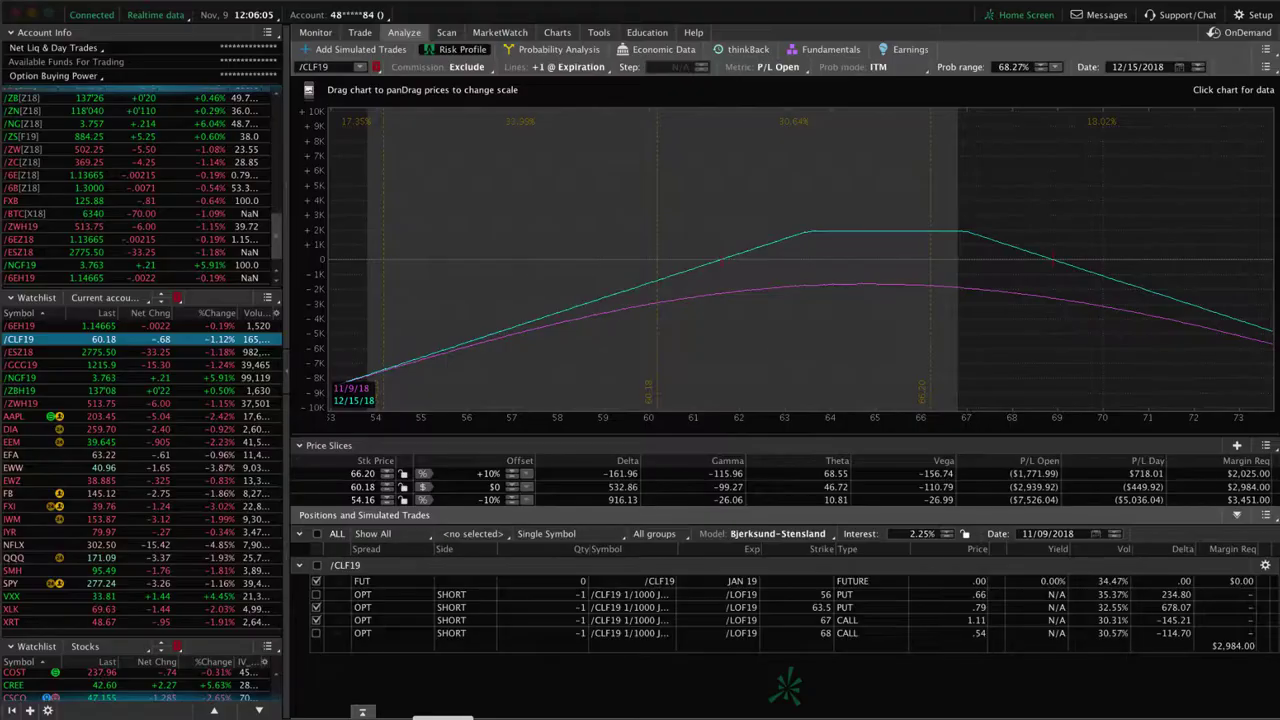
{"action": "left_click", "coordinate": [183, 571]}
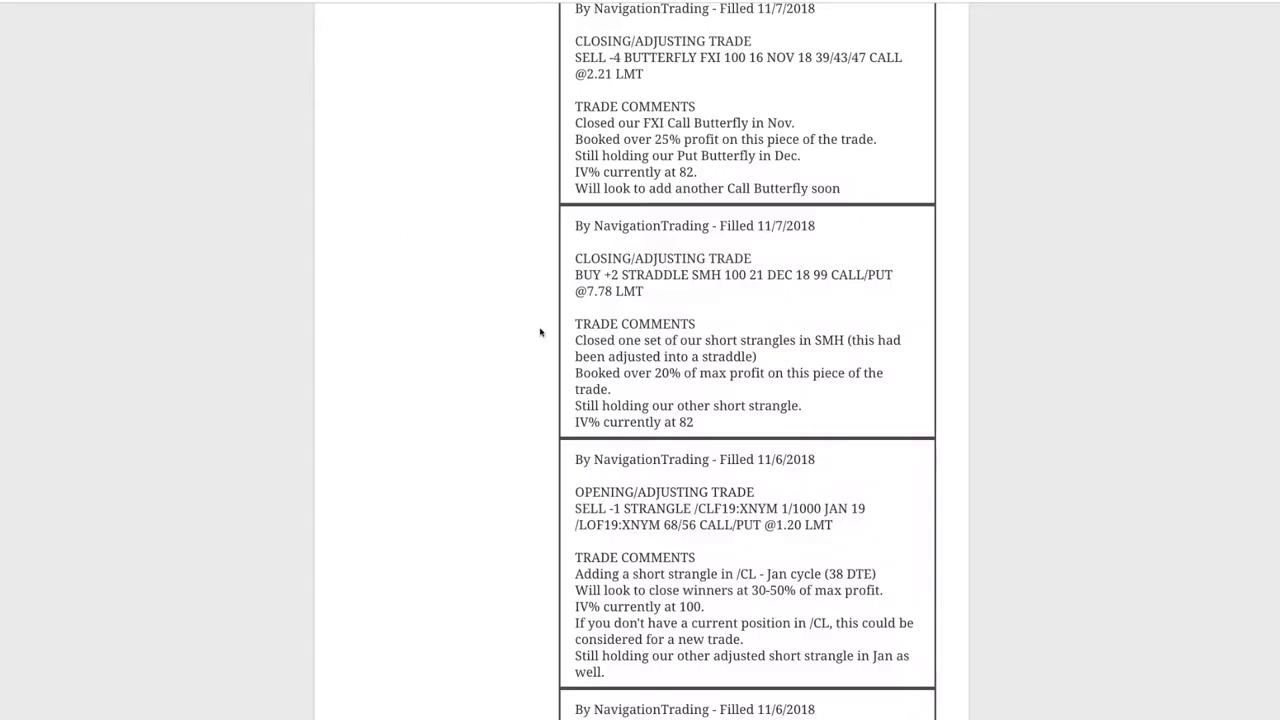
- Highlight the FXI symbol and the 25% profit comment in the 39/43/47 call butterfly closing alert filled 11/7/2018
{"action": "scroll", "coordinate": [540, 332], "scroll_direction": "up", "scroll_amount": 3}
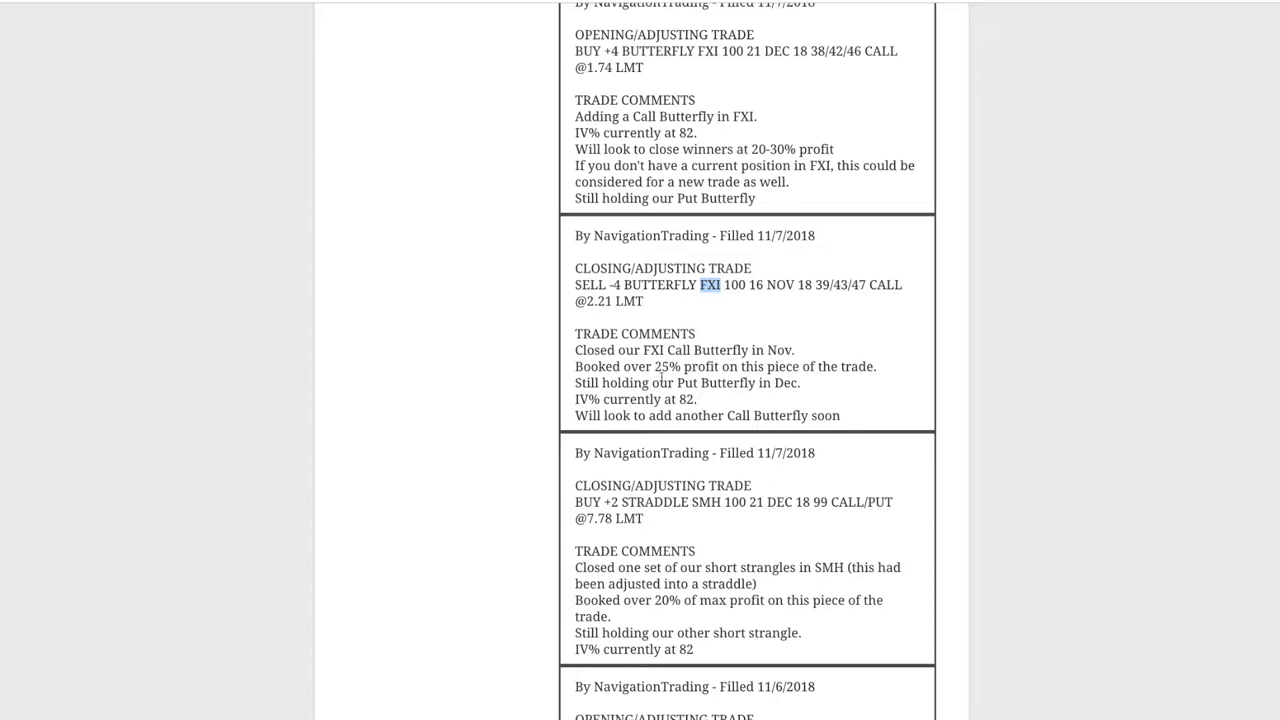
{"action": "left_click_drag", "start_coordinate": [654, 366], "coordinate": [880, 373]}
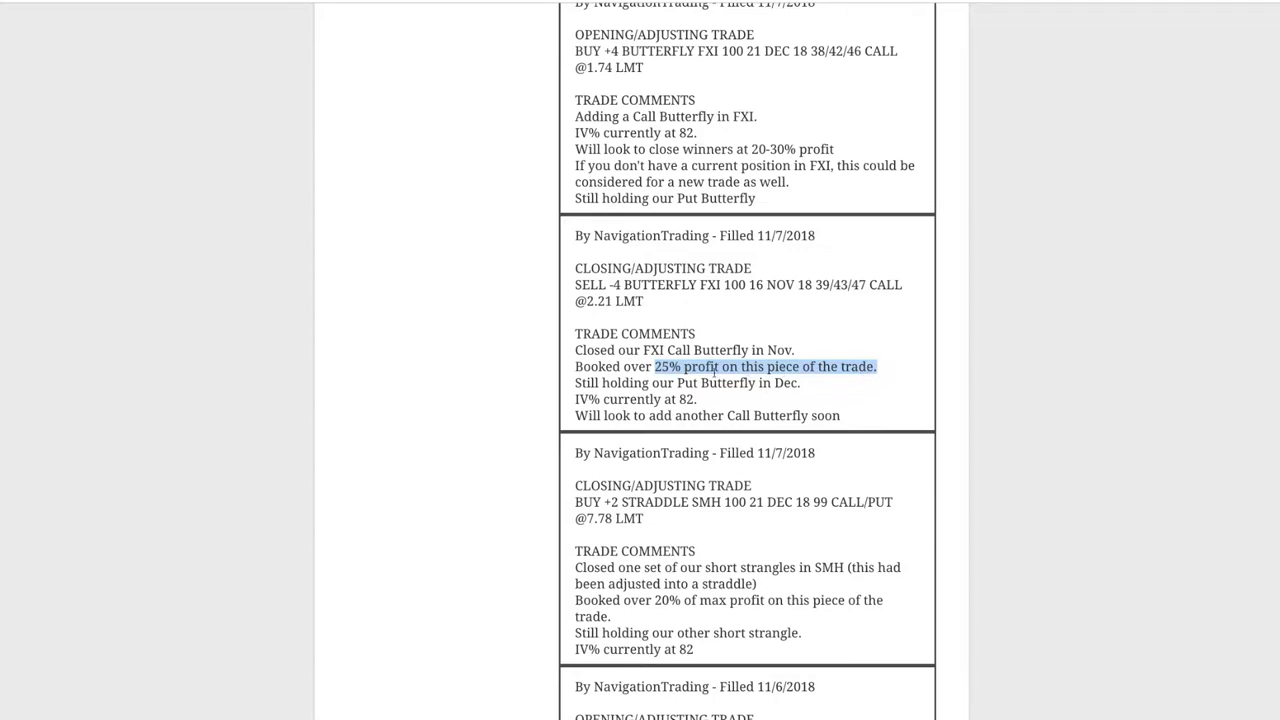
- Examine the FXI 38/42/46 call butterfly in thinkorswim's risk profile, and check the FXI daily chart before returning to it
{"action": "scroll", "coordinate": [714, 372], "scroll_direction": "up", "scroll_amount": 2}
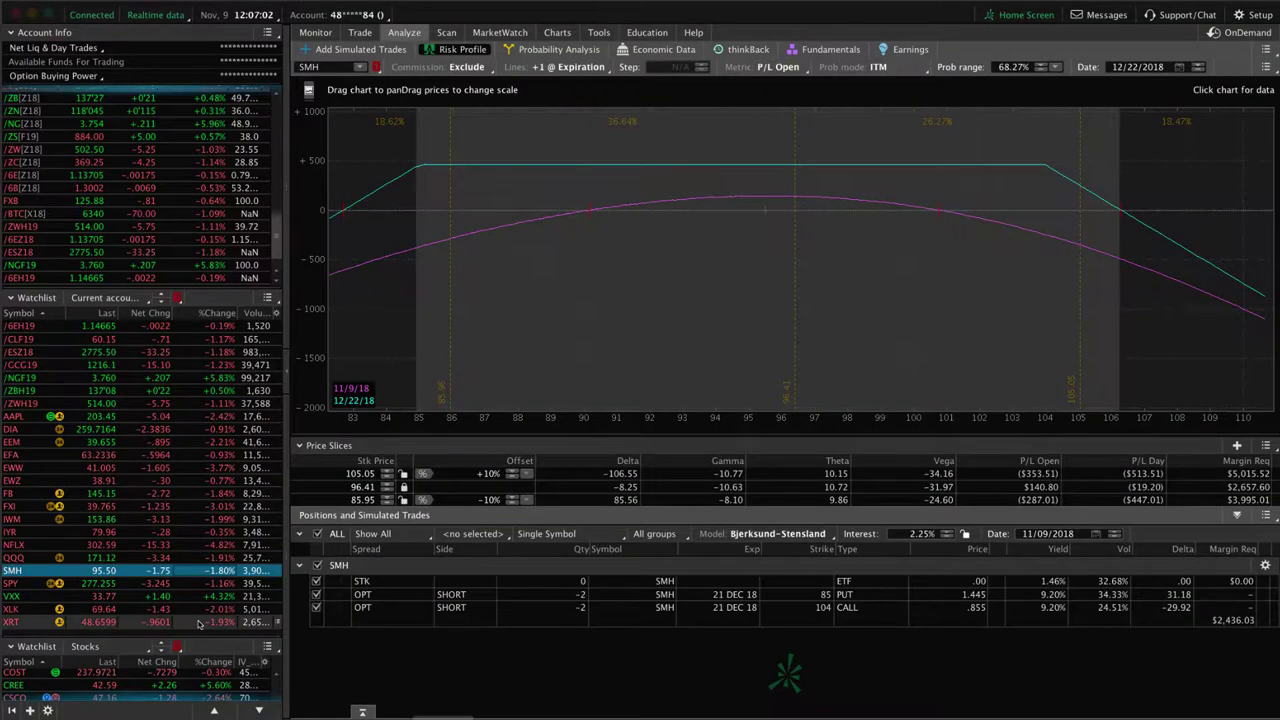
{"action": "left_click", "coordinate": [176, 508]}
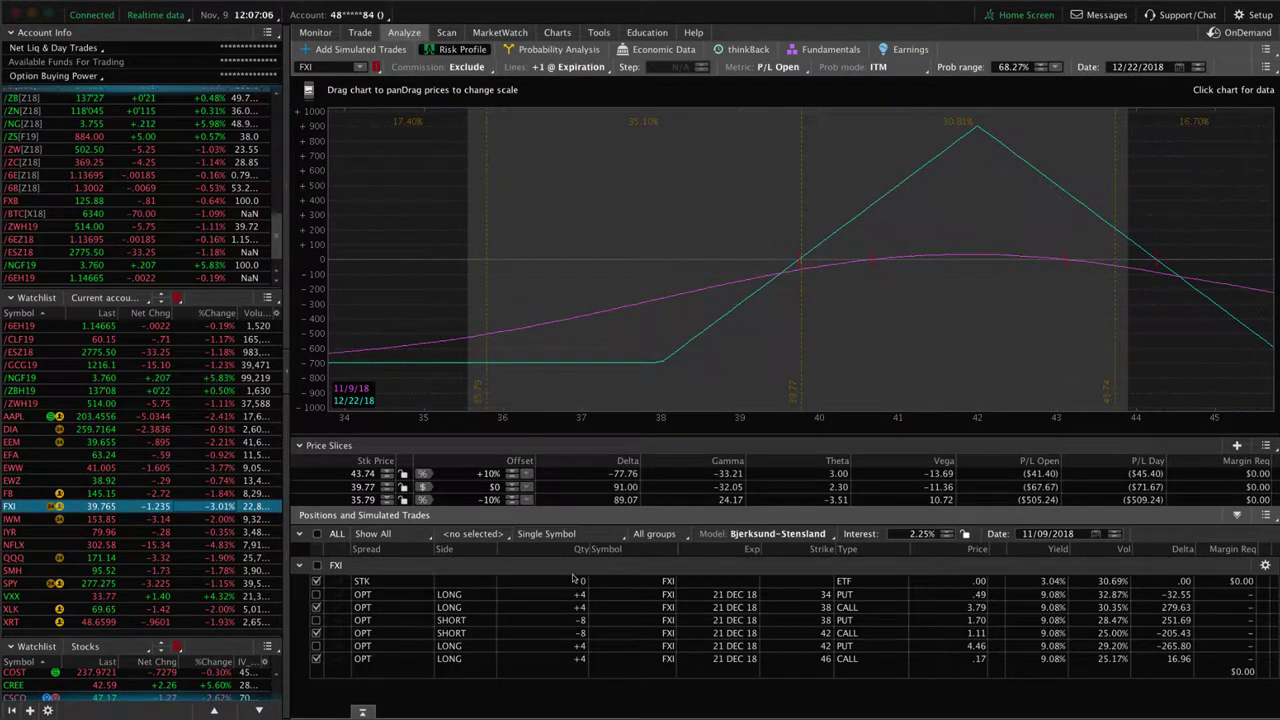
{"action": "left_click_drag", "start_coordinate": [898, 347], "coordinate": [657, 354]}
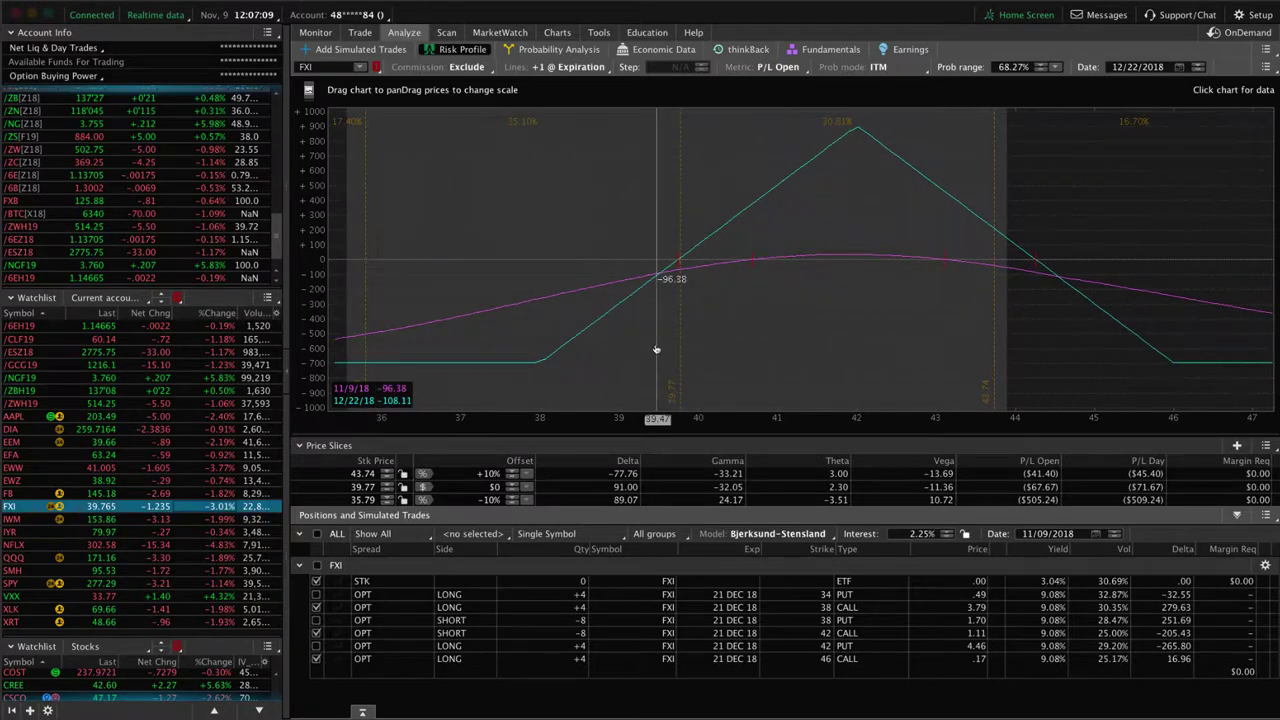
{"action": "left_click", "coordinate": [556, 32]}
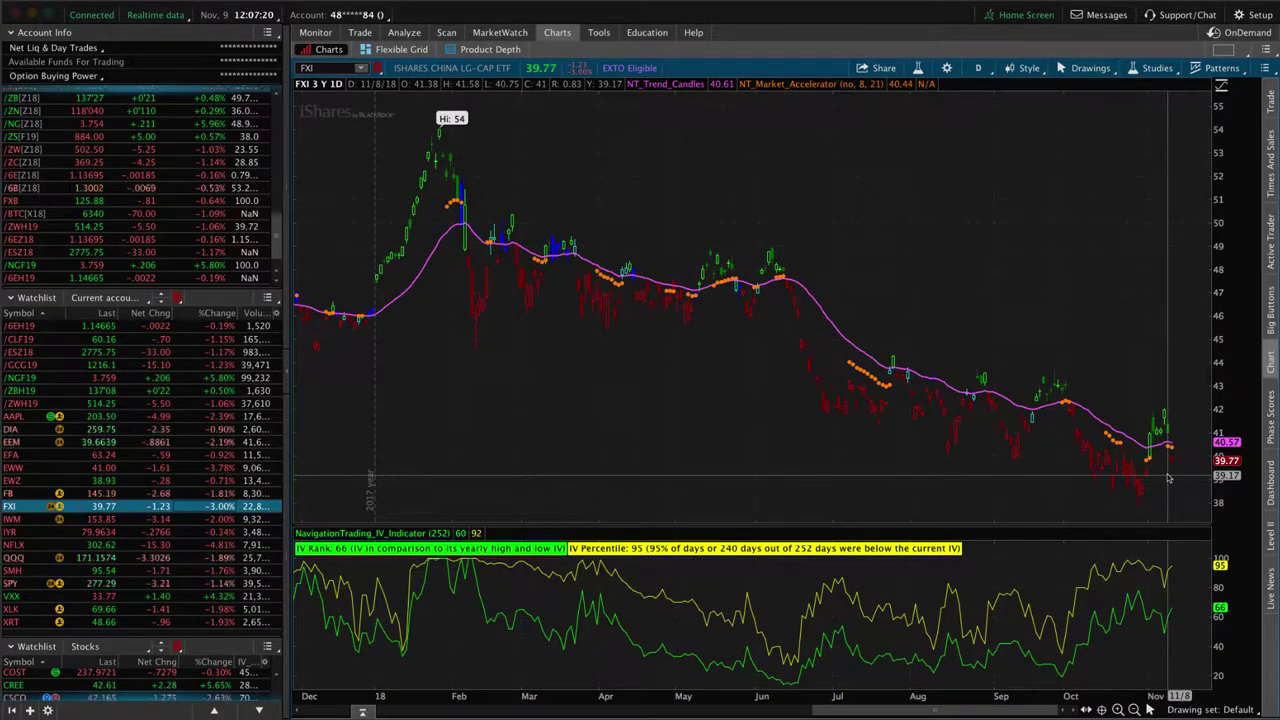
{"action": "left_click", "coordinate": [404, 32]}
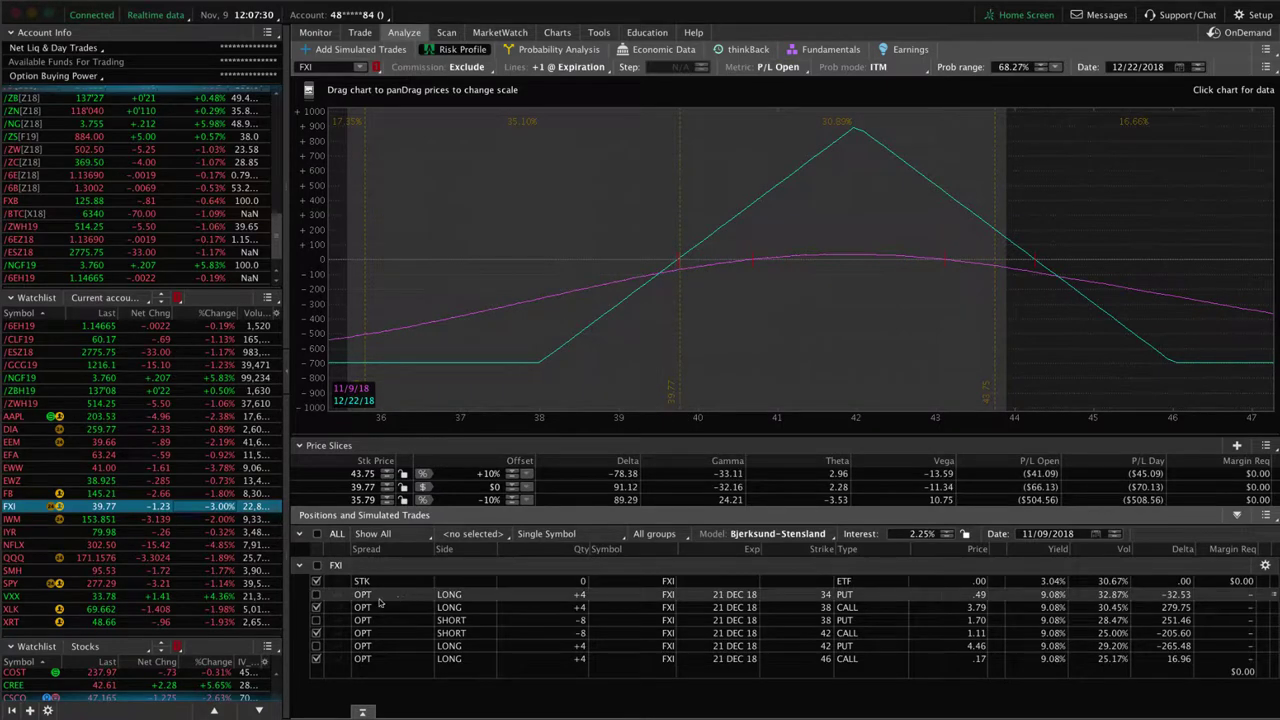
- Examine the FXI 34/38/42 put butterfly alone, and include the 38/42/46 calls again to view the combined risk profile
{"action": "left_click", "coordinate": [316, 607]}
{"action": "left_click", "coordinate": [316, 659]}
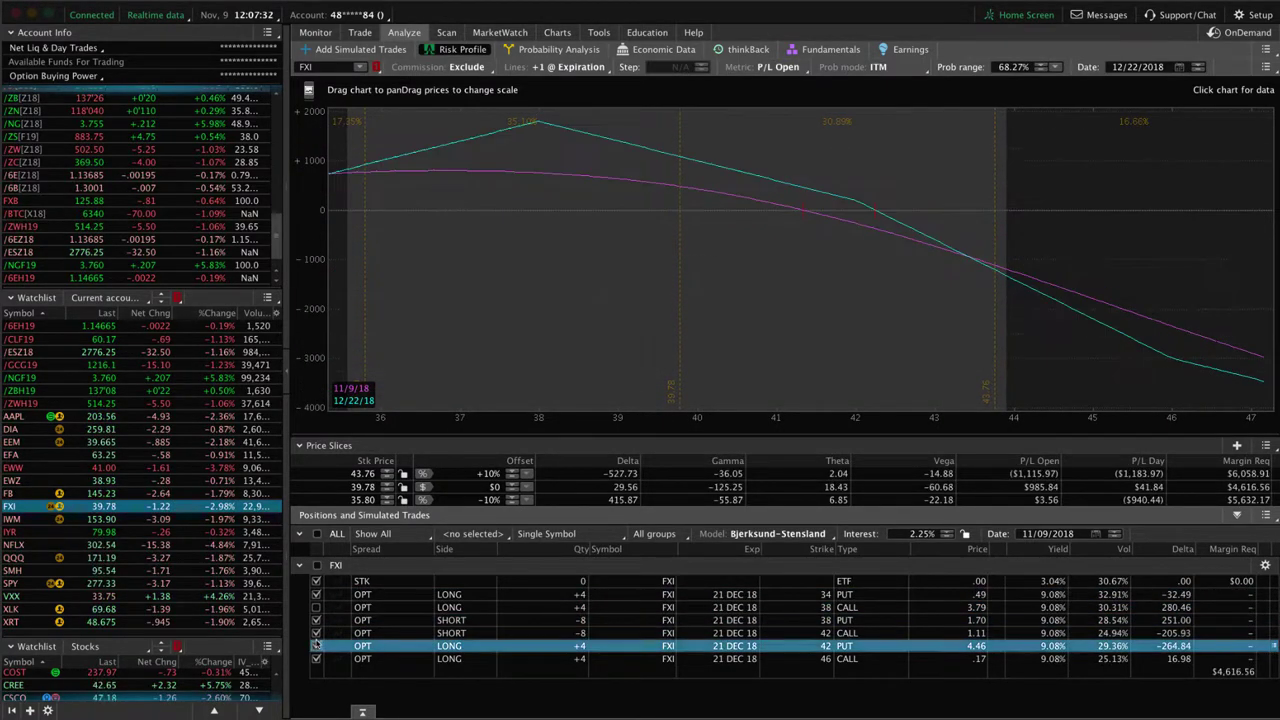
{"action": "left_click", "coordinate": [316, 633]}
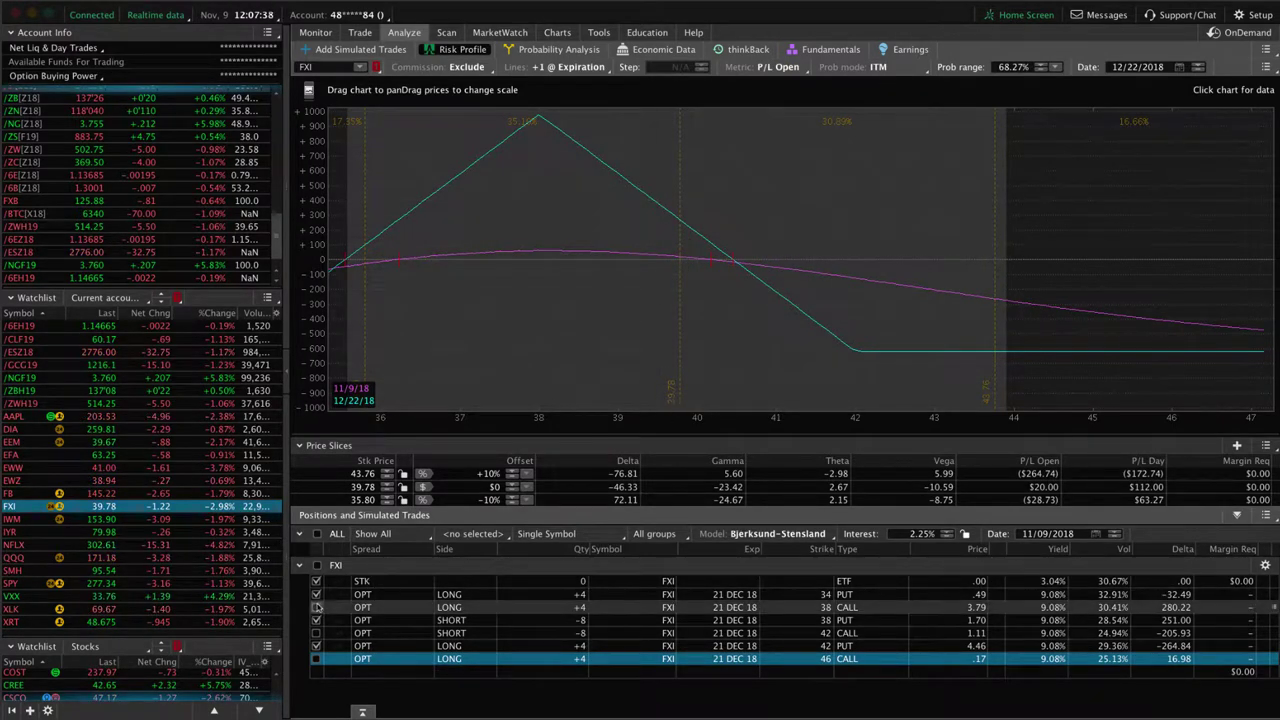
{"action": "left_click", "coordinate": [316, 607]}
{"action": "left_click", "coordinate": [316, 633]}
{"action": "left_click", "coordinate": [316, 659]}
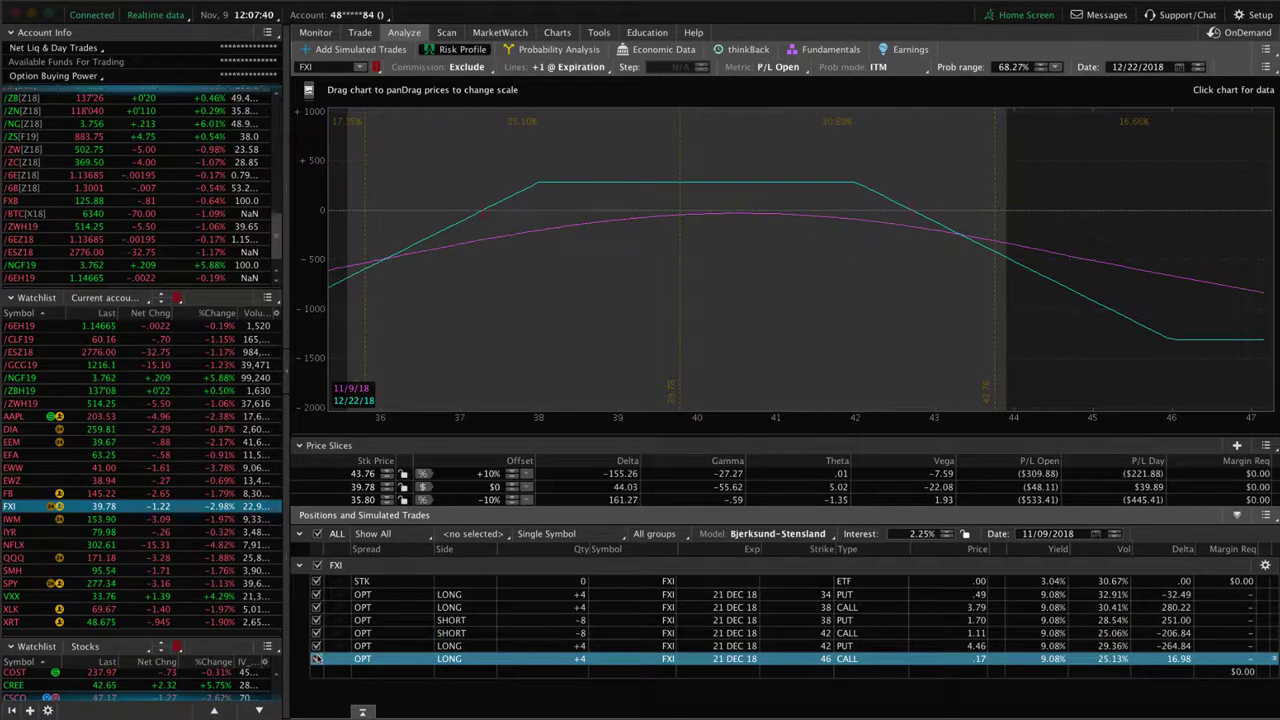
{"action": "left_click_drag", "start_coordinate": [757, 427], "coordinate": [920, 423]}
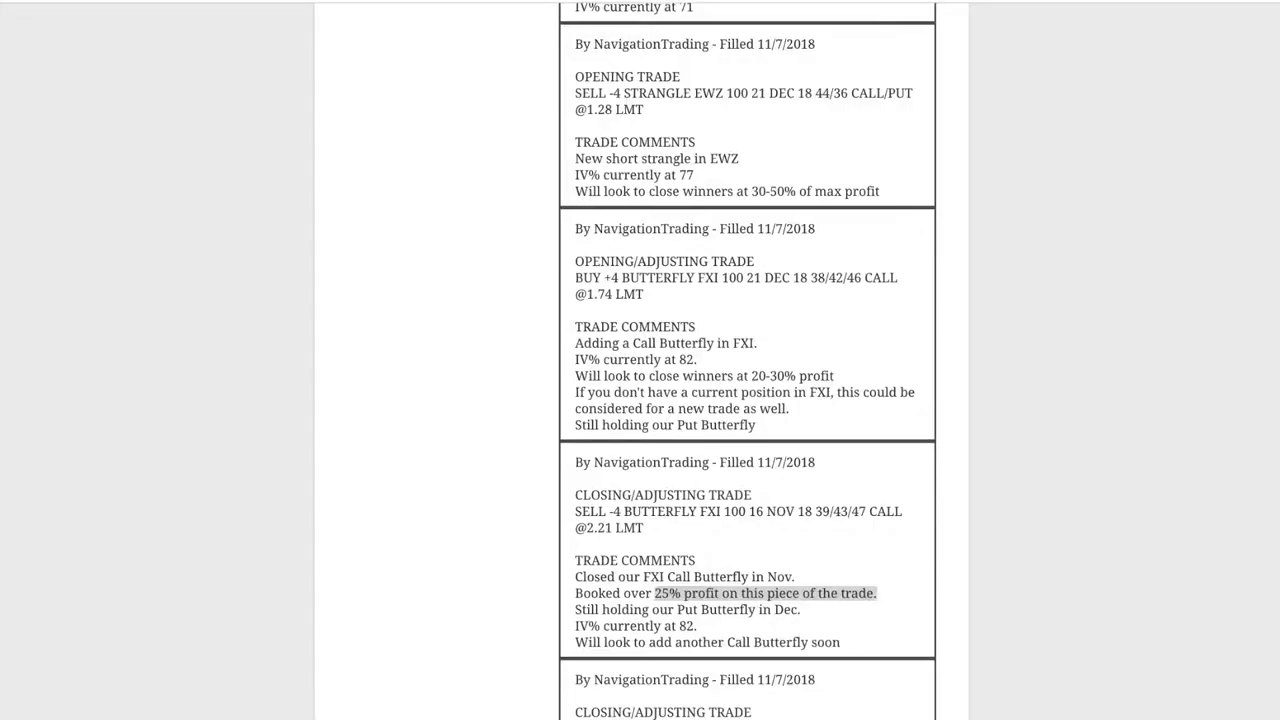
- Highlight the IV% comment in the EWZ 44/36 short strangle alert filled 11/7/2018, and load EWZ in the risk profile
{"action": "scroll", "coordinate": [506, 210], "scroll_direction": "up", "scroll_amount": 3}
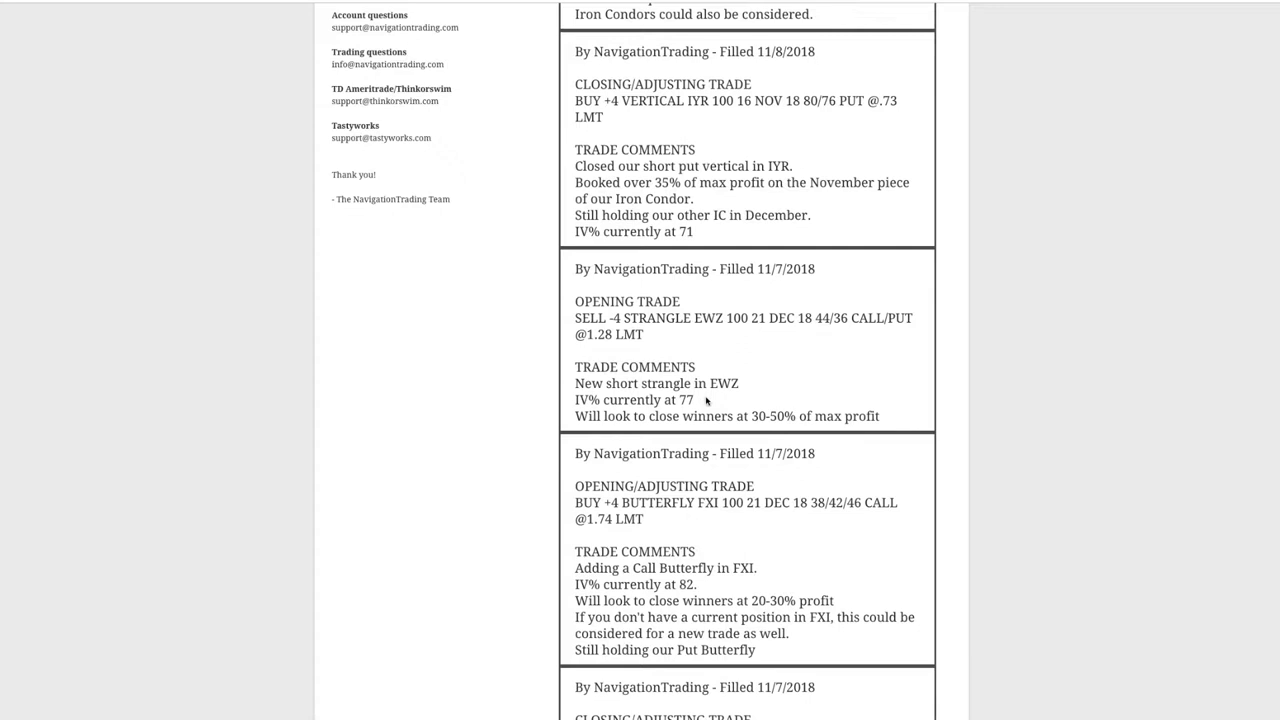
{"action": "left_click_drag", "start_coordinate": [697, 401], "coordinate": [665, 400]}
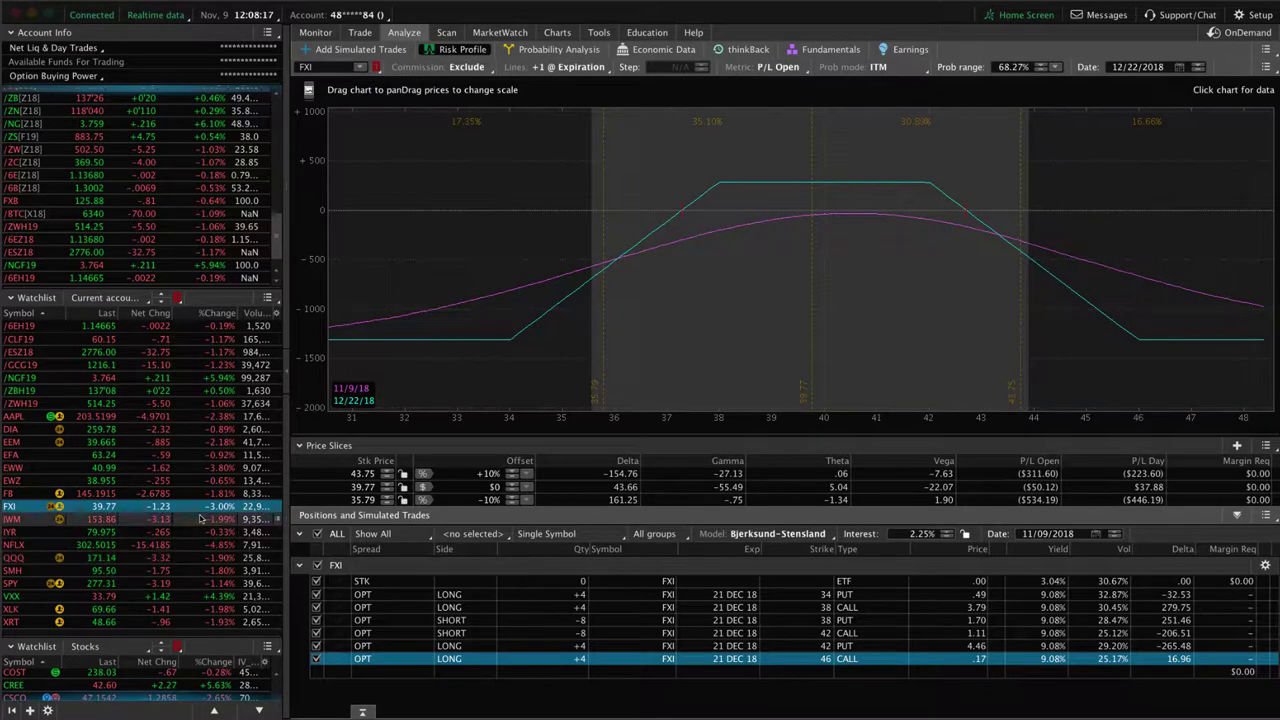
{"action": "left_click", "coordinate": [209, 484]}
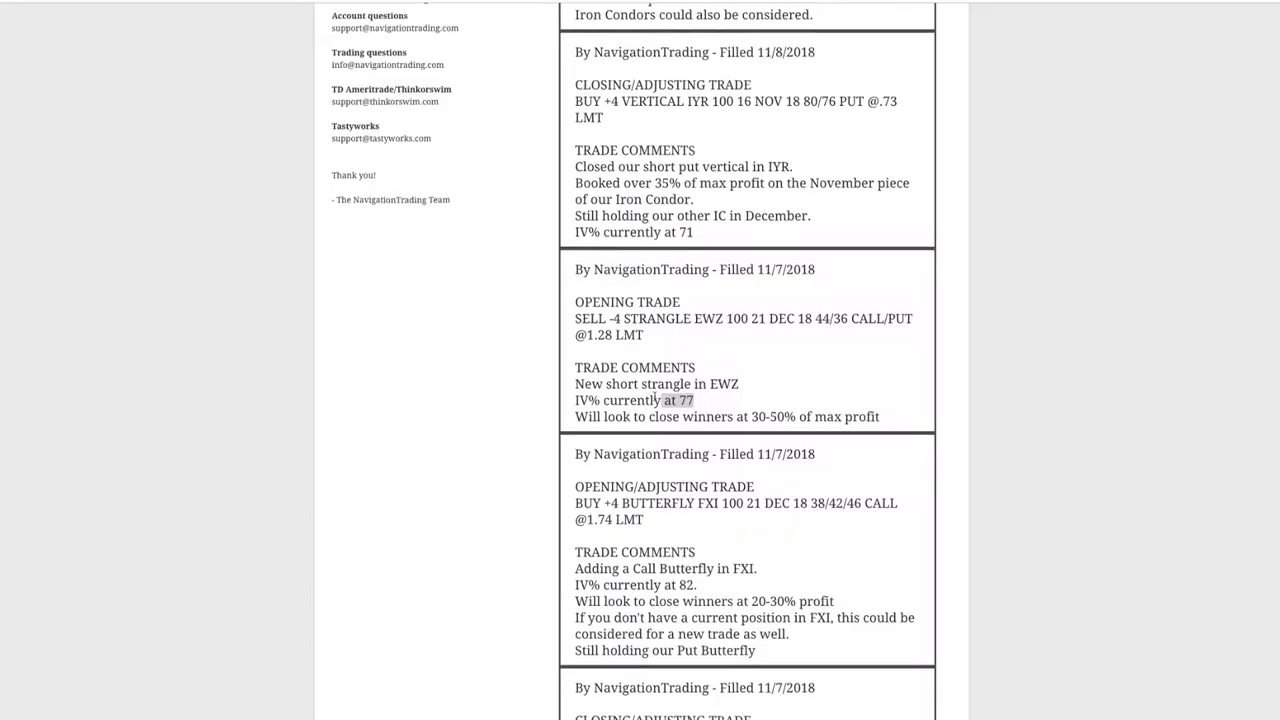
- Highlight the IYR symbol, the 35% of max profit comment and the December IC remark in the alert filled 11/8/2018
{"action": "scroll", "coordinate": [657, 395], "scroll_direction": "up", "scroll_amount": 2}
{"action": "scroll", "coordinate": [657, 395], "scroll_direction": "up", "scroll_amount": 1}
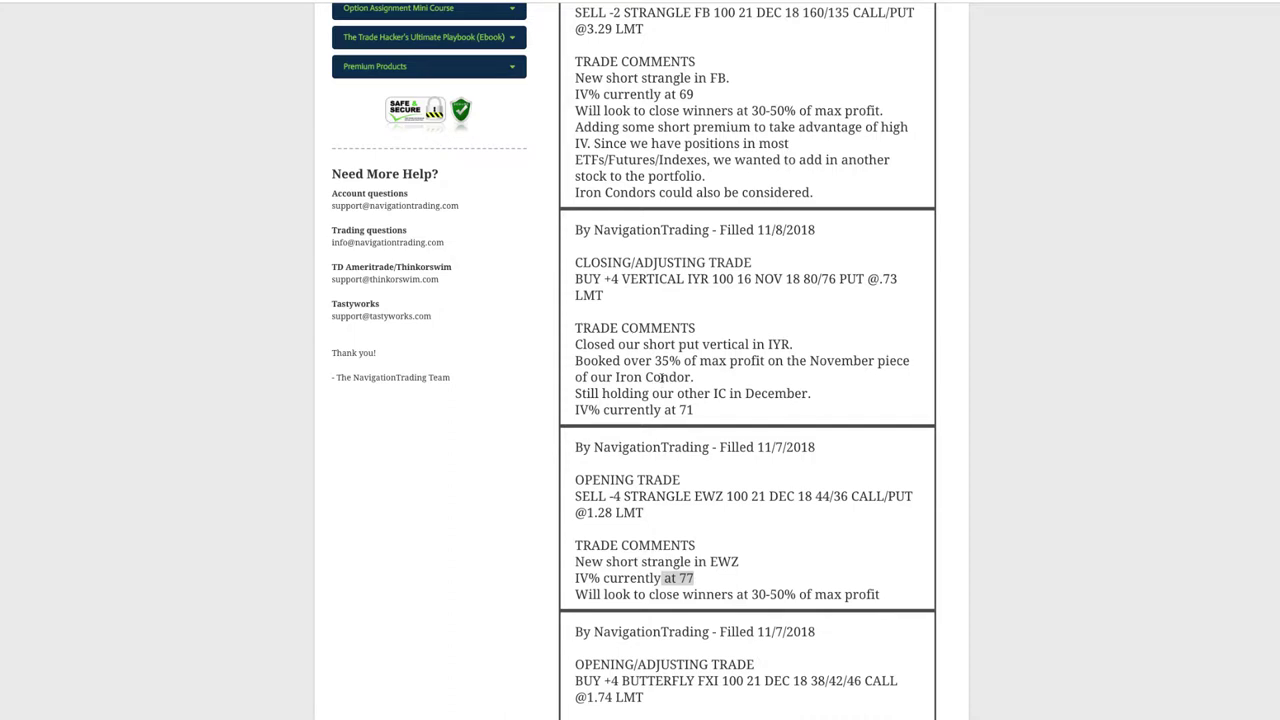
{"action": "double_click", "coordinate": [692, 280]}
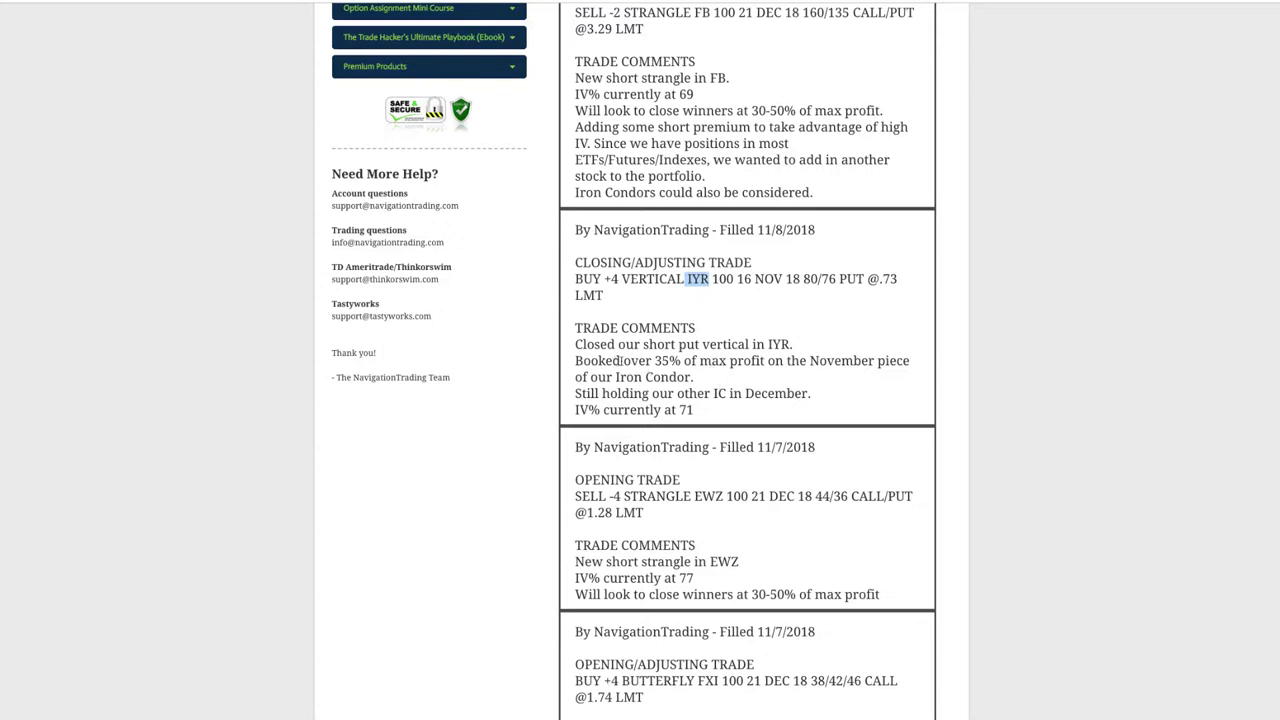
{"action": "left_click_drag", "start_coordinate": [653, 360], "coordinate": [880, 377]}
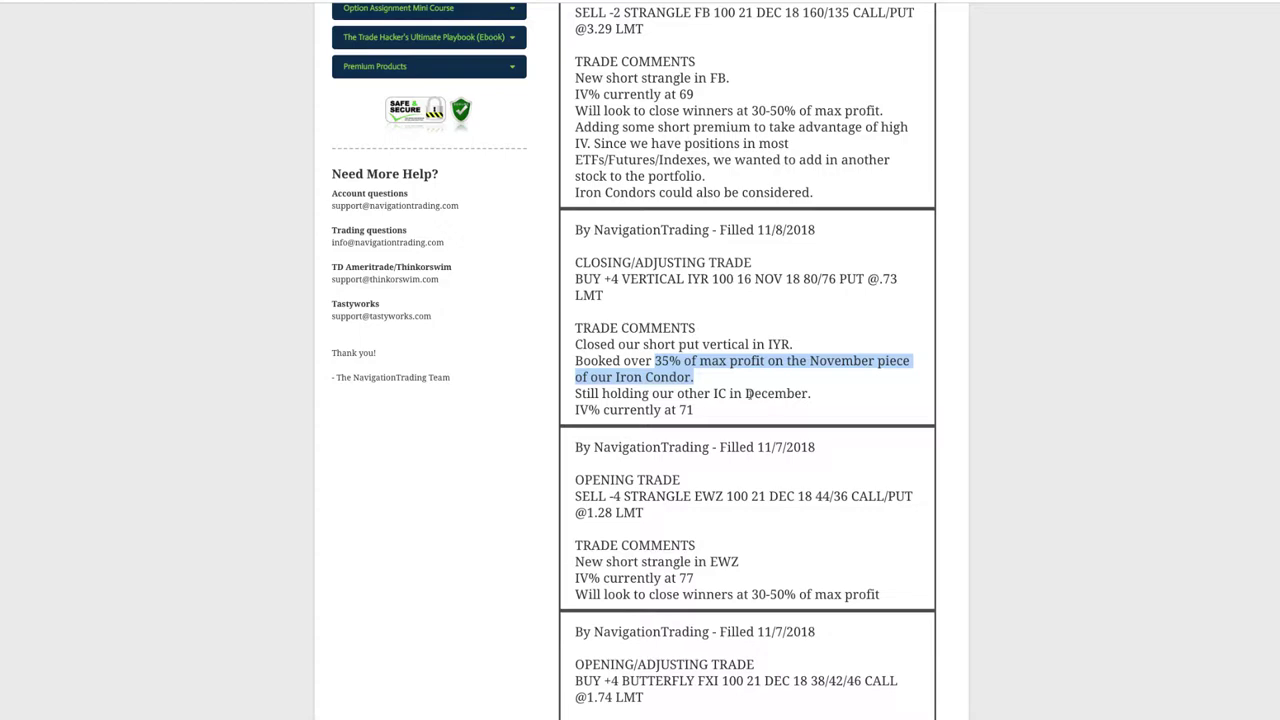
{"action": "left_click_drag", "start_coordinate": [713, 393], "coordinate": [826, 399]}
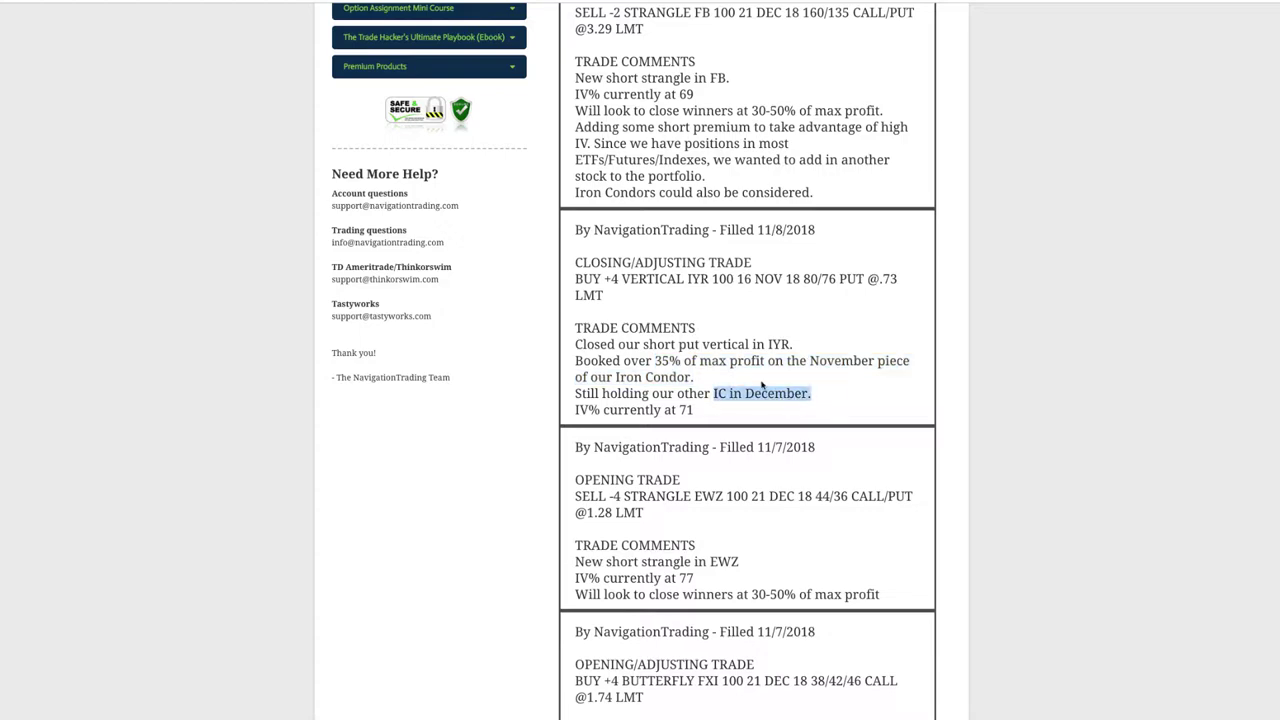
- Load FB for the 160/135 short strangle alert filled 11/9/2018, and zoom its daily chart to August through November
{"action": "scroll", "coordinate": [730, 379], "scroll_direction": "up", "scroll_amount": 5}
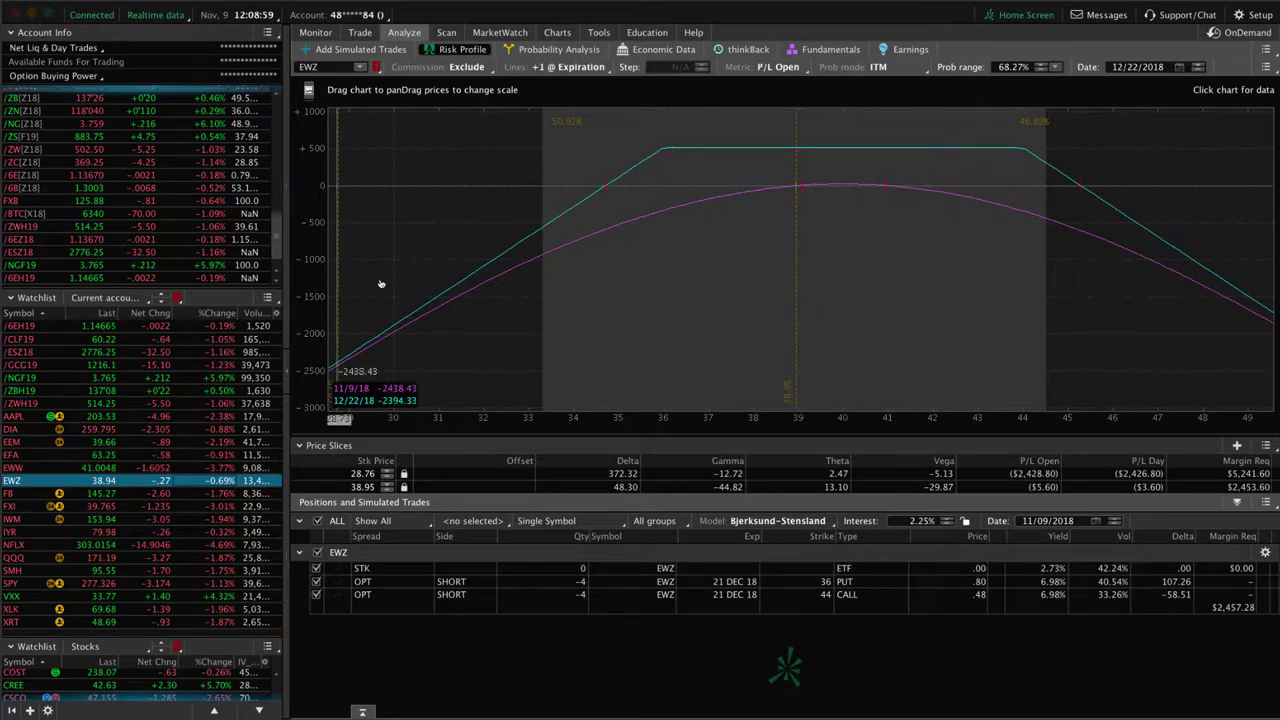
{"action": "left_click", "coordinate": [160, 493]}
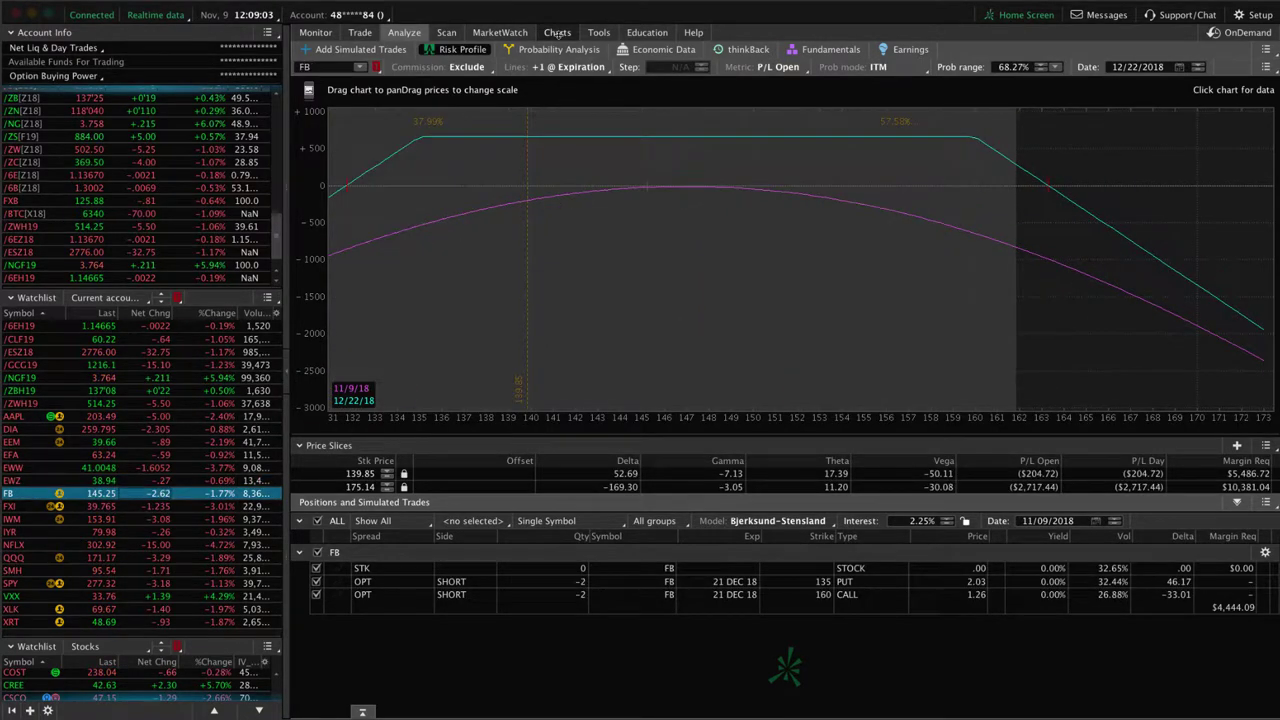
{"action": "left_click", "coordinate": [557, 32]}
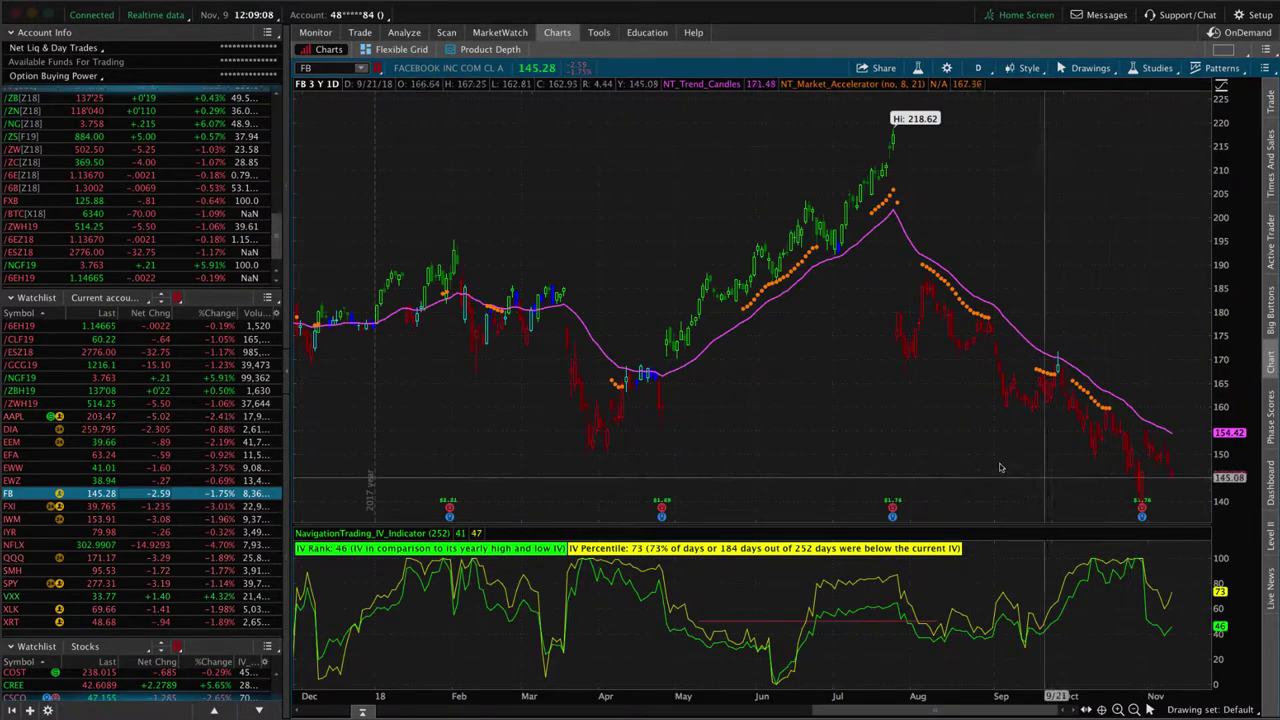
{"action": "left_click_drag", "start_coordinate": [919, 453], "coordinate": [1205, 460]}
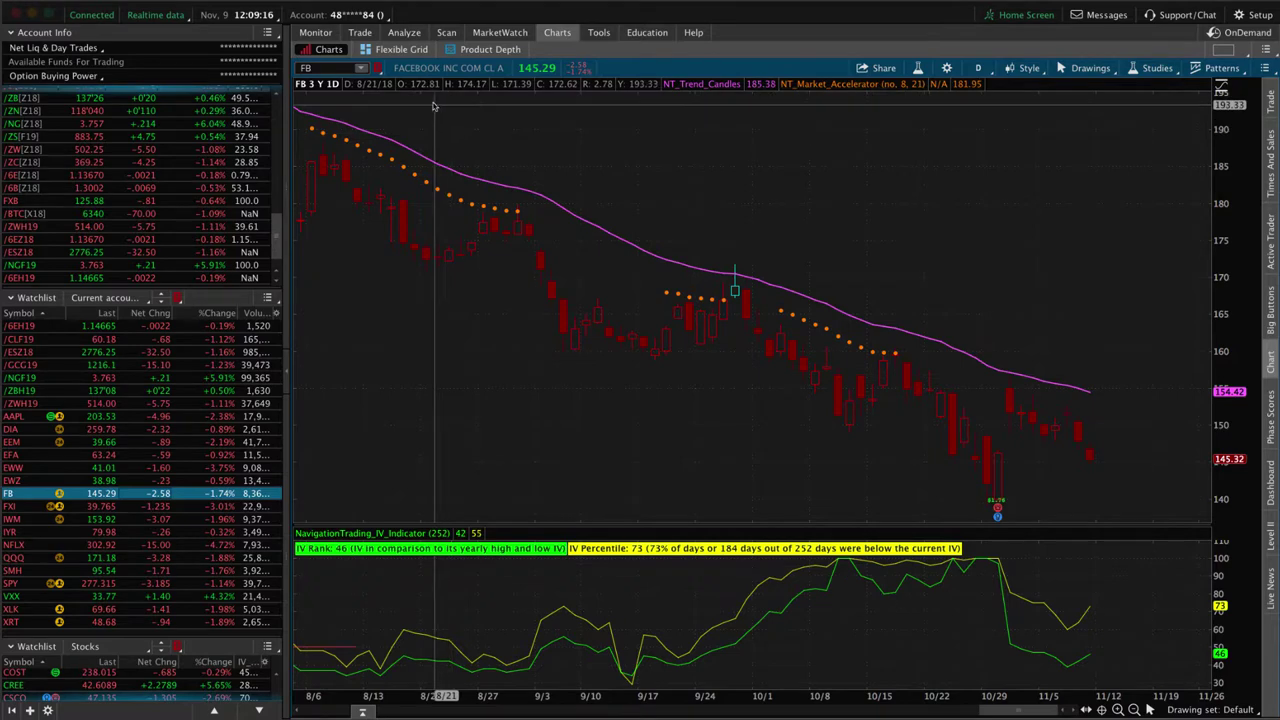
- Examine the FB short strangle's risk profile with the lower price slice moved to about 145.31
{"action": "left_click", "coordinate": [405, 33]}
{"action": "left_click", "coordinate": [378, 78]}
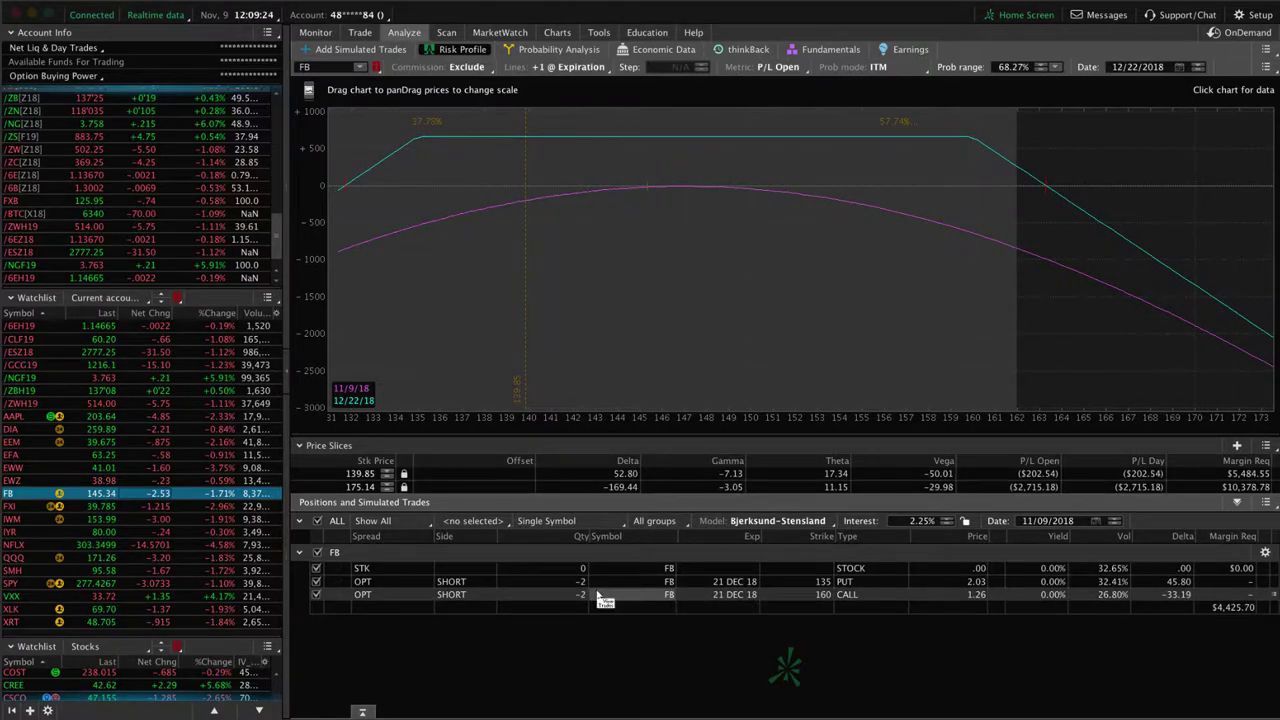
{"action": "left_click", "coordinate": [647, 313]}
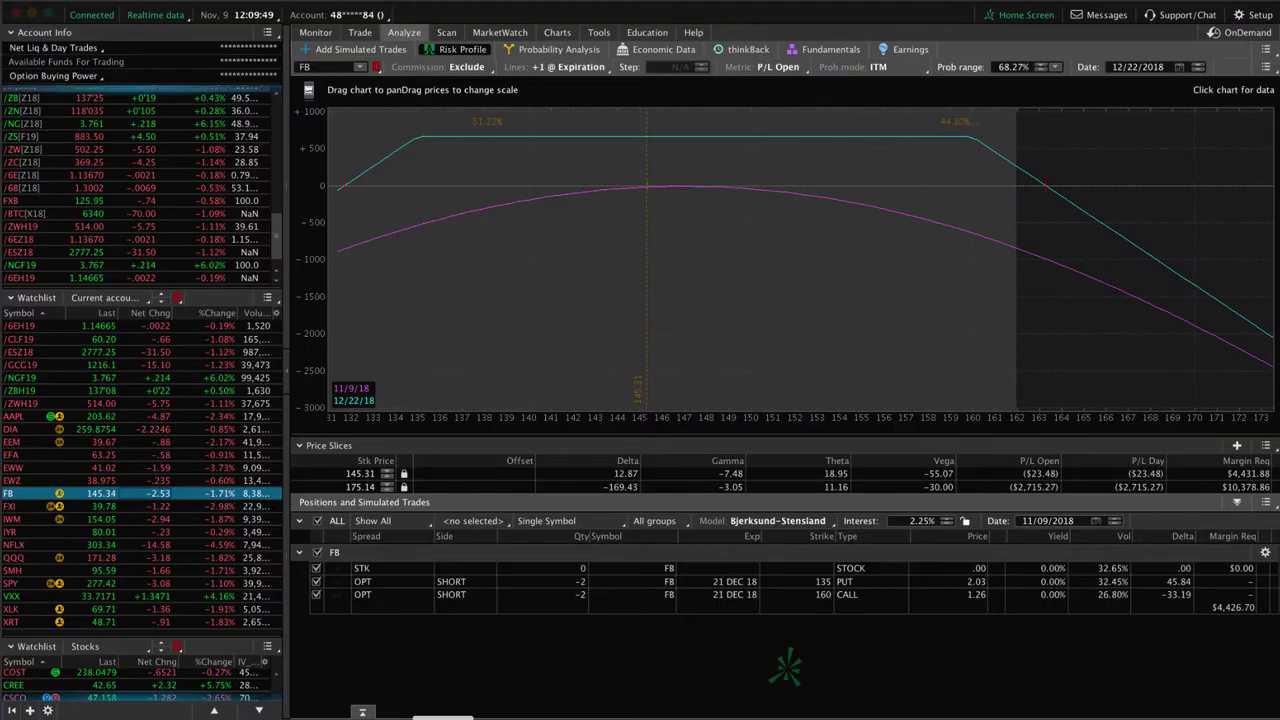
- Load EWW and examine only its 42 put and 44 call in the risk profile, excluding the 39 put and 46 call
{"action": "left_click", "coordinate": [178, 468]}
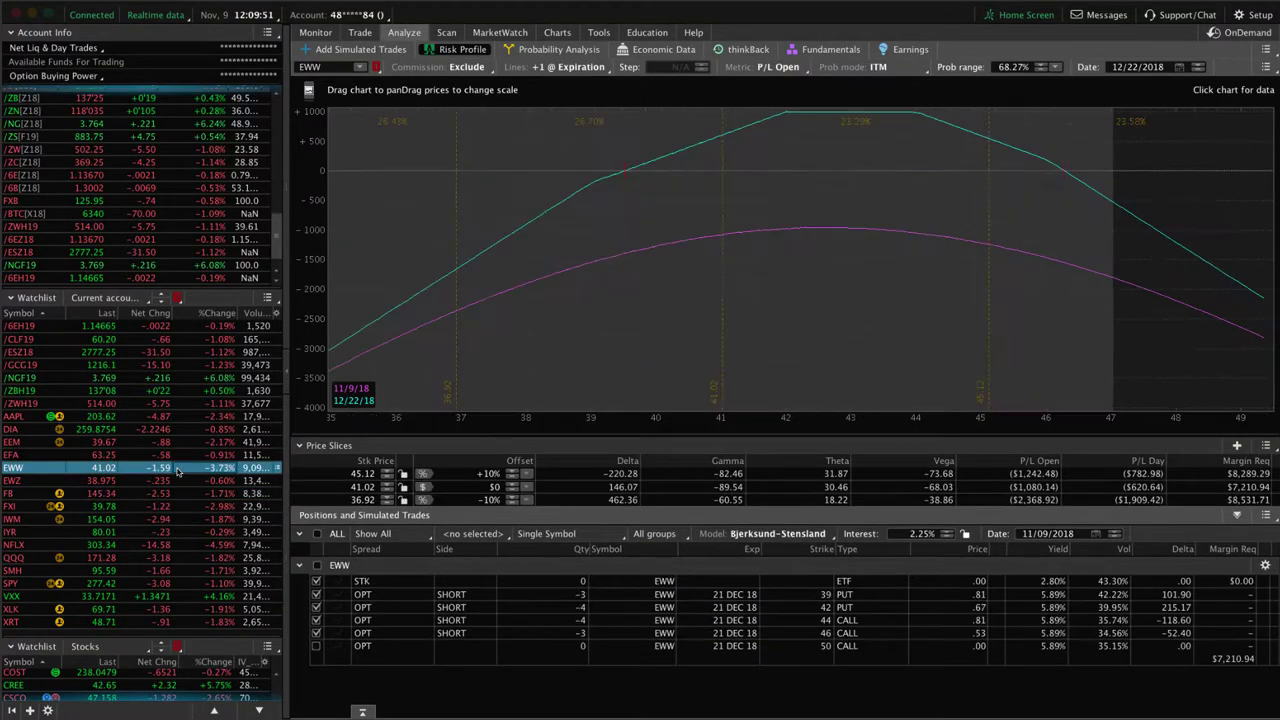
{"action": "left_click", "coordinate": [330, 633]}
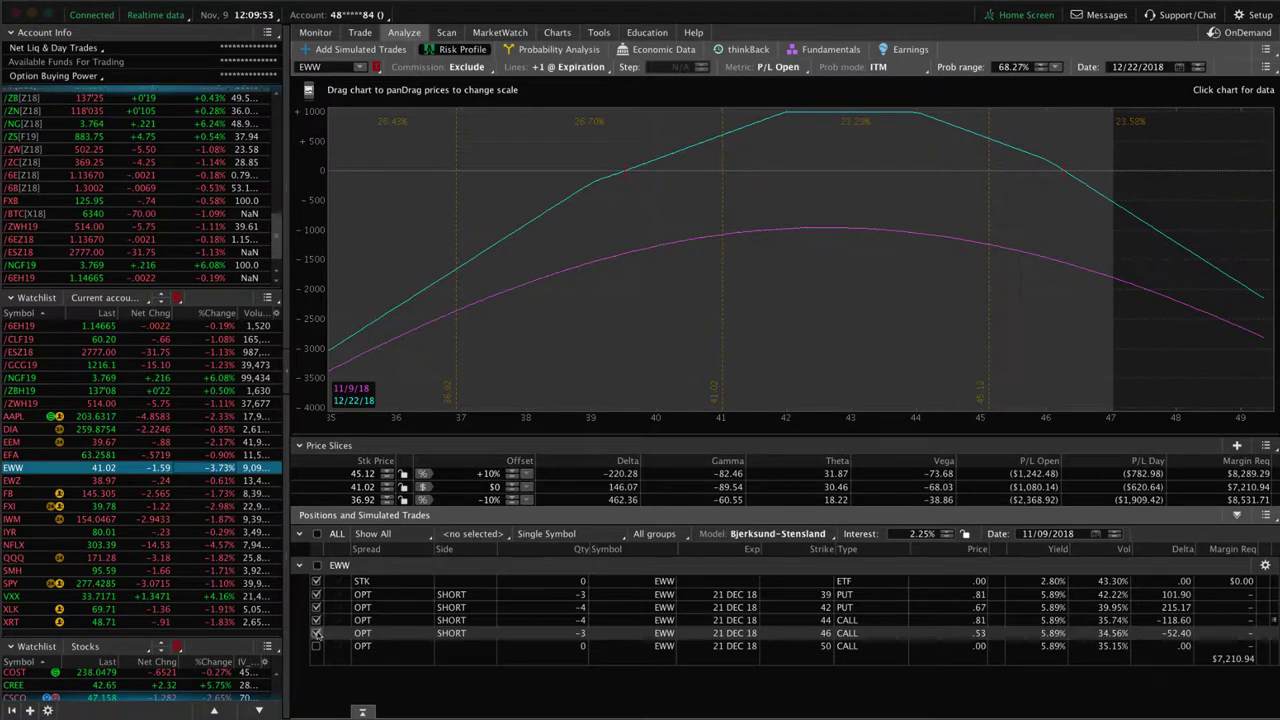
{"action": "left_click", "coordinate": [316, 597]}
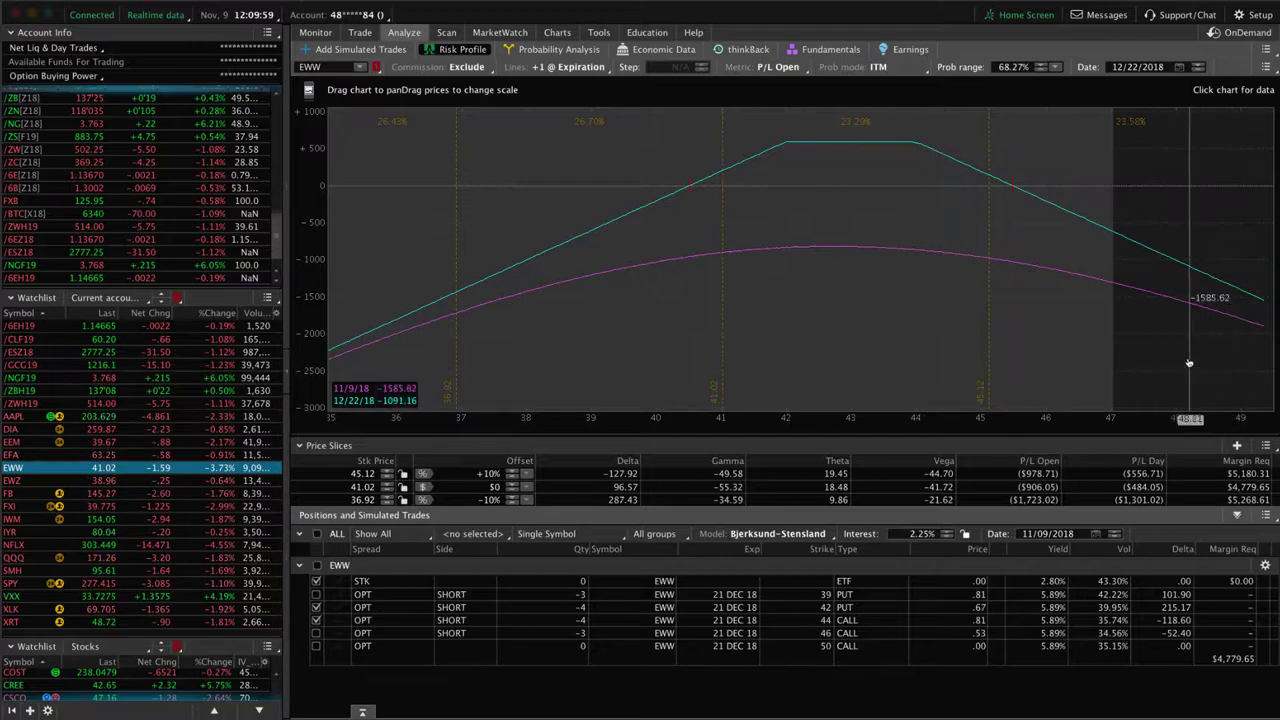
{"action": "left_click_drag", "start_coordinate": [1195, 380], "coordinate": [1014, 365]}
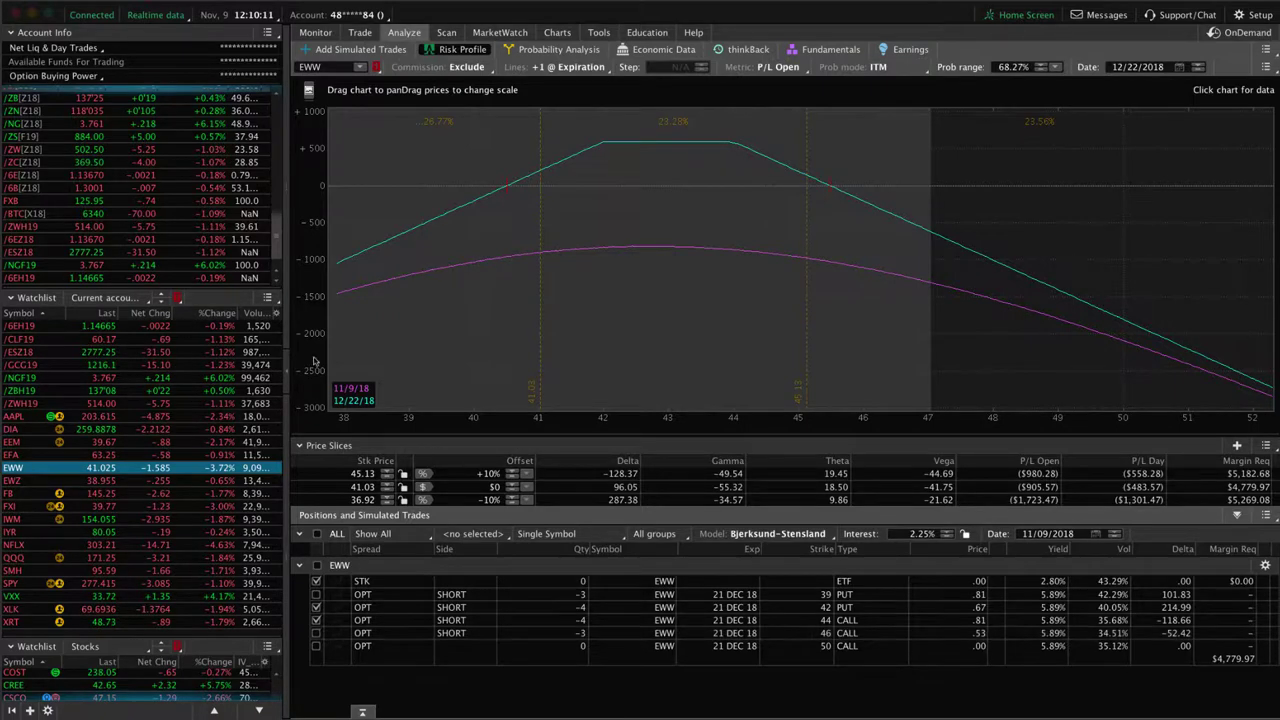
- Check the EWW option expirations, and switch the risk profile to only the 39 put and 46 call
{"action": "left_click", "coordinate": [360, 33]}
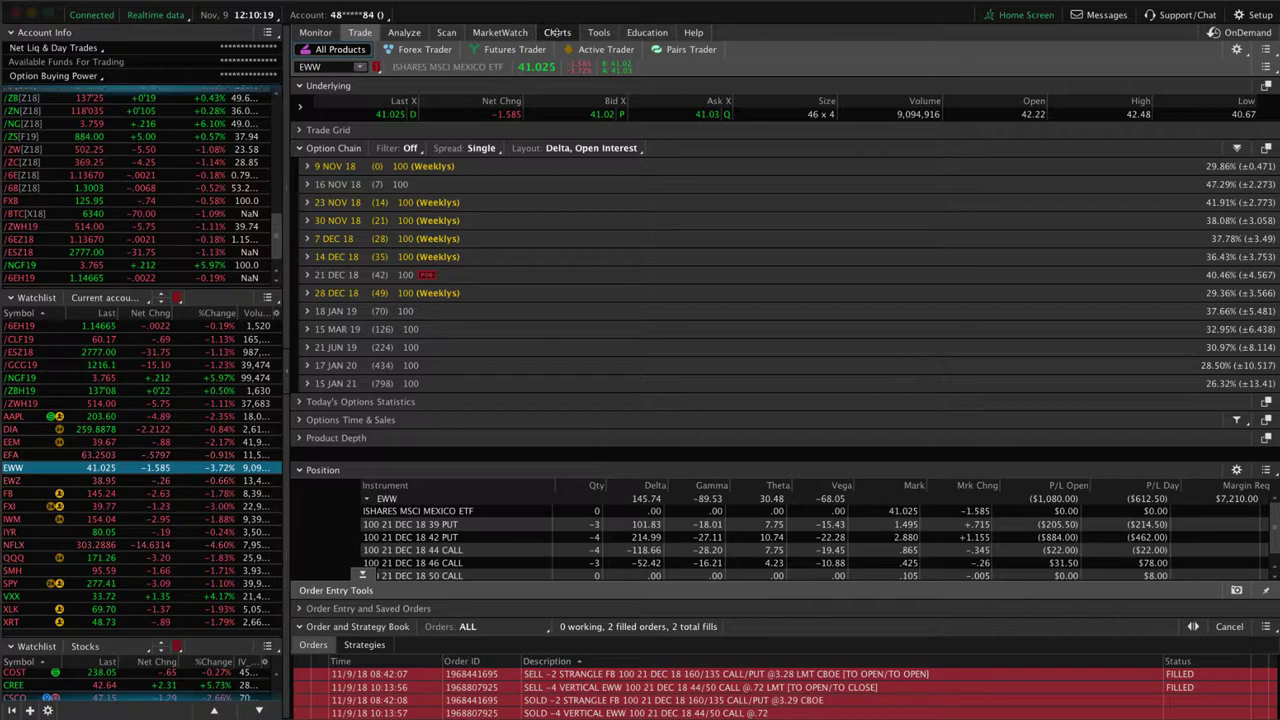
{"action": "left_click", "coordinate": [404, 32]}
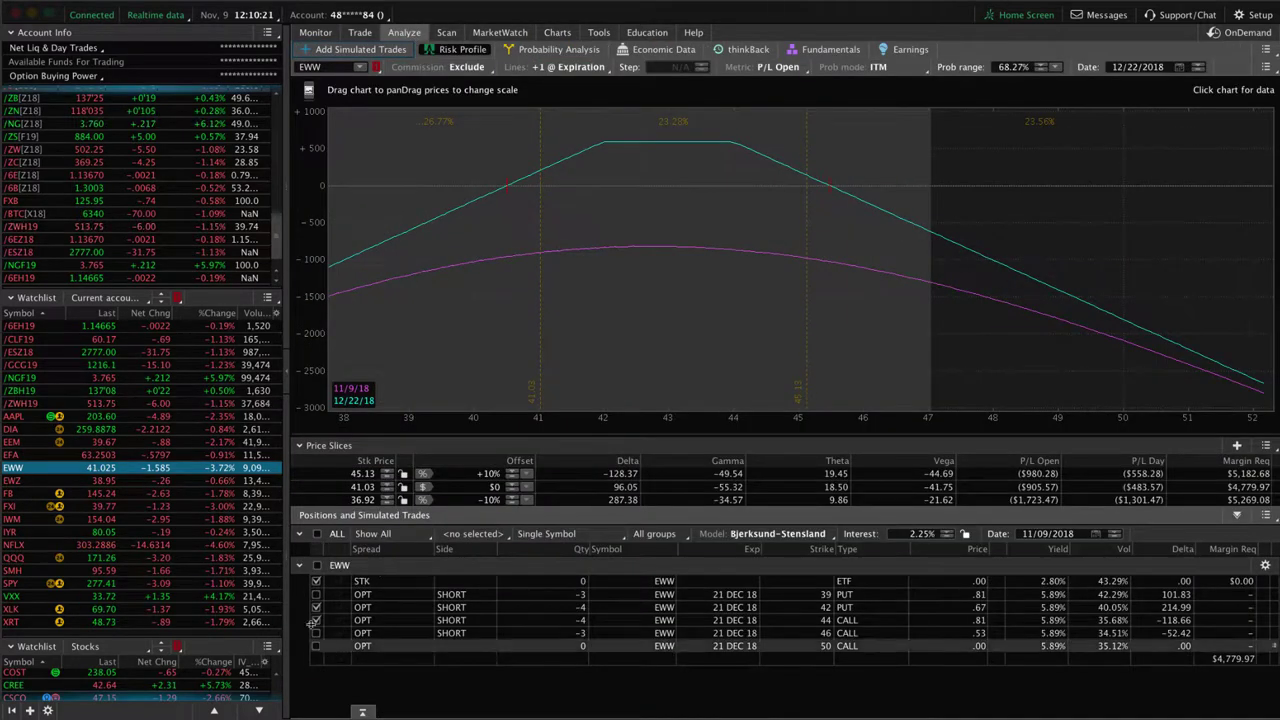
{"action": "left_click", "coordinate": [316, 607]}
{"action": "left_click", "coordinate": [316, 620]}
{"action": "left_click", "coordinate": [316, 633]}
{"action": "left_click", "coordinate": [316, 633]}
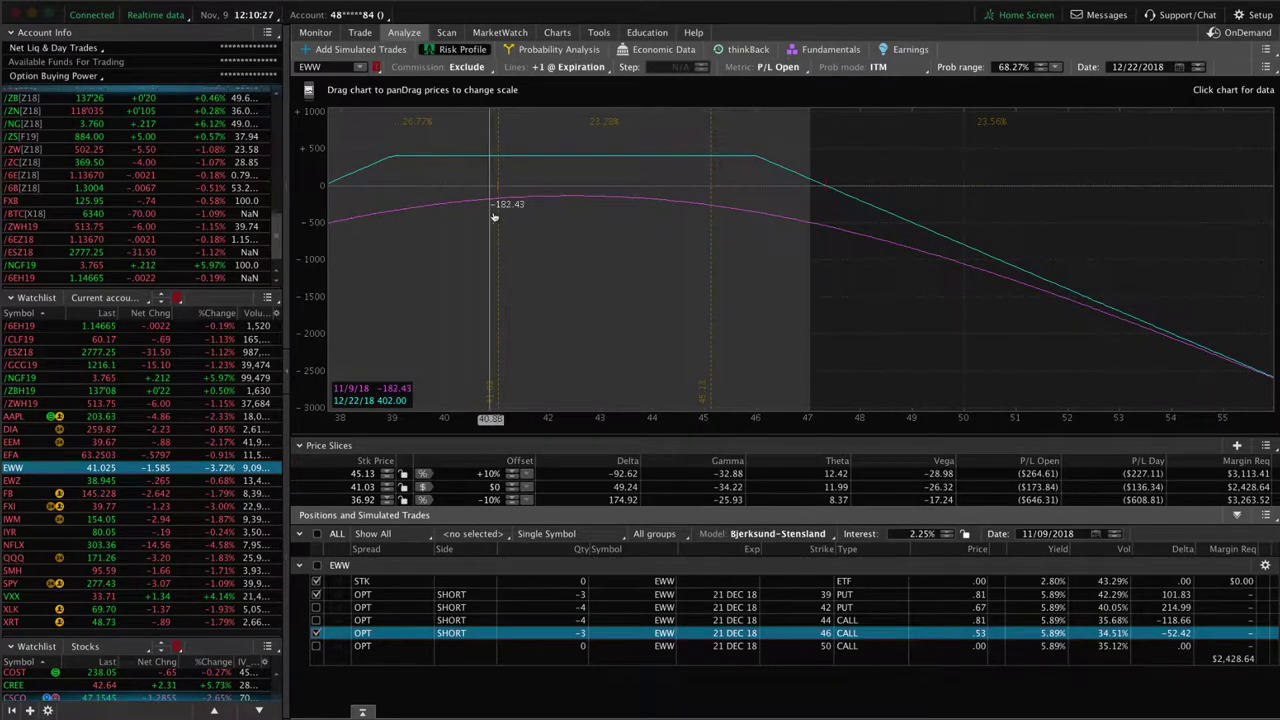
- Check the EWW daily chart and IV indicator, and re-examine the 39/46 short strangle's risk profile around the current price
{"action": "left_click", "coordinate": [558, 34]}
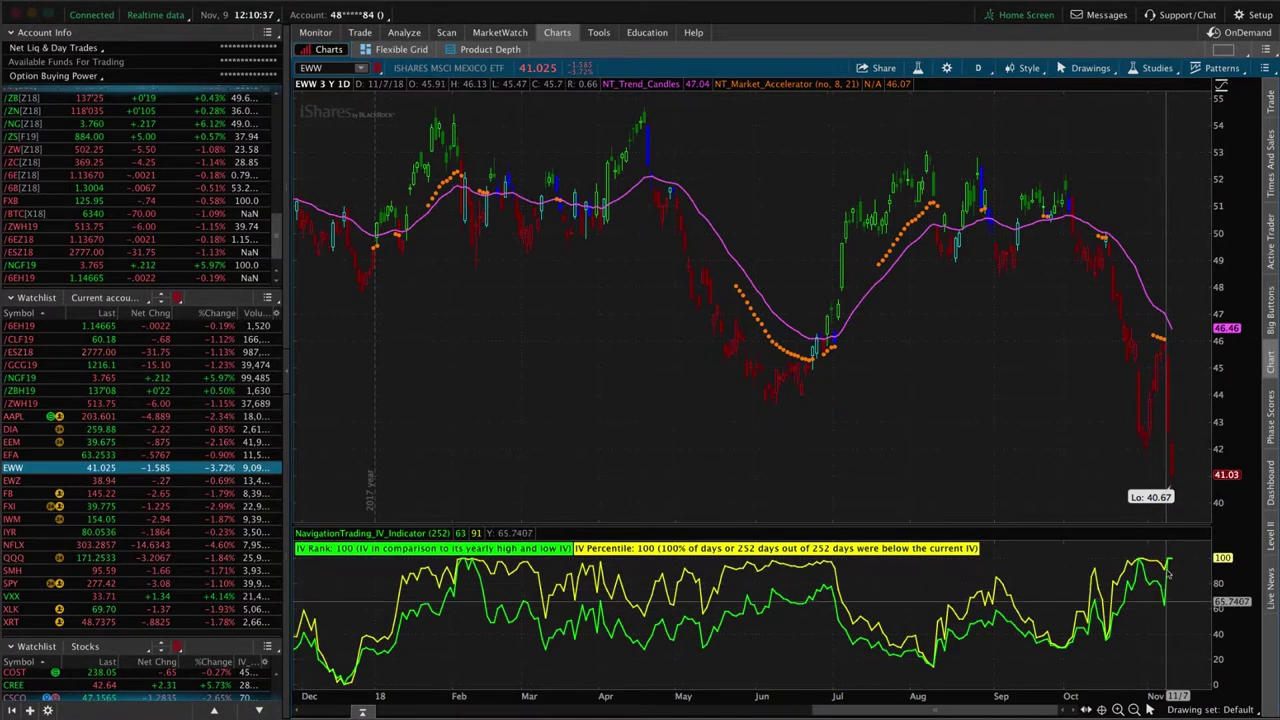
{"action": "left_click", "coordinate": [404, 32]}
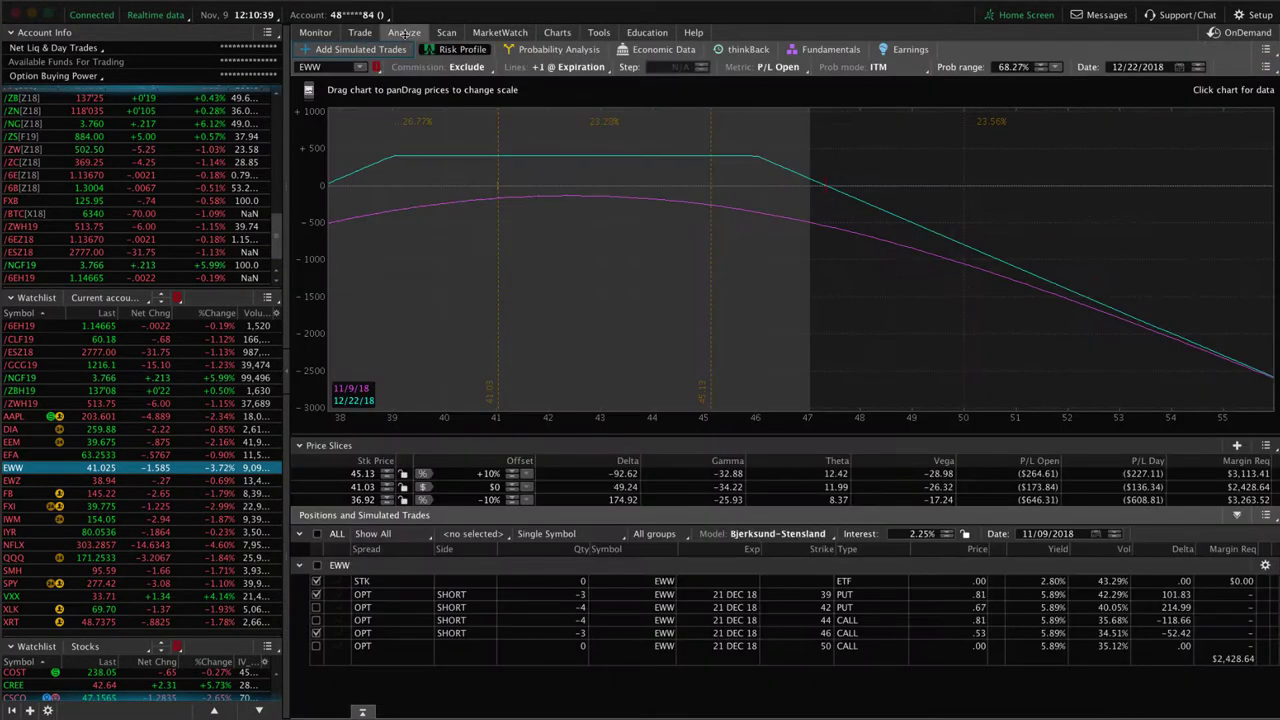
{"action": "left_click_drag", "start_coordinate": [580, 372], "coordinate": [786, 377]}
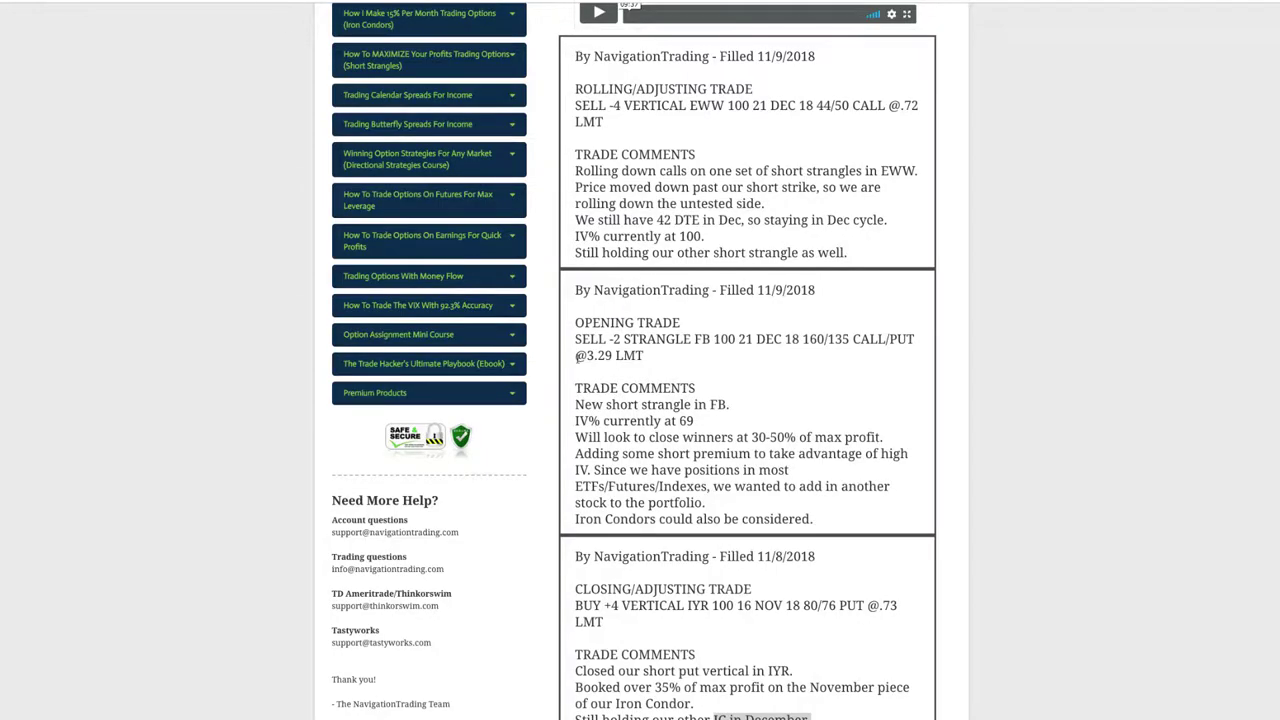
- Go to the newest alerts, and load /ESZ18 to examine its 2700/2750 put spread in the risk profile
{"action": "scroll", "coordinate": [591, 352], "scroll_direction": "up", "scroll_amount": 4}
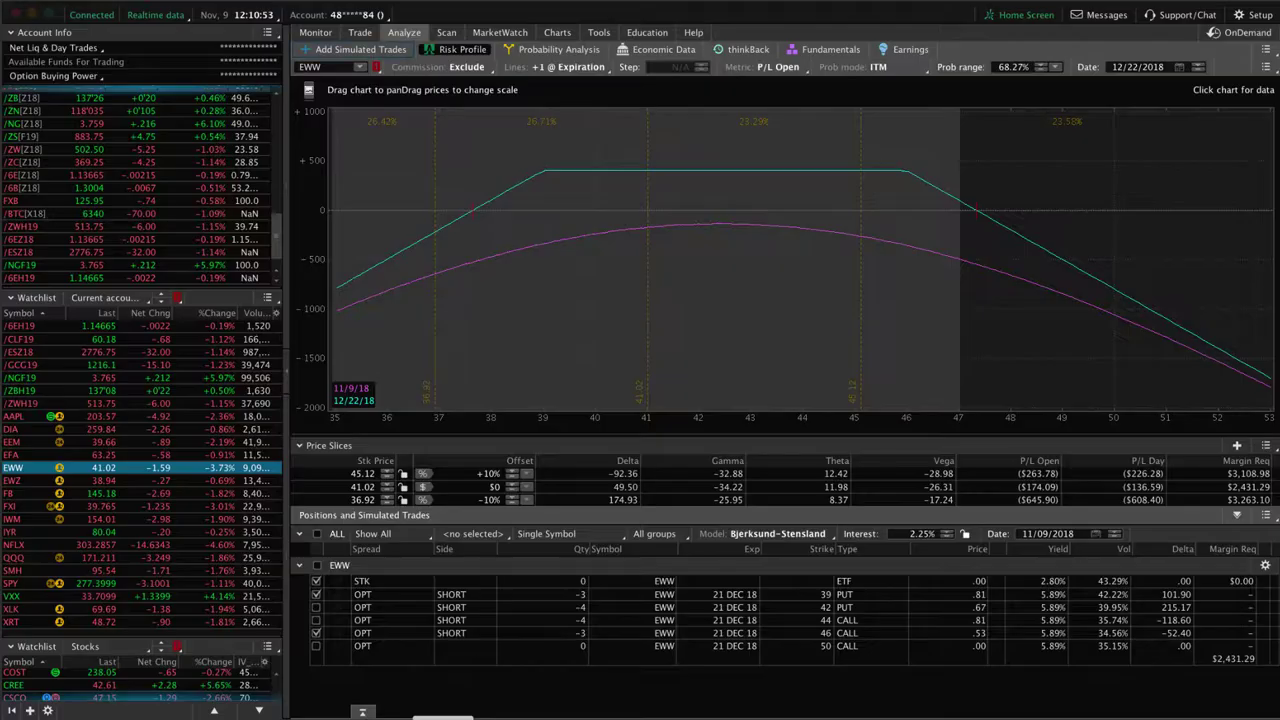
{"action": "left_click", "coordinate": [204, 353]}
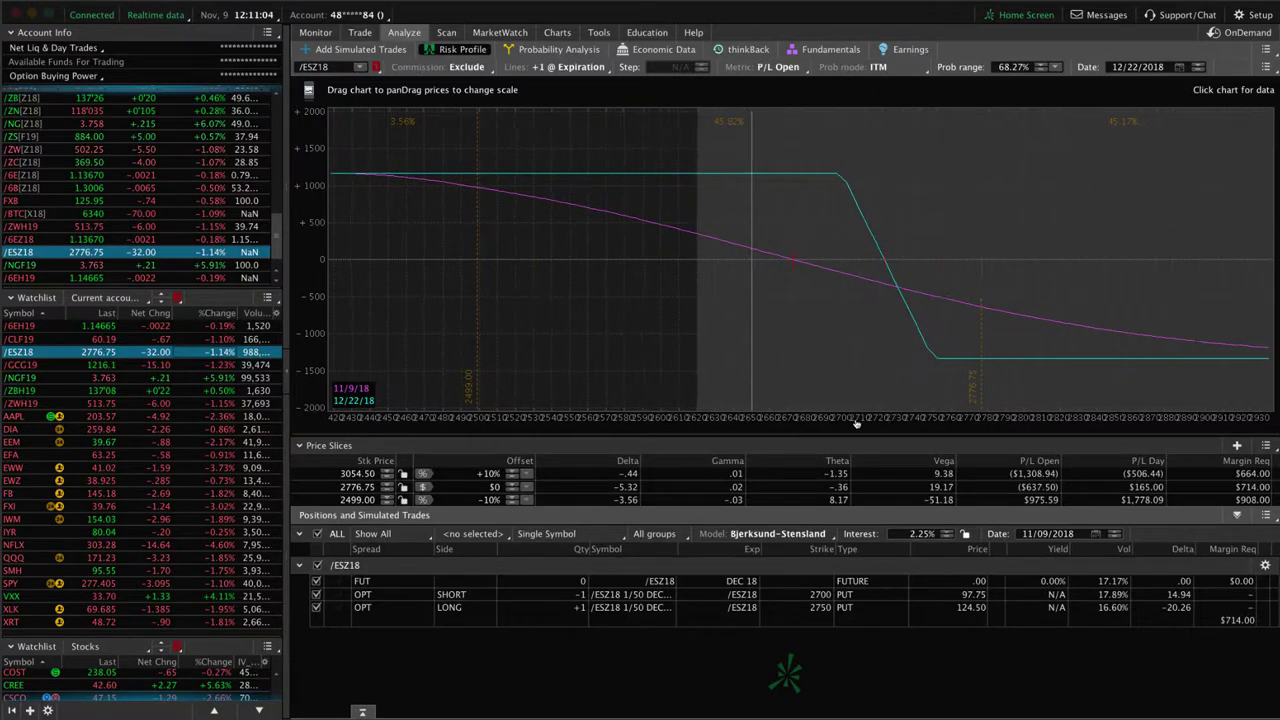
{"action": "scroll", "coordinate": [856, 424], "scroll_direction": "up", "scroll_amount": 3}
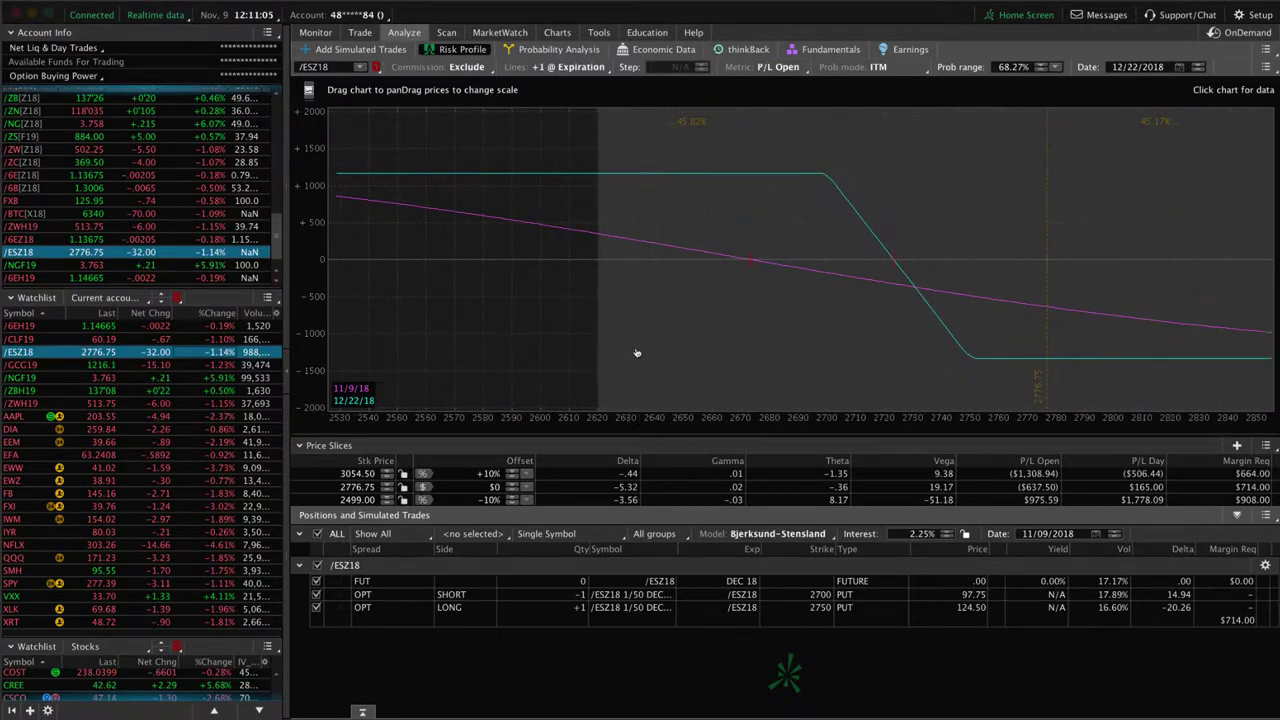
- Check the /ESZ18 option expirations, and re-examine the 2700/2750 put spread's risk profile around the current price
{"action": "left_click_drag", "start_coordinate": [636, 352], "coordinate": [474, 349]}
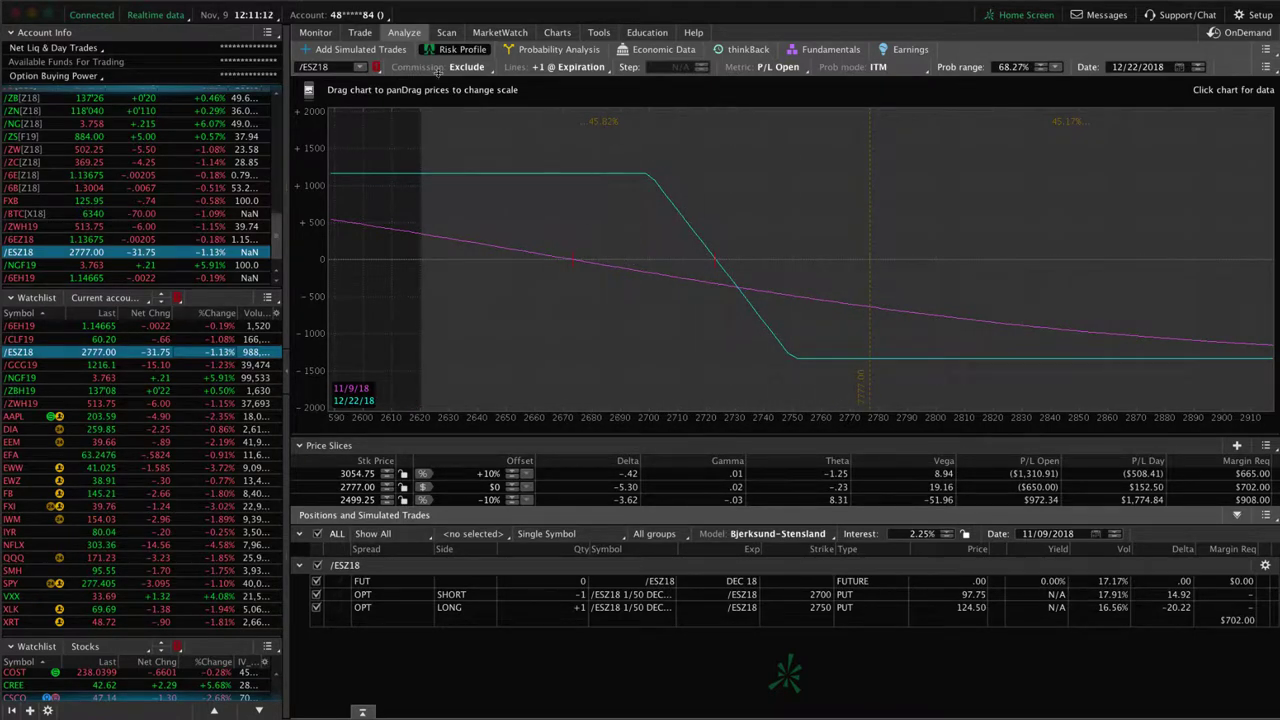
{"action": "left_click", "coordinate": [360, 32]}
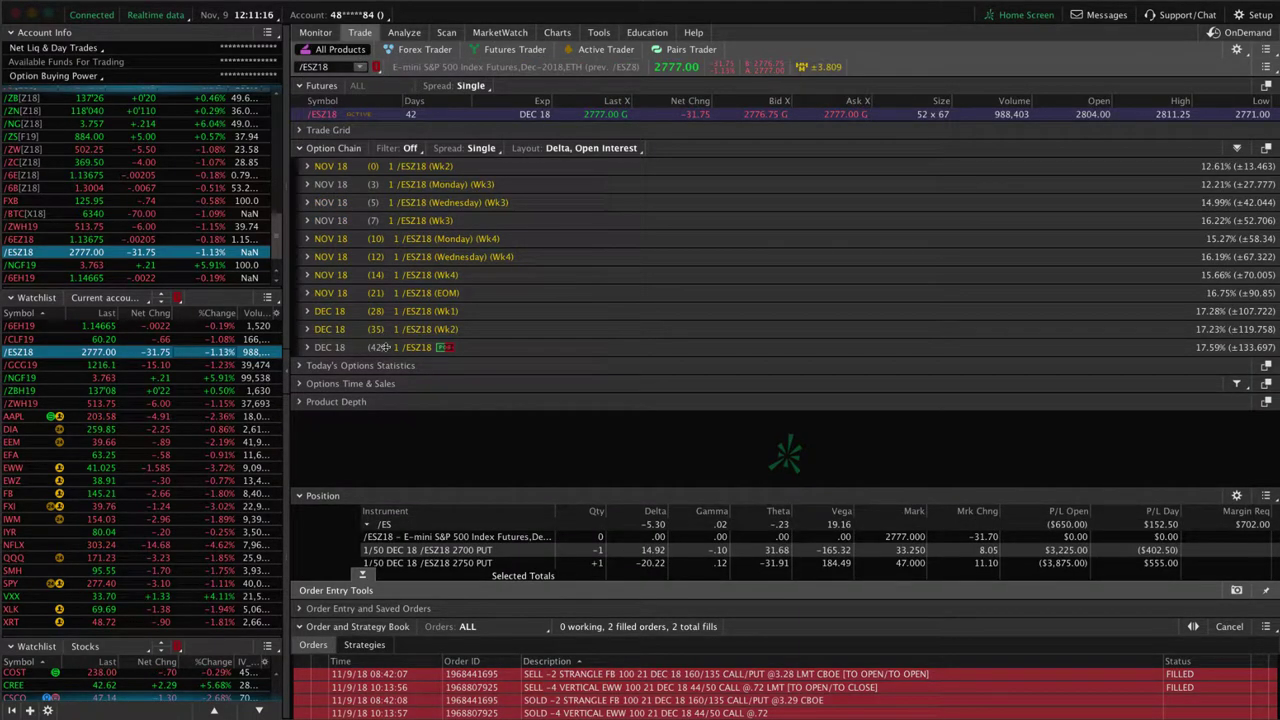
{"action": "left_click", "coordinate": [404, 32]}
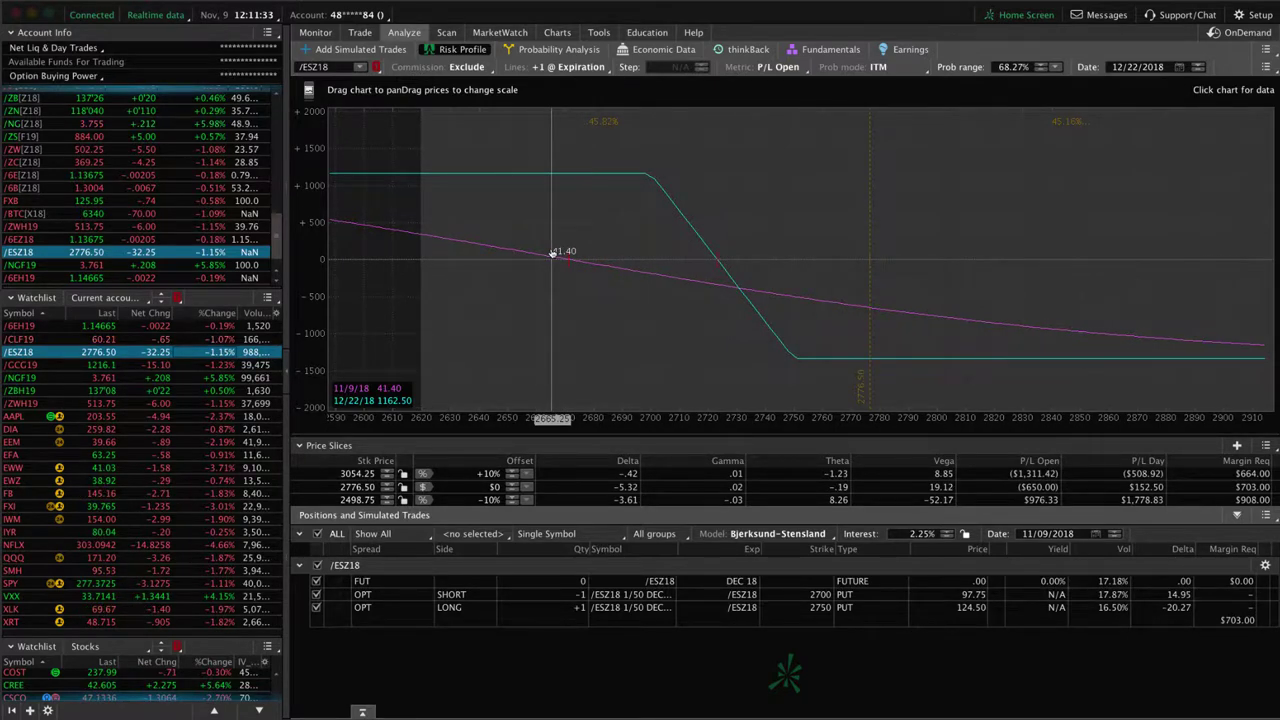
- Examine the risk profiles of the /ZBH19 135/142 short strangle and the AAPL 210/220 put spread
{"action": "left_click", "coordinate": [218, 391]}
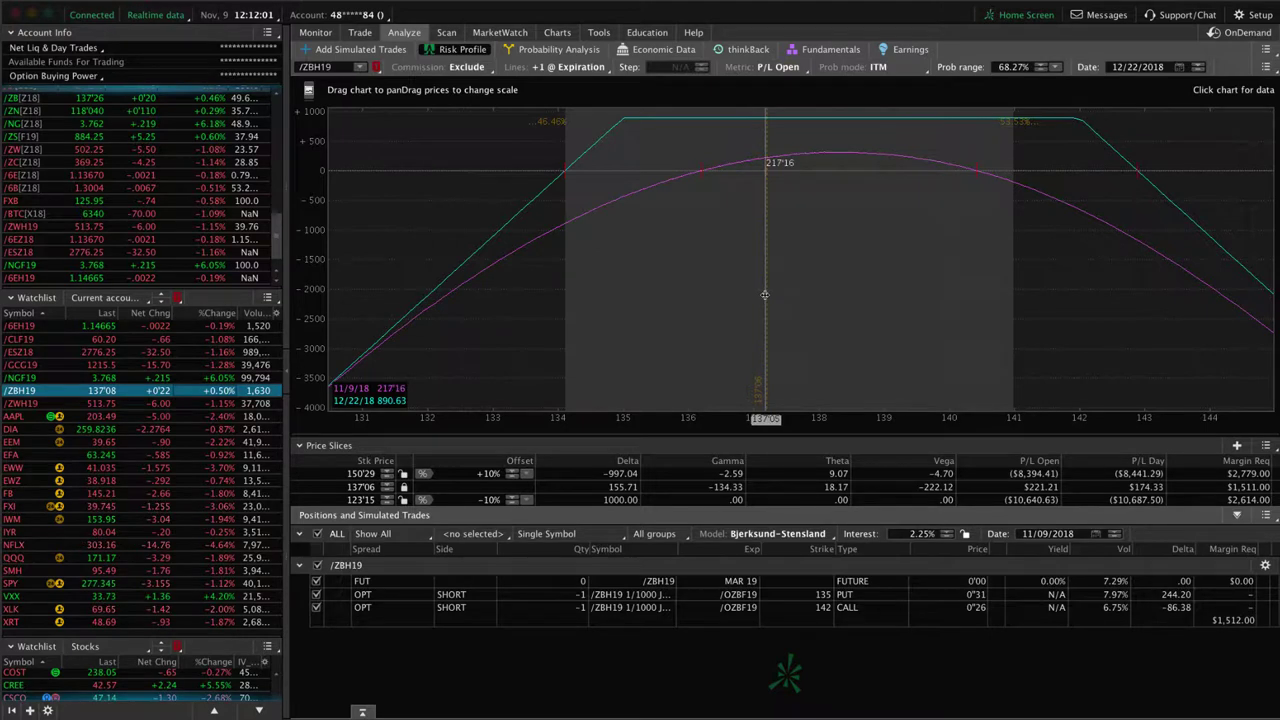
{"action": "left_click", "coordinate": [214, 418]}
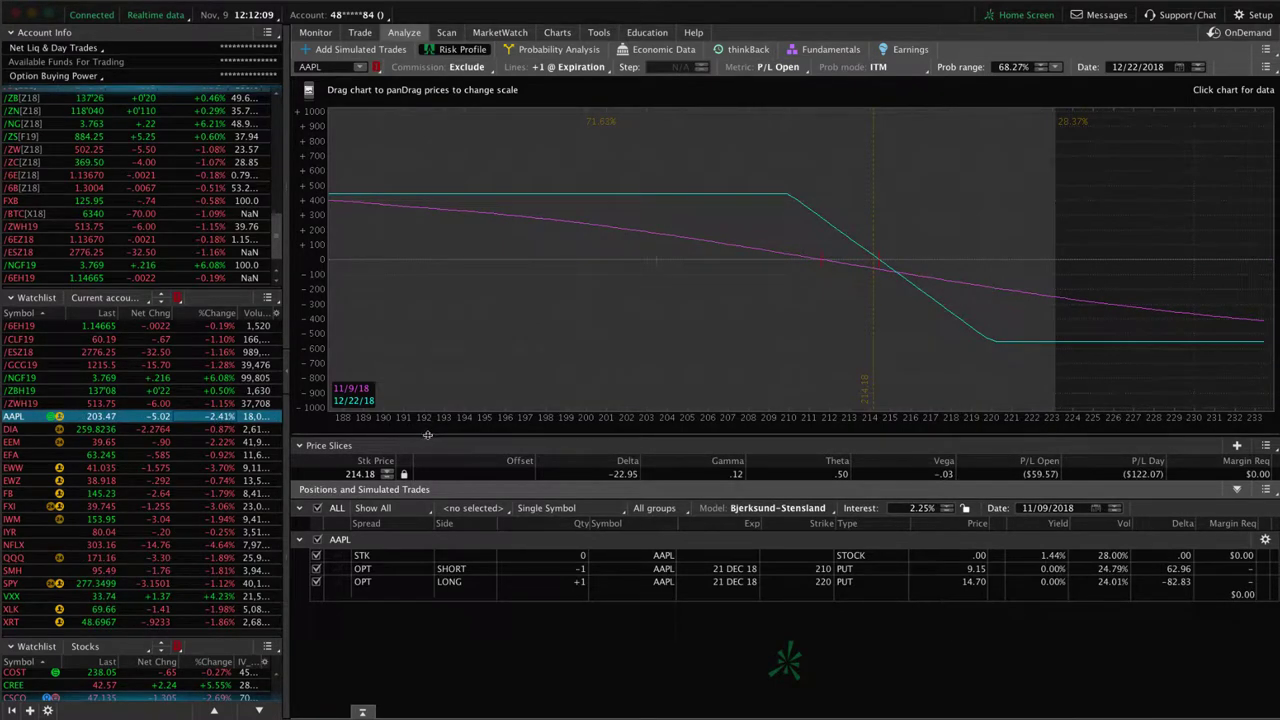
{"action": "left_click_drag", "start_coordinate": [737, 427], "coordinate": [828, 420]}
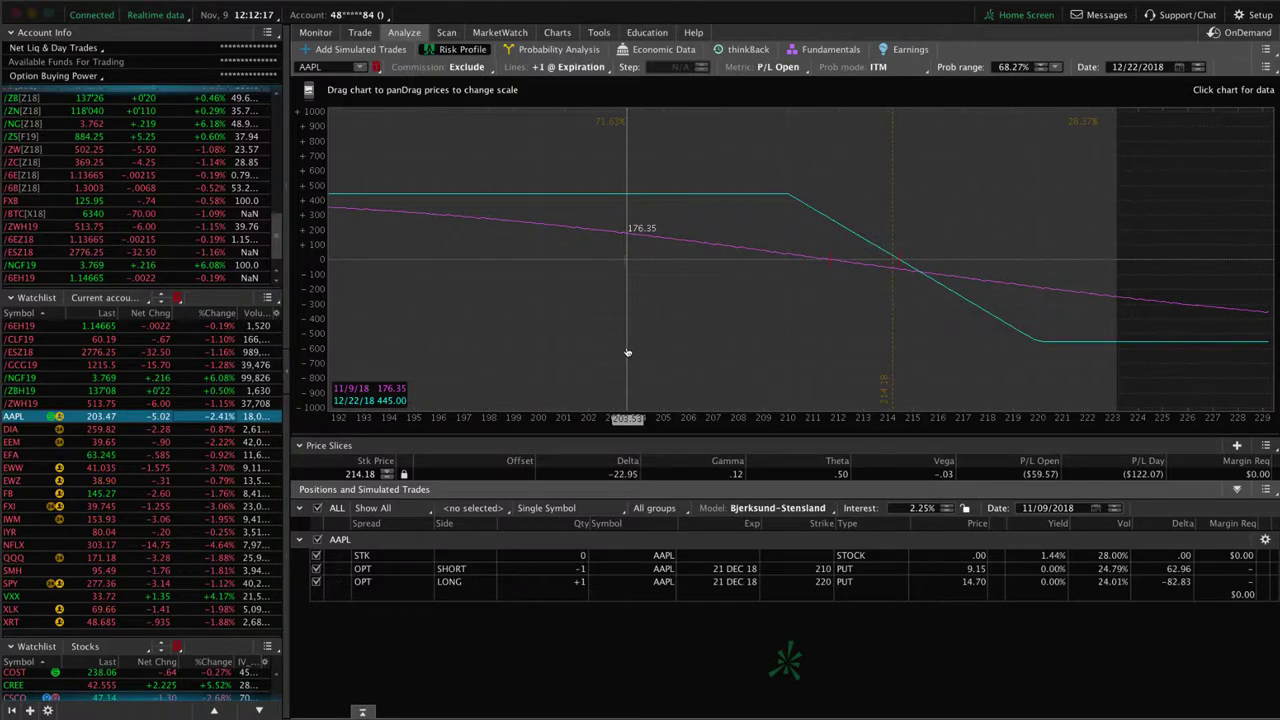
- Check AAPL's daily chart with the IV indicator and its option expirations, and return to its risk profile
{"action": "left_click", "coordinate": [557, 32]}
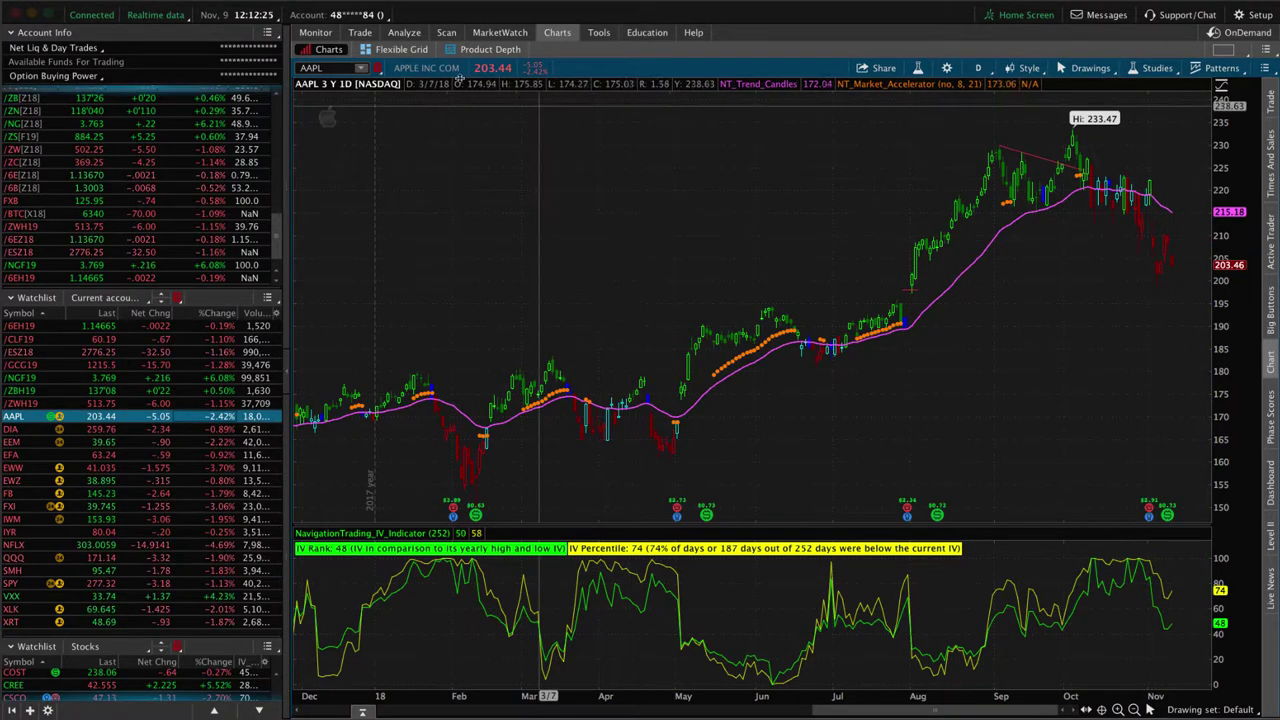
{"action": "left_click", "coordinate": [404, 32]}
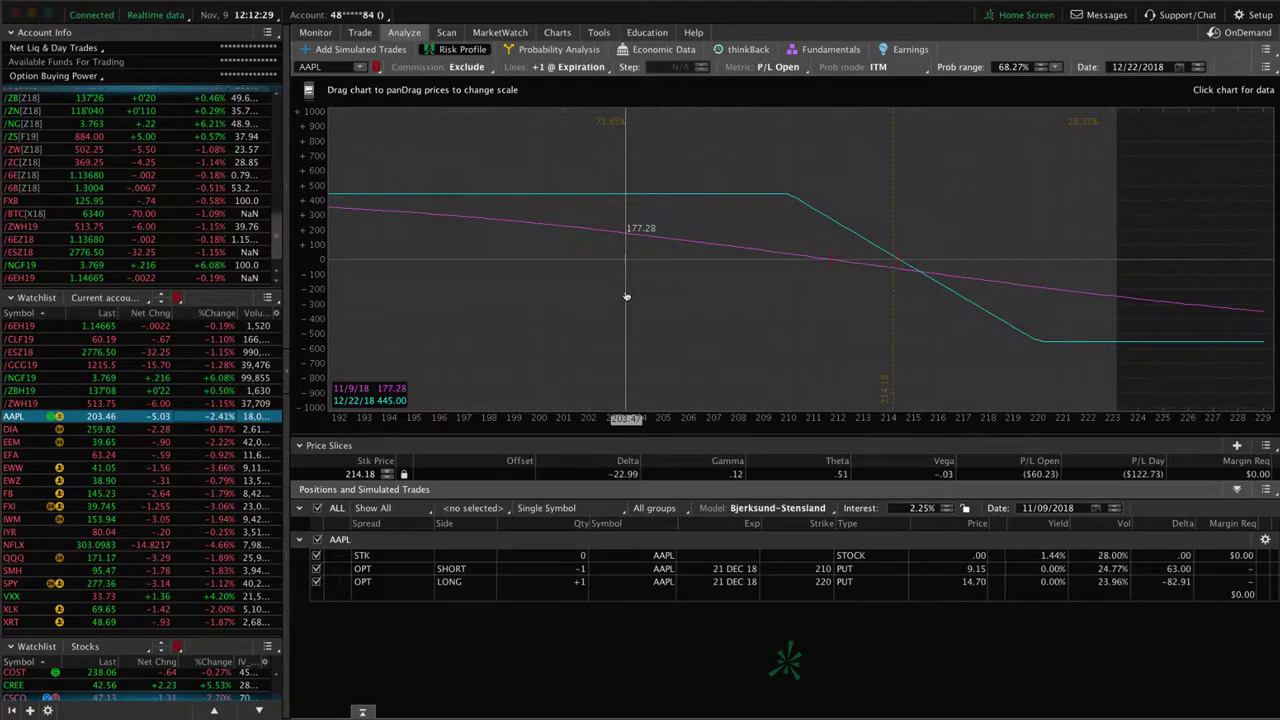
{"action": "left_click", "coordinate": [359, 32]}
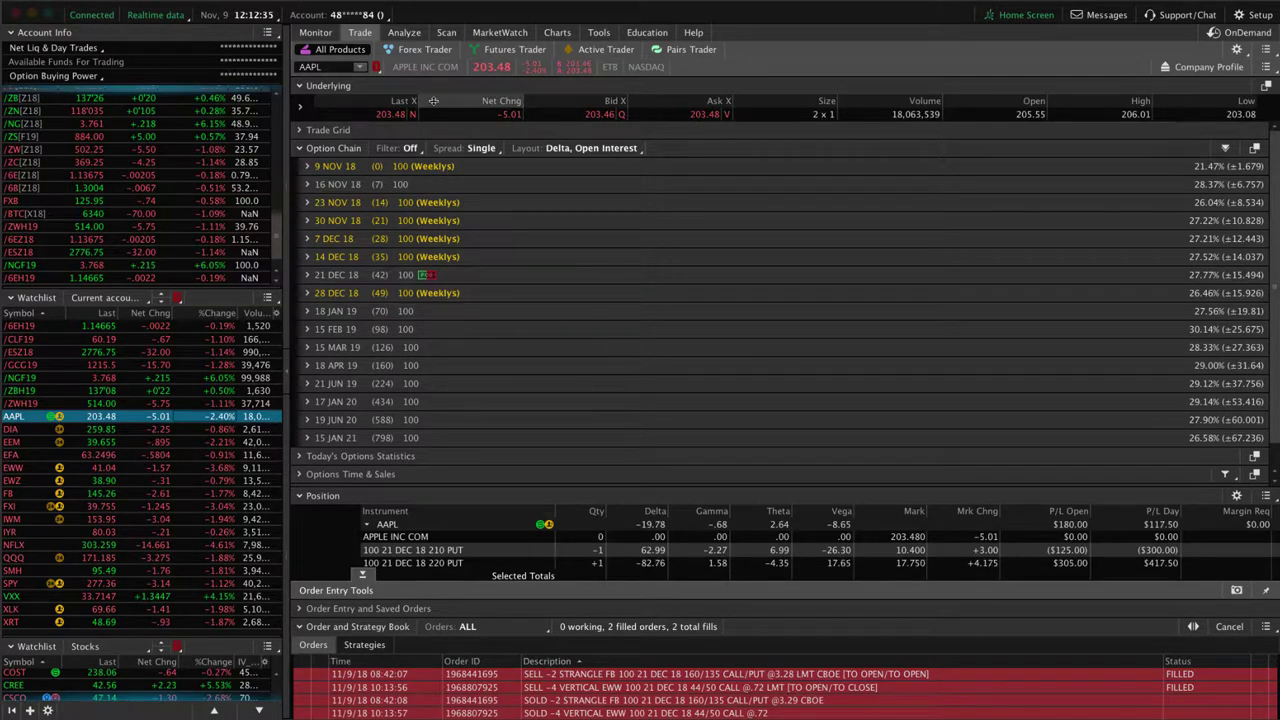
{"action": "left_click", "coordinate": [404, 32]}
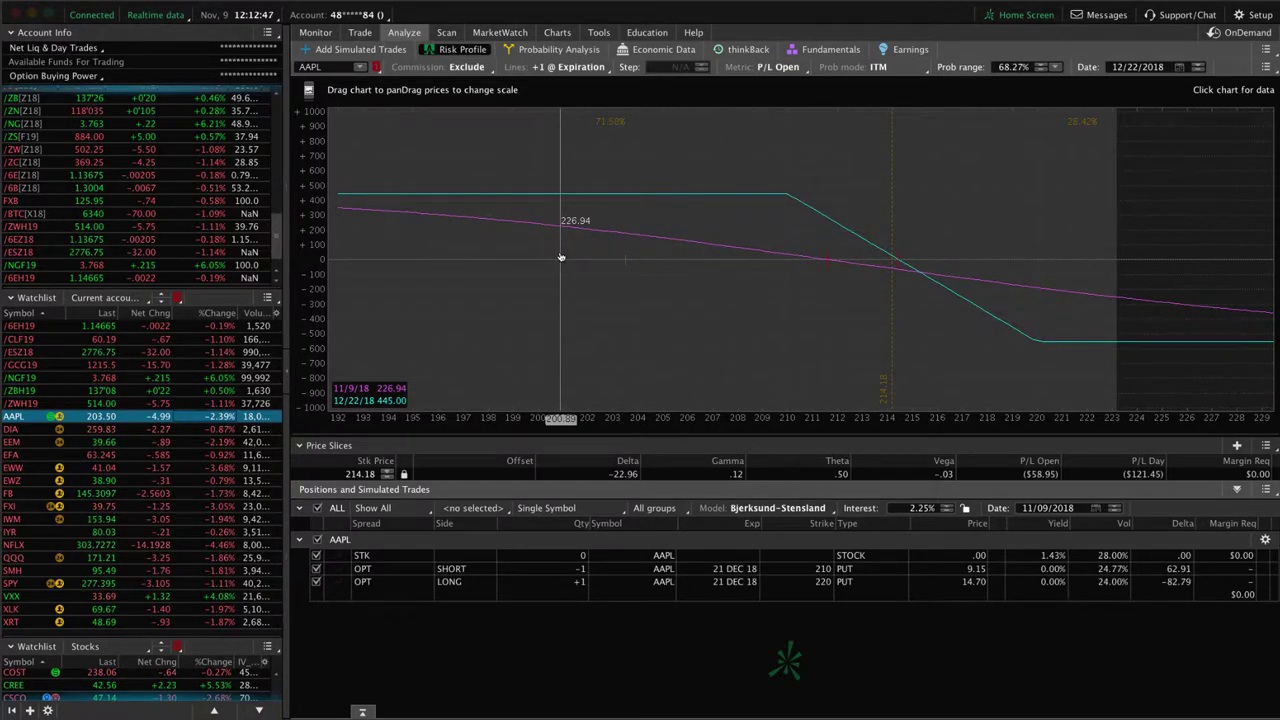
- Review the risk profiles of the DIA, EFA and IWM positions, placing an IWM price slice at 153.92
{"action": "left_click", "coordinate": [220, 430]}
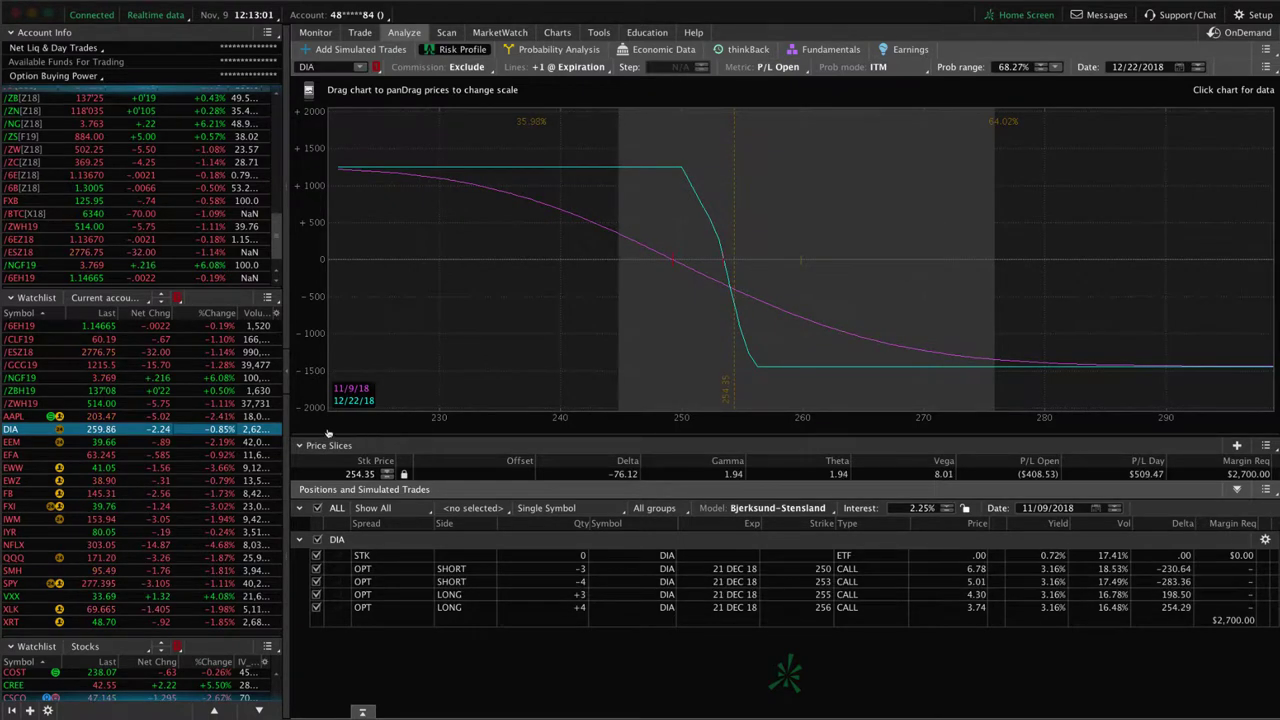
{"action": "left_click", "coordinate": [222, 455]}
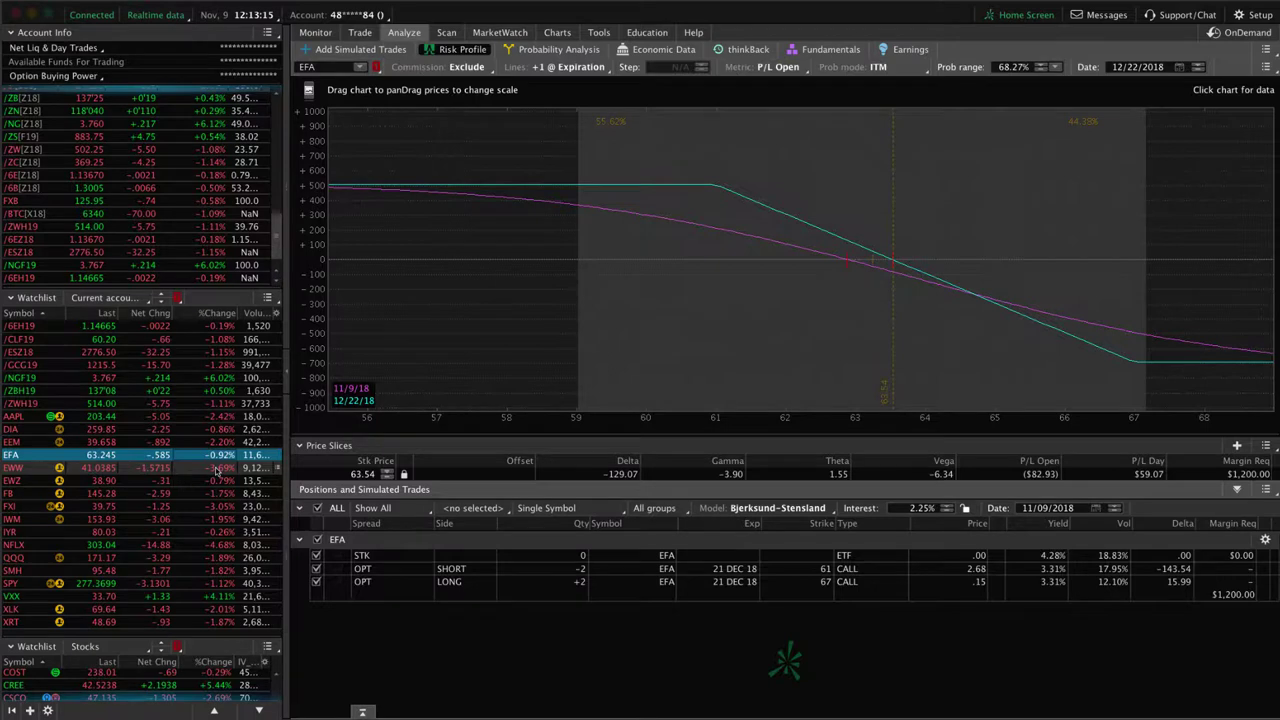
{"action": "left_click", "coordinate": [214, 521]}
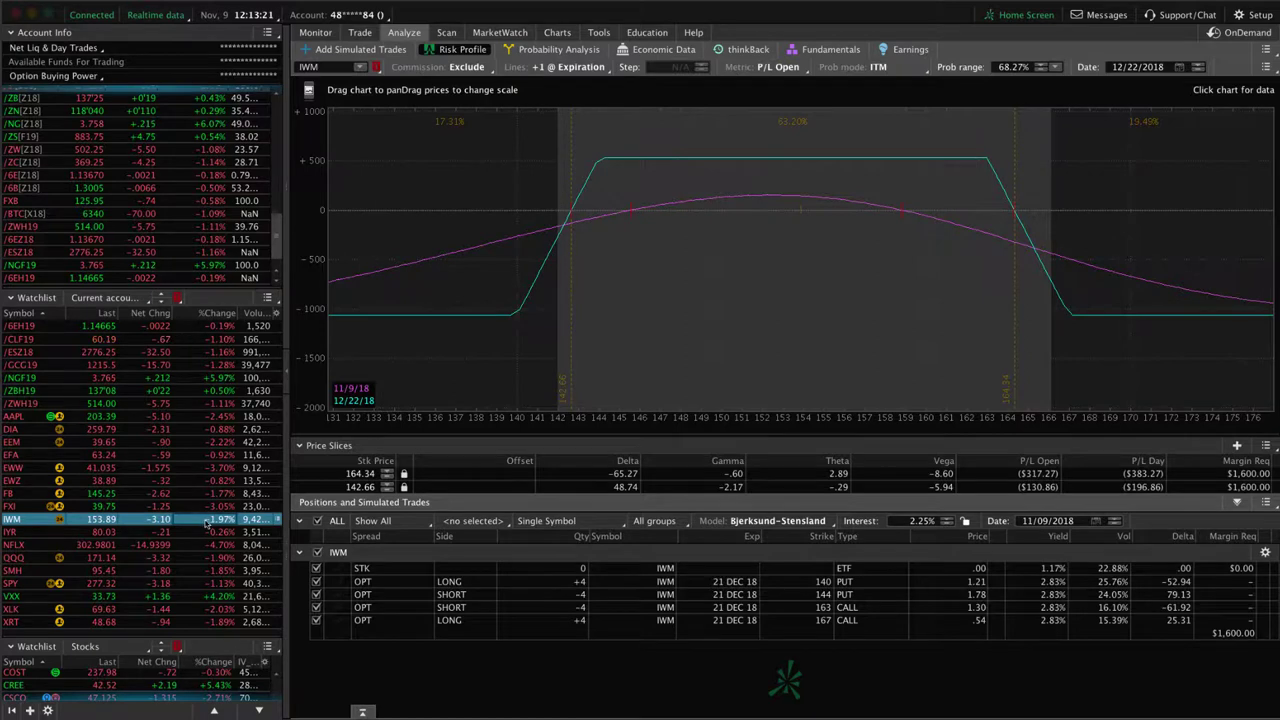
{"action": "left_click", "coordinate": [801, 311]}
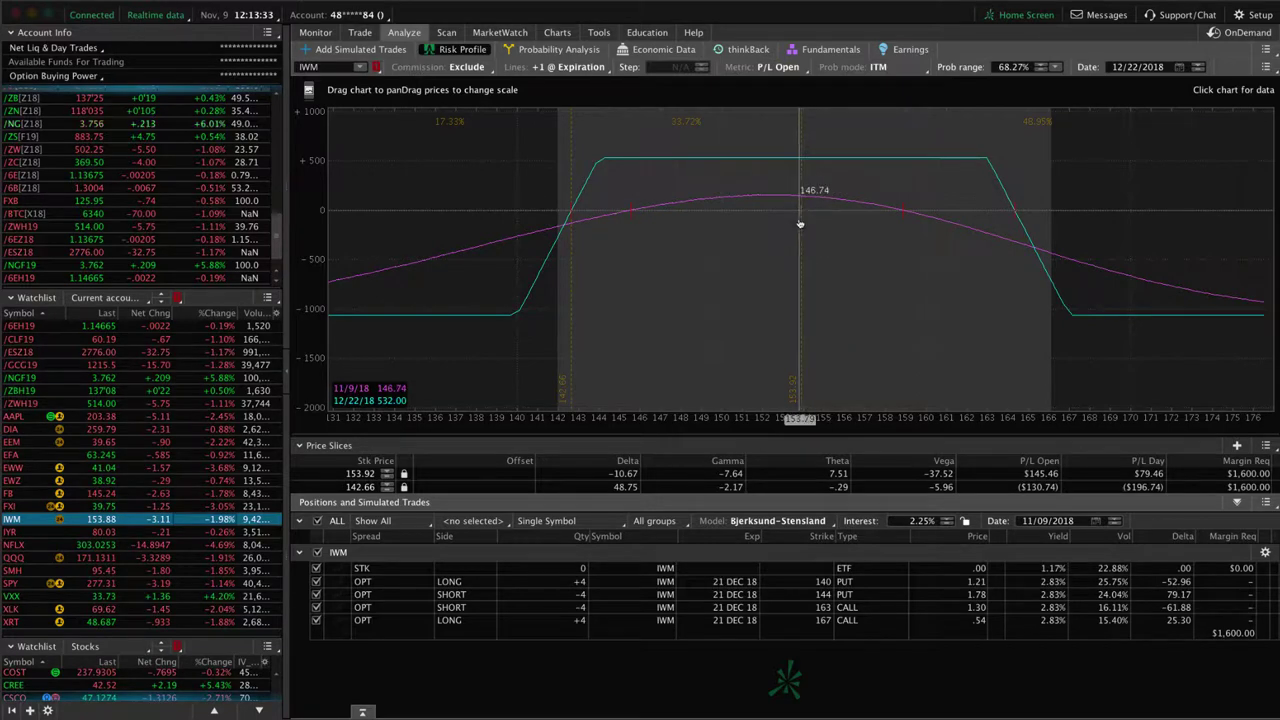
- Review the risk profiles of the NFLX 325/345 call spread, the QQQ call spreads and the SPY 244/281 short strangle
{"action": "left_click", "coordinate": [217, 546]}
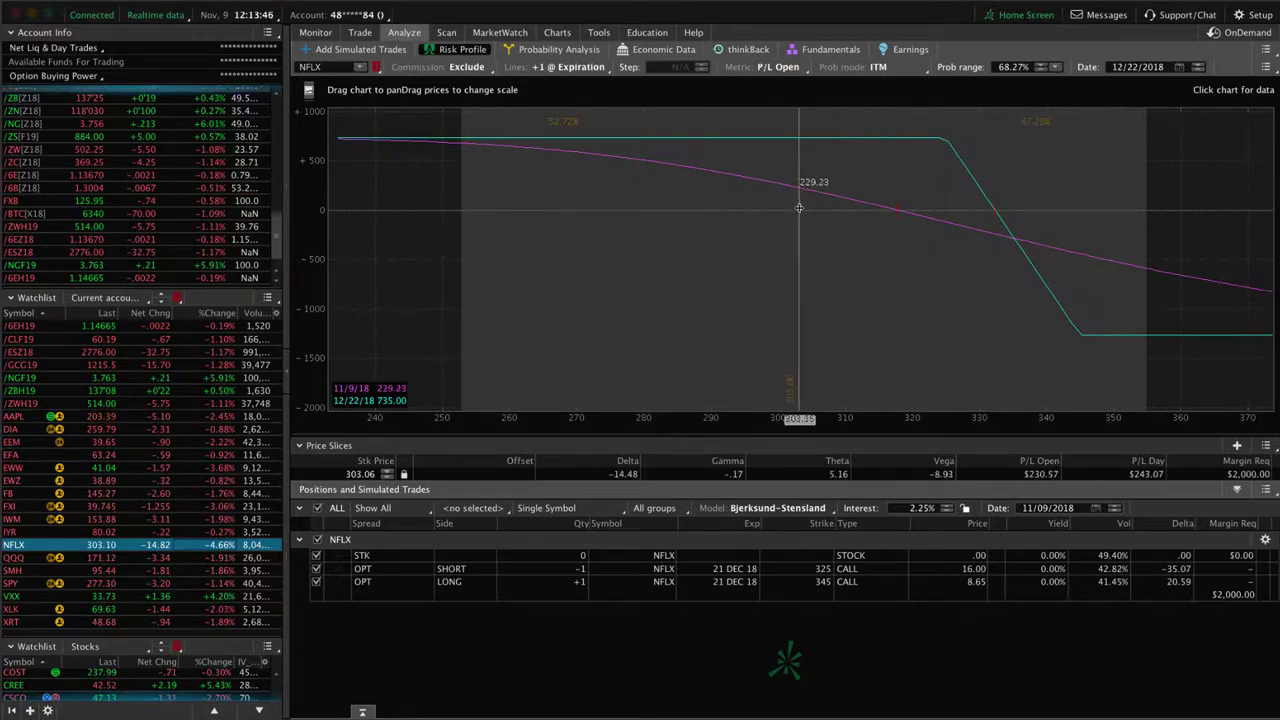
{"action": "left_click", "coordinate": [218, 558]}
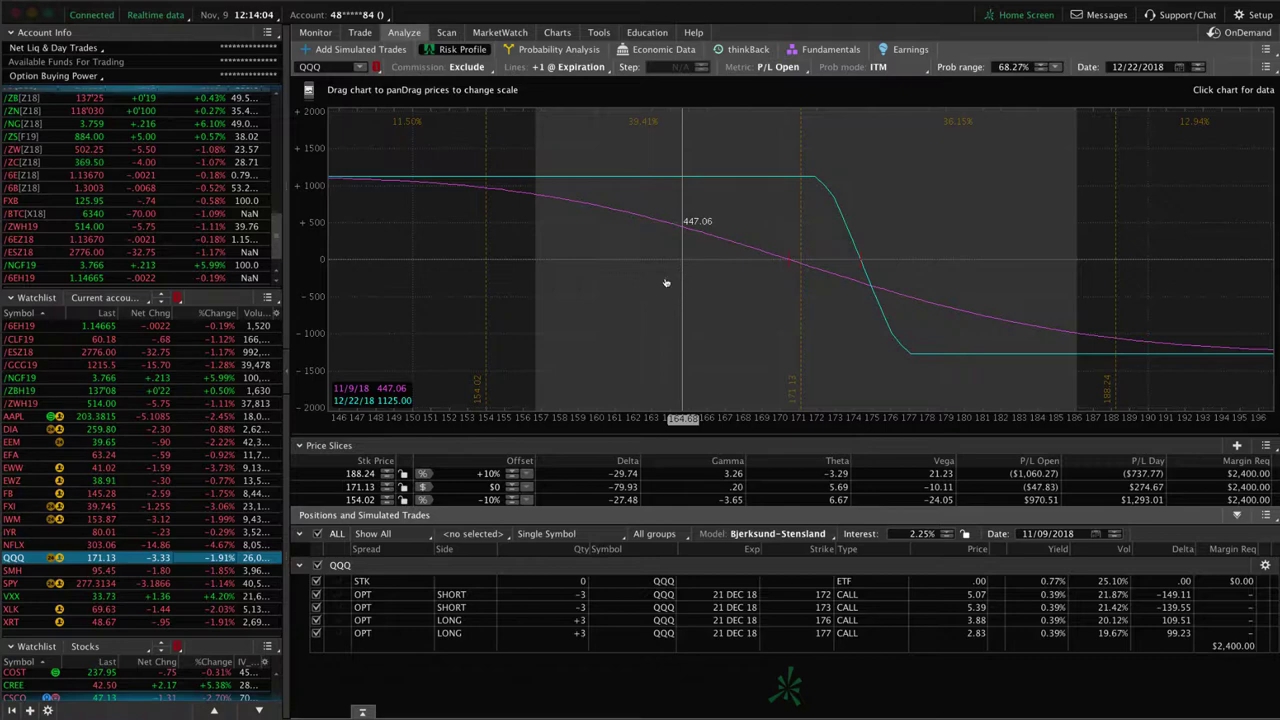
{"action": "left_click", "coordinate": [213, 583]}
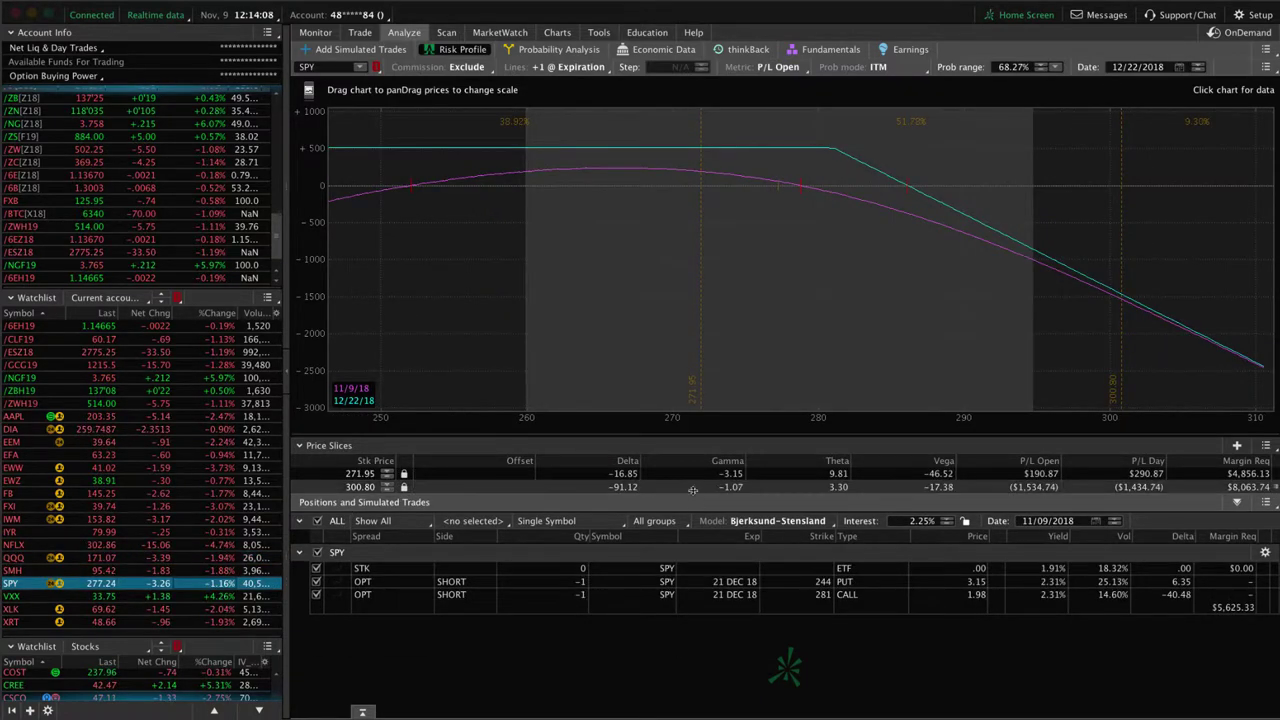
{"action": "left_click_drag", "start_coordinate": [752, 368], "coordinate": [865, 372]}
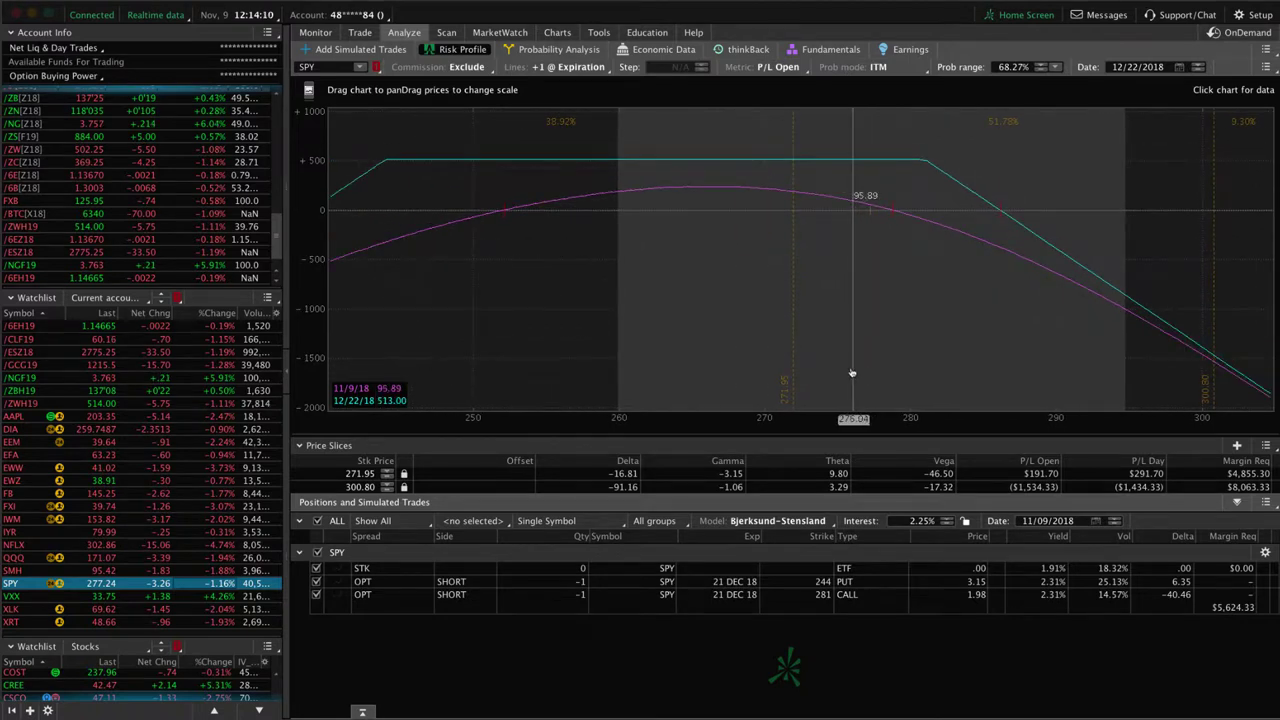
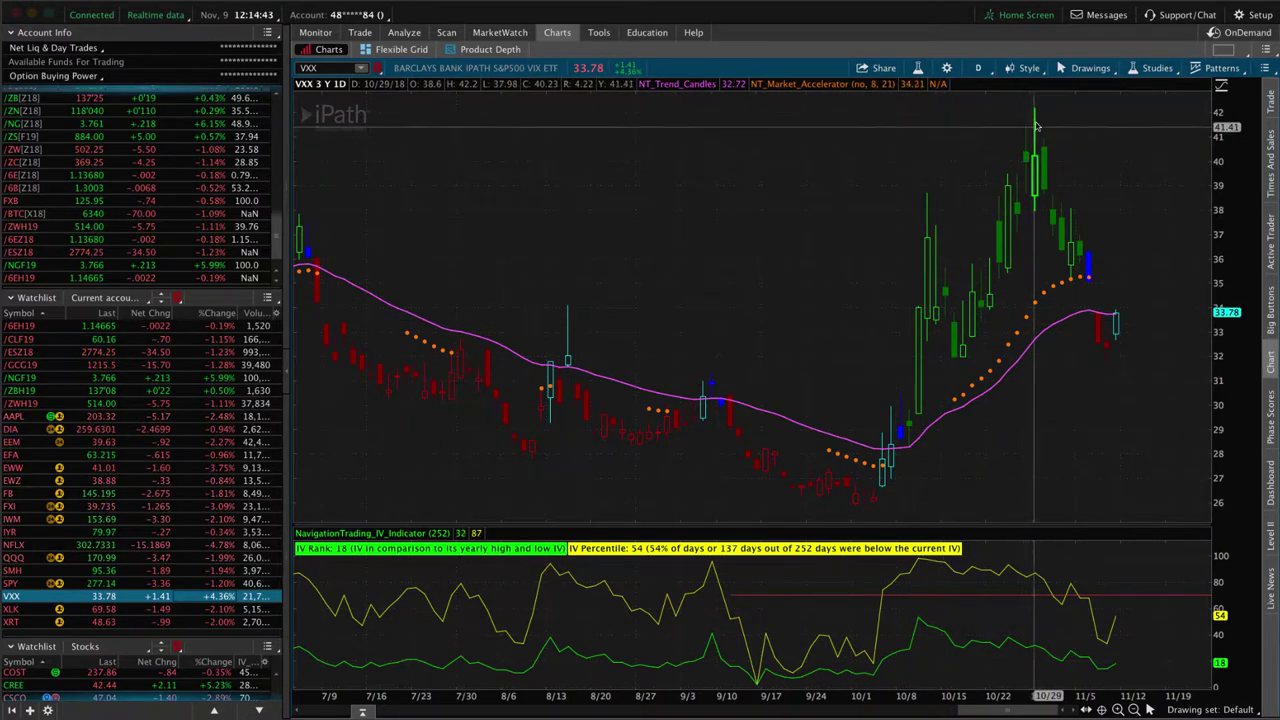
- Examine VXX's daily chart, option expirations and 30/40 call spread risk profile, with a price slice at 31.59
{"action": "left_click_drag", "start_coordinate": [1232, 212], "coordinate": [1232, 243]}
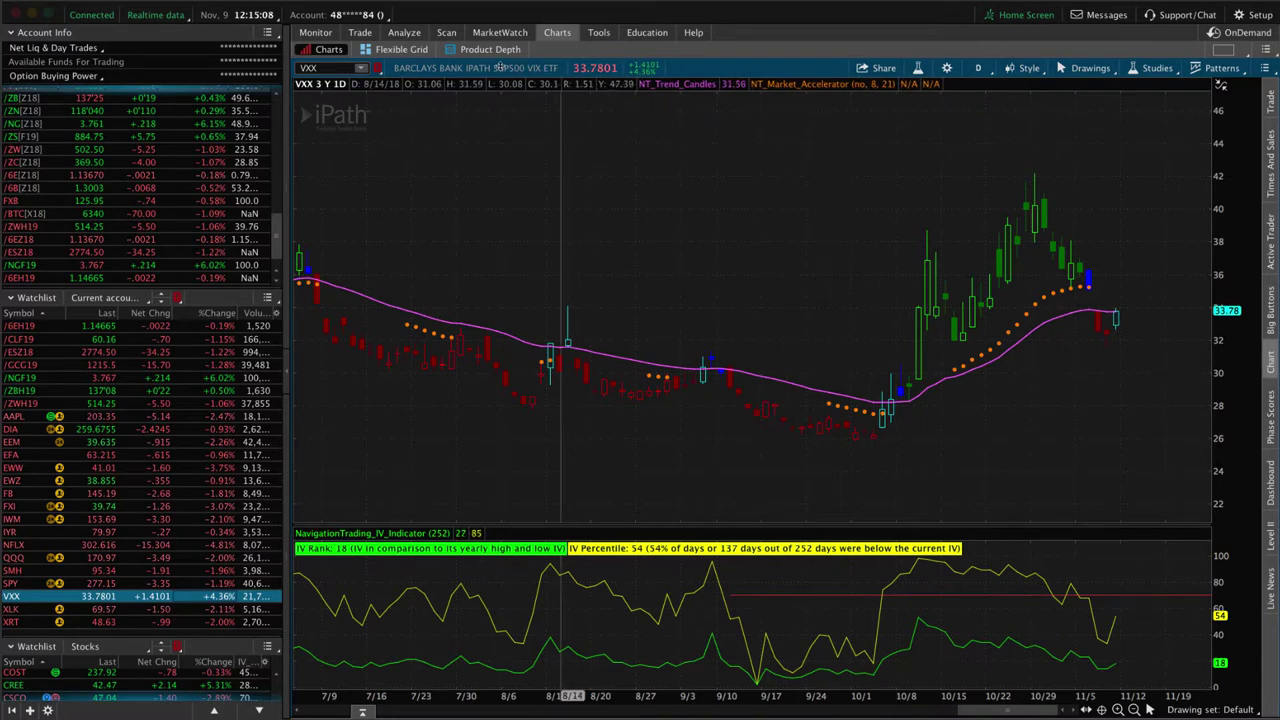
{"action": "left_click", "coordinate": [404, 33]}
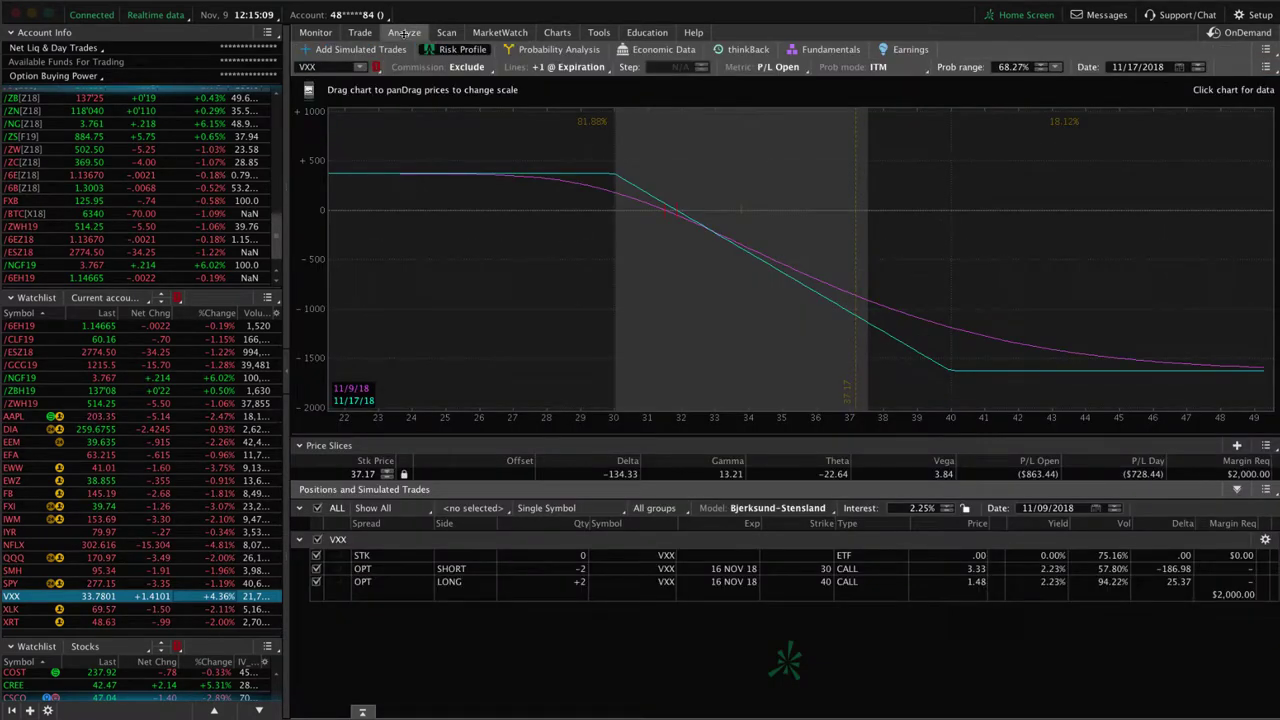
{"action": "left_click", "coordinate": [668, 229]}
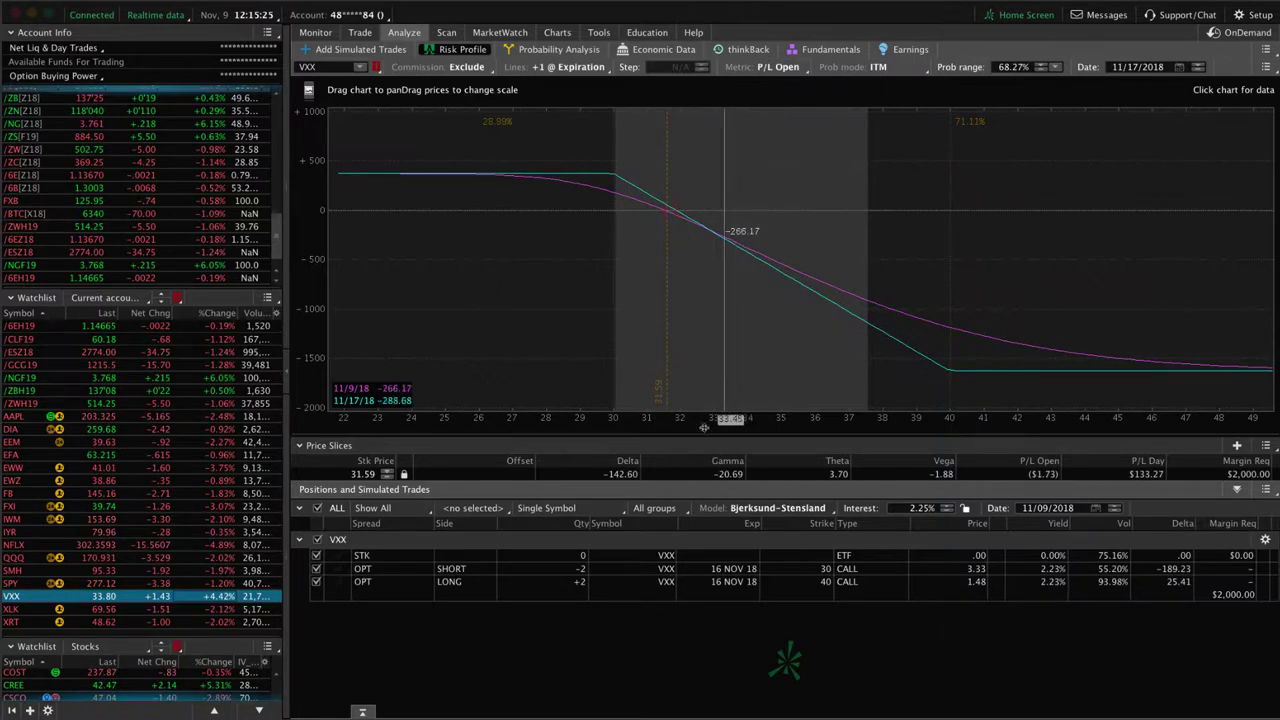
{"action": "left_click", "coordinate": [363, 33]}
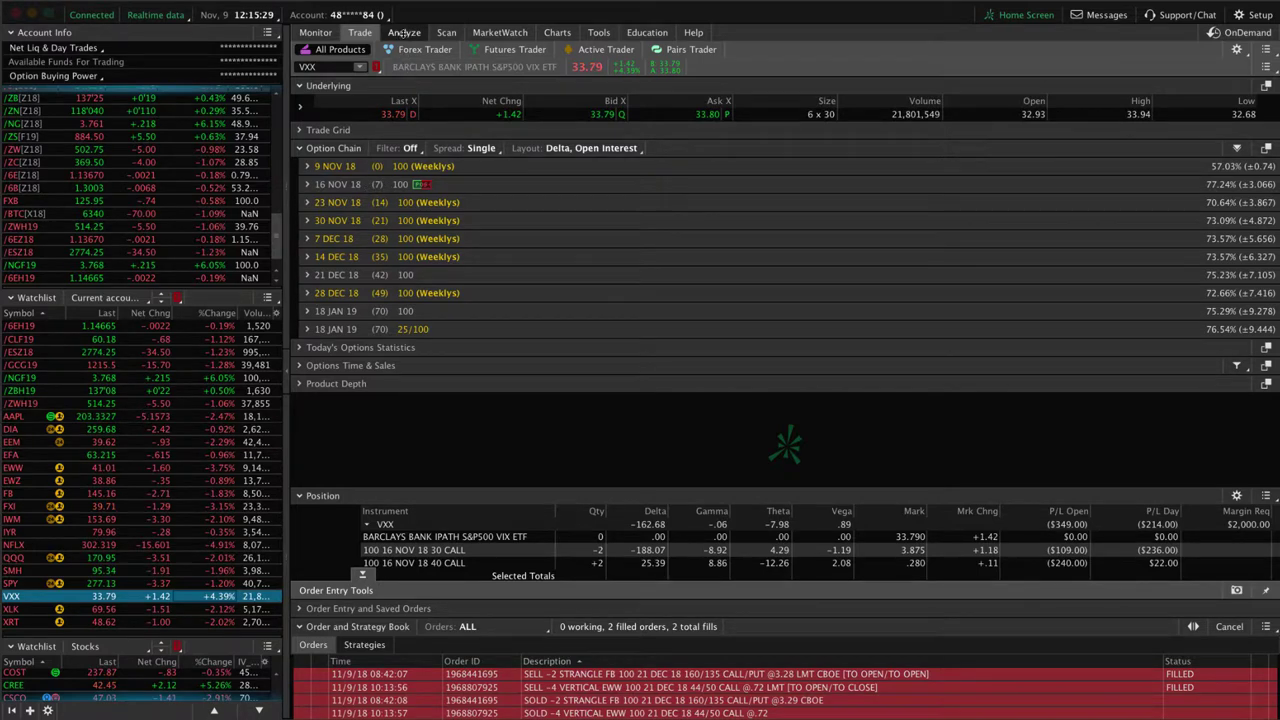
{"action": "left_click", "coordinate": [404, 33]}
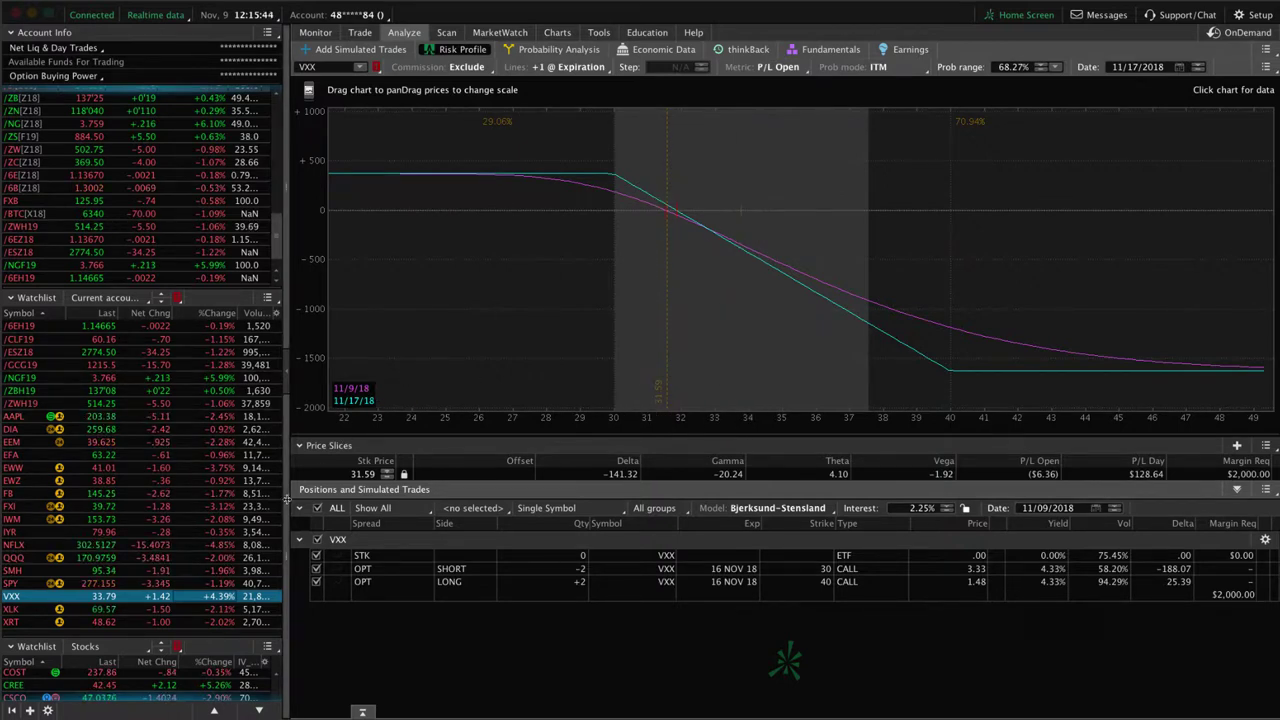
- Review the risk profiles of the XLK 67/71 put spread, with a price slice at 69.56, and the XRT 42/49 short strangle
{"action": "left_click", "coordinate": [222, 610]}
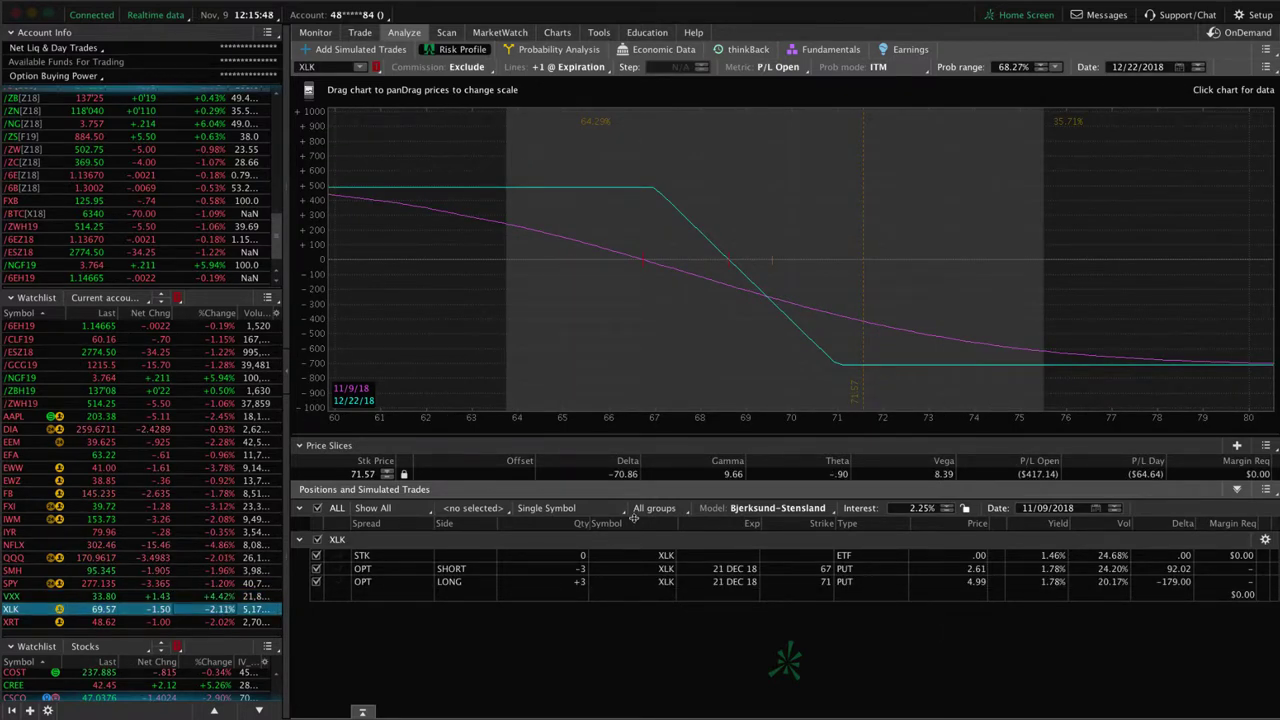
{"action": "left_click", "coordinate": [771, 269]}
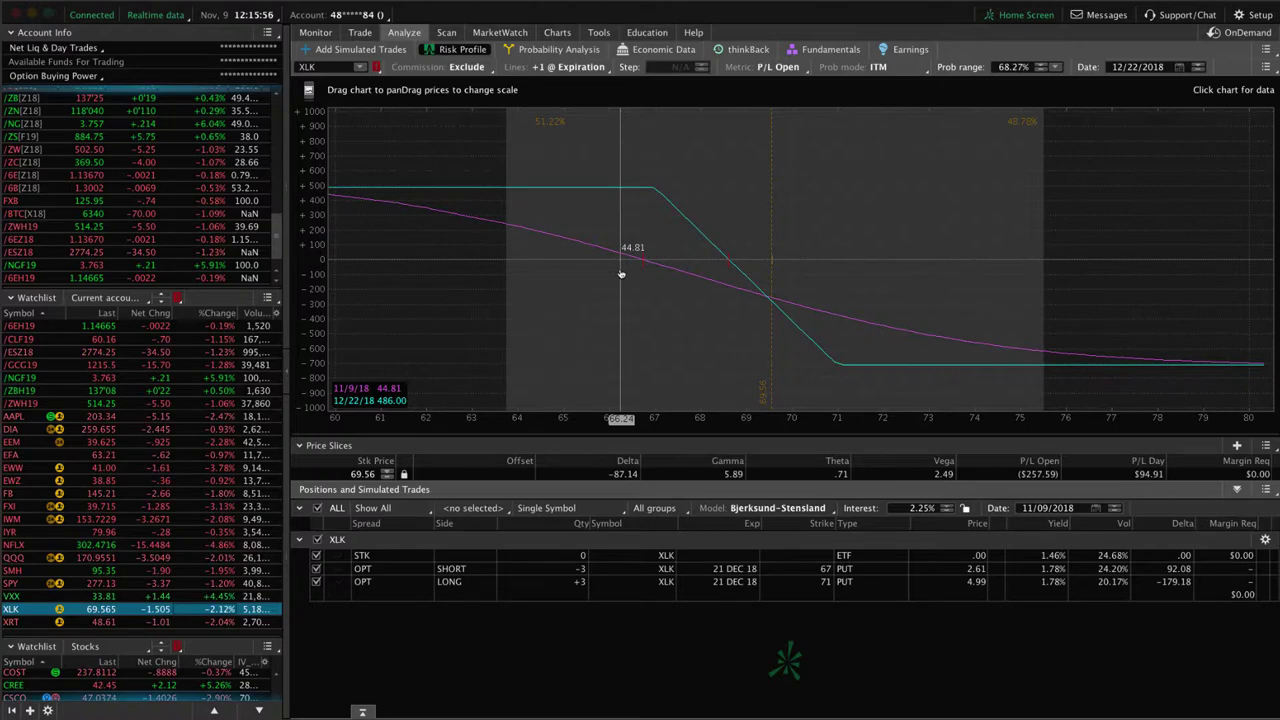
{"action": "left_click", "coordinate": [222, 622]}
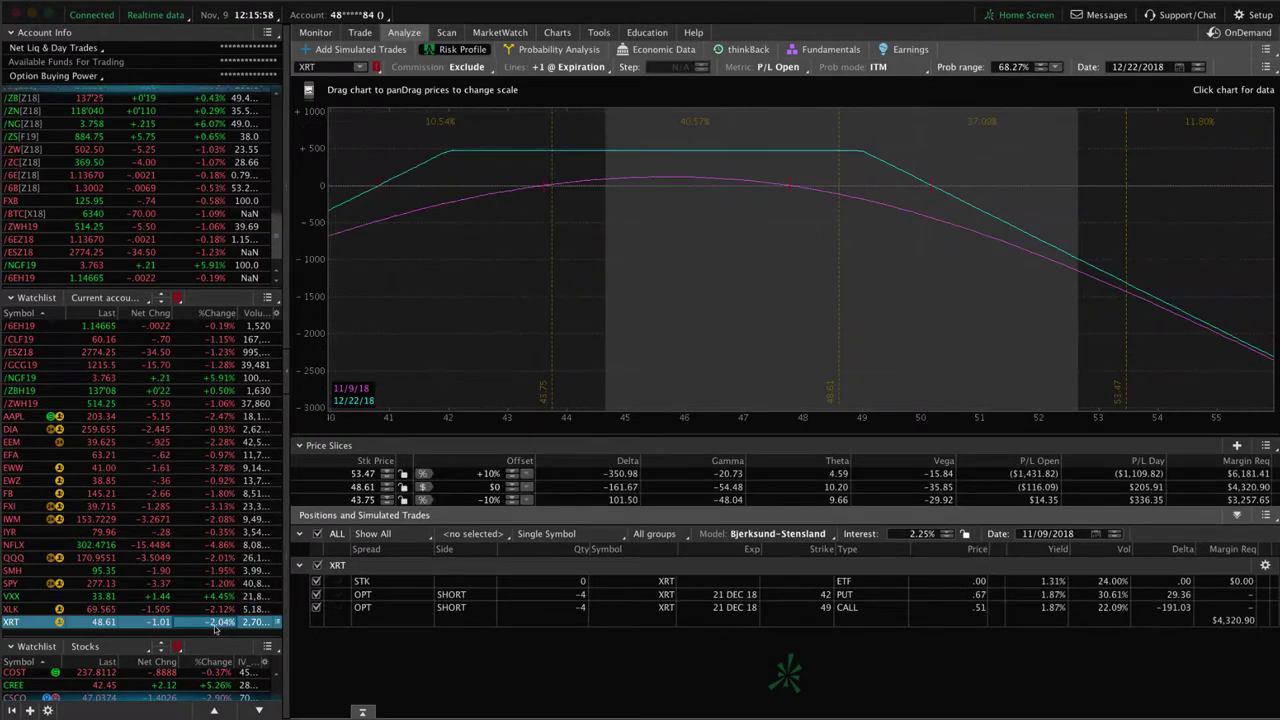